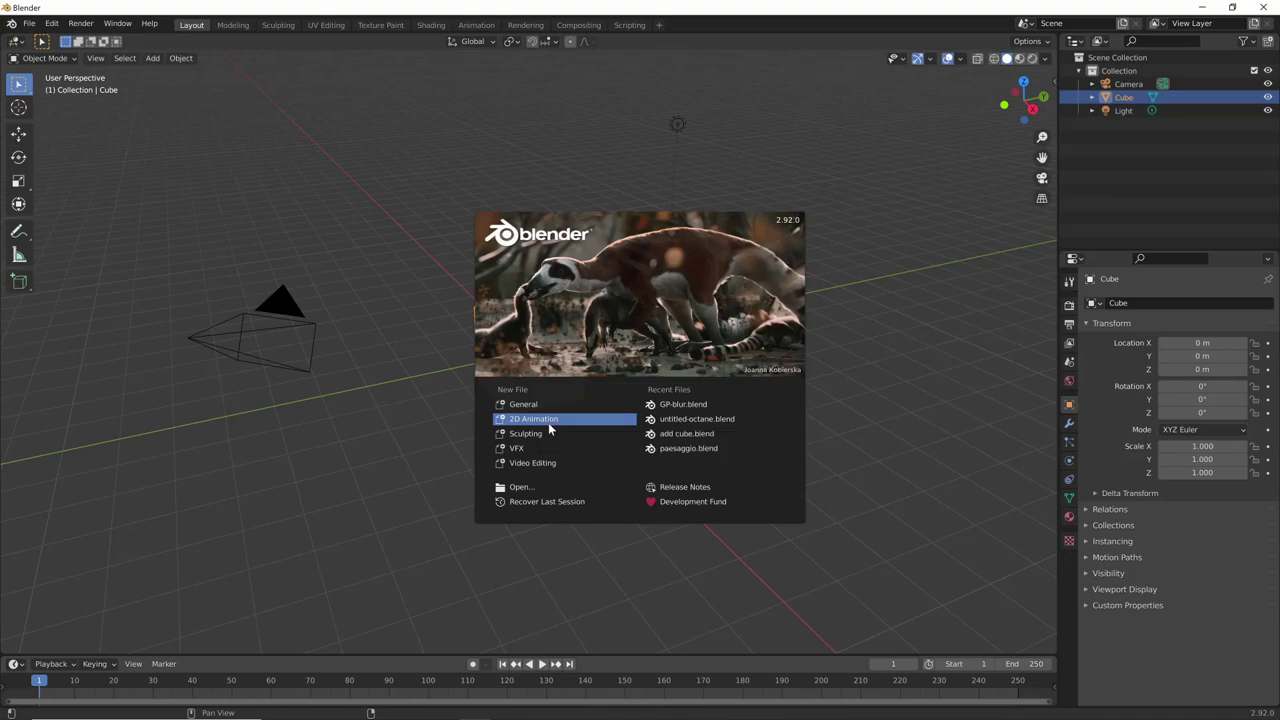
Start a new 2D Animation file, sketch some test loops, then undo them all.
key("Return")
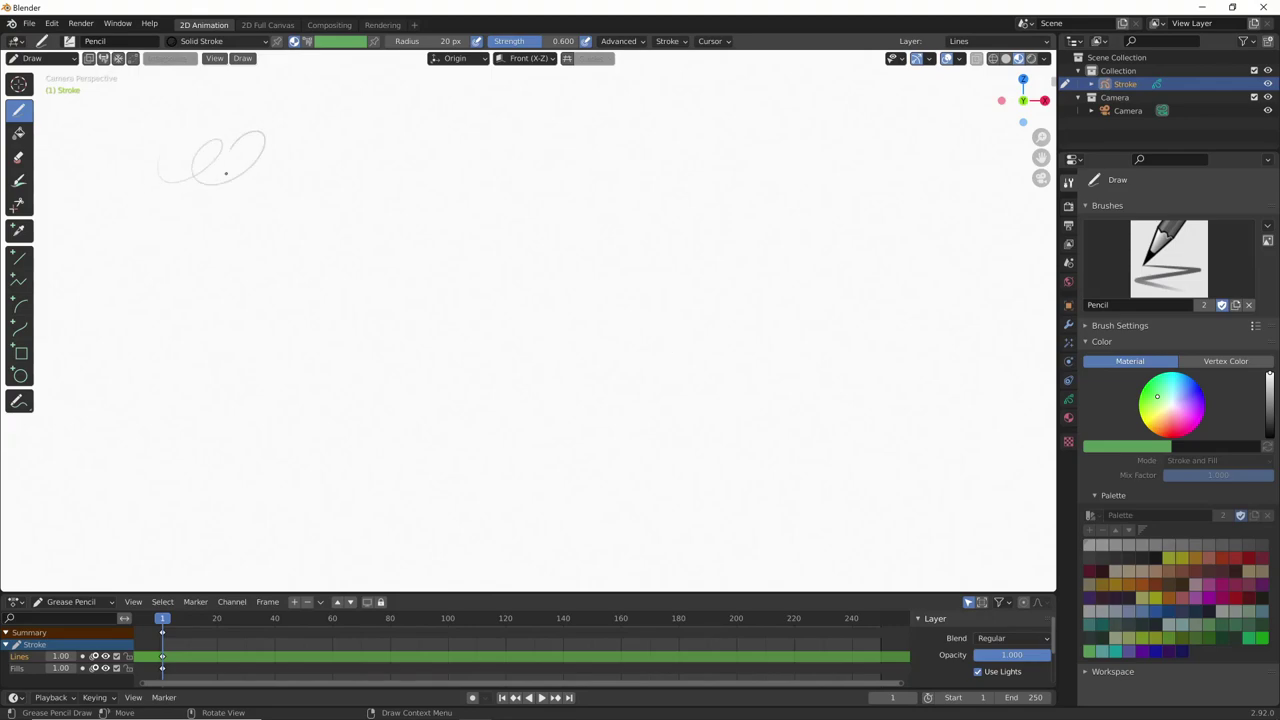
mouse_move(189, 178)
left_mouse_down()
mouse_move(333, 163)
mouse_move(464, 182)
mouse_move(586, 143)
left_mouse_up()
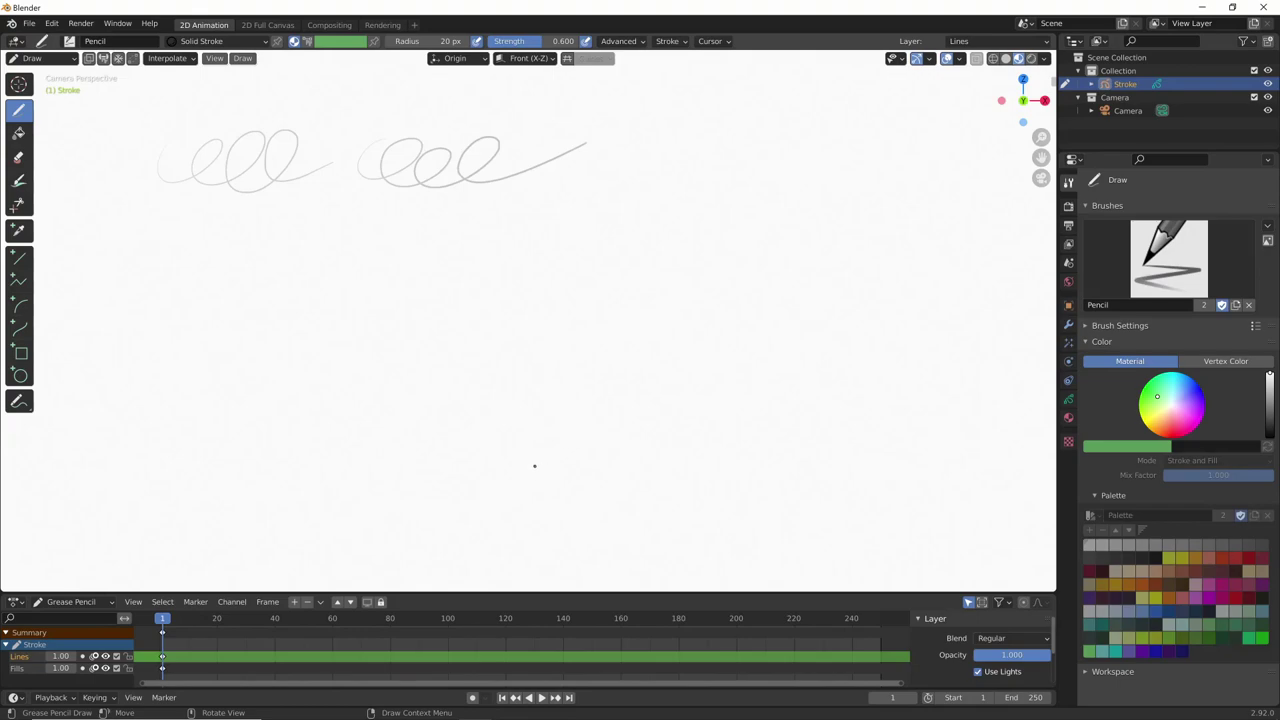
key("ctrl")
key("ctrl+z")
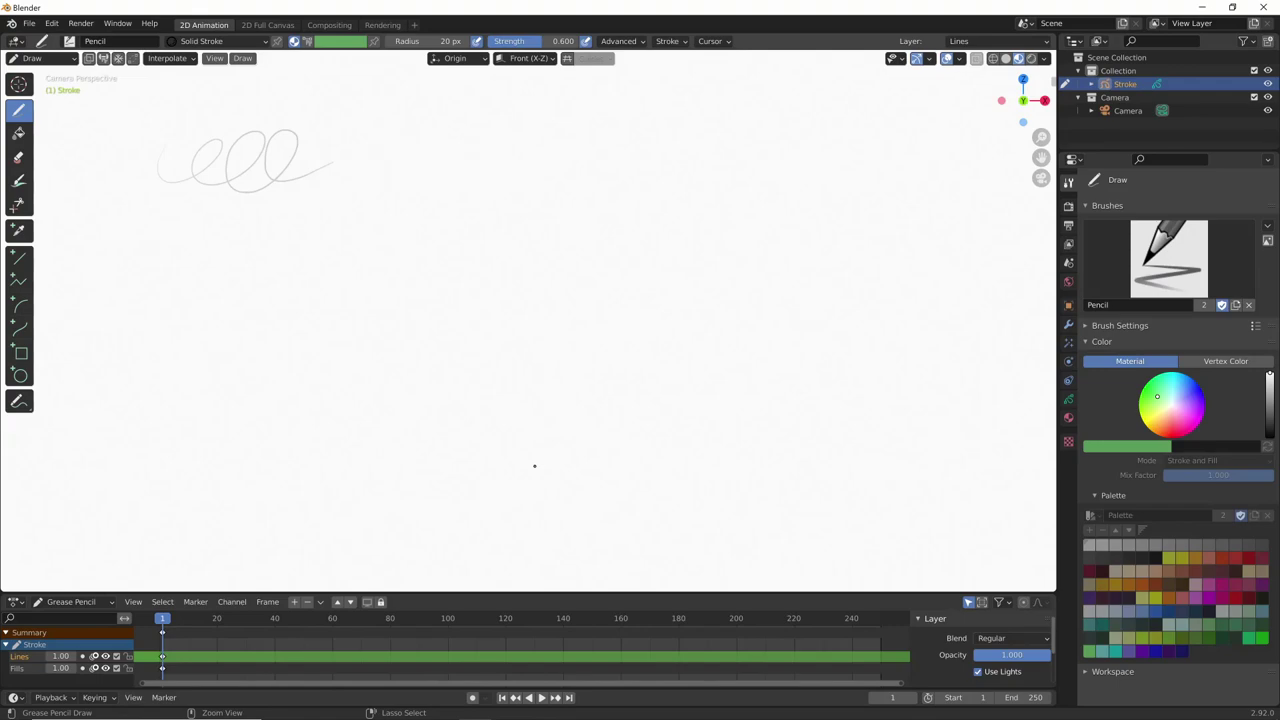
key("ctrl+z")
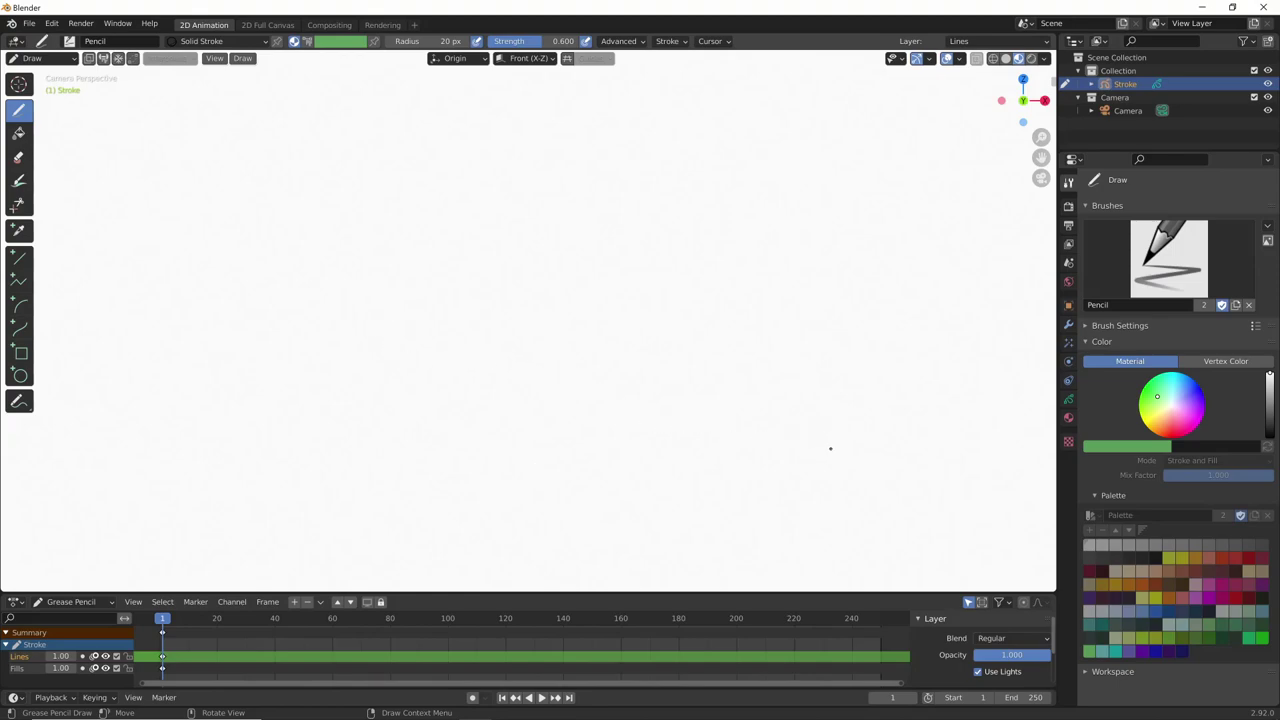
Sketch a loose grey double ellipse, then trace a bold black ellipse over it with Ink Pen.
mouse_move(175, 172)
left_mouse_down()
mouse_move(977, 280)
mouse_move(137, 294)
mouse_move(686, 434)
mouse_move(639, 128)
mouse_move(267, 295)
left_mouse_up()
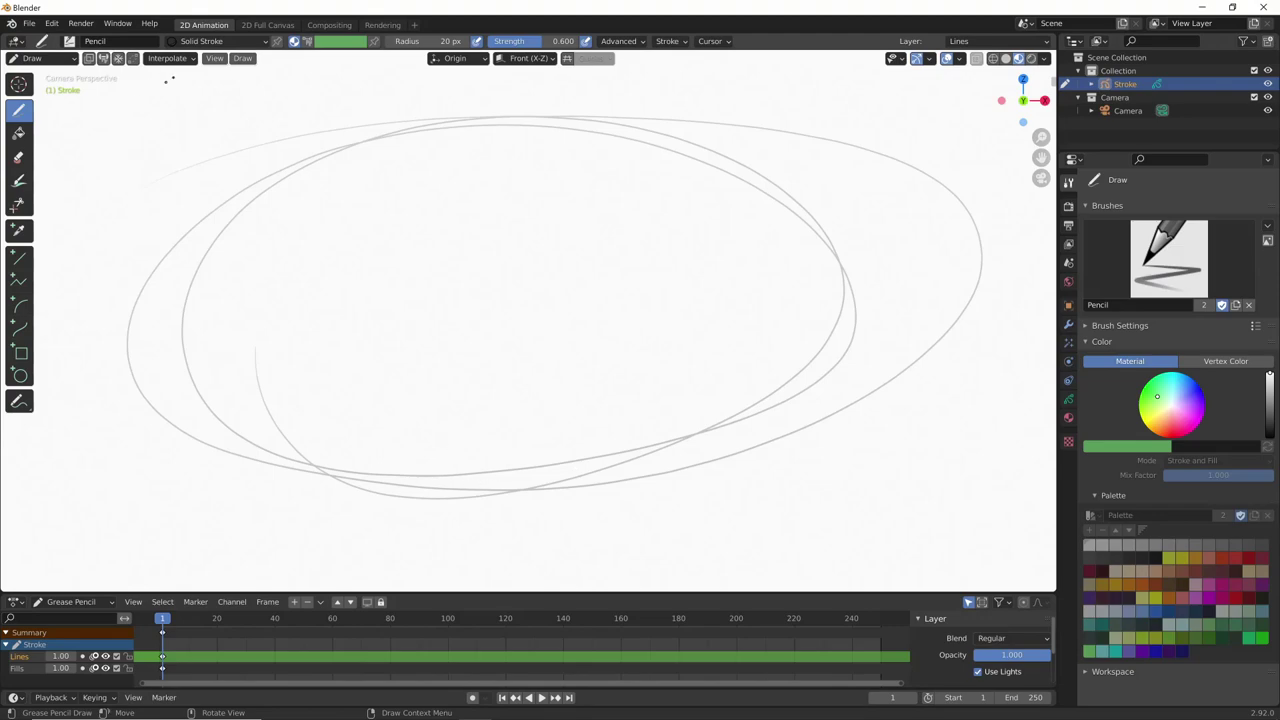
left_click(70, 42)
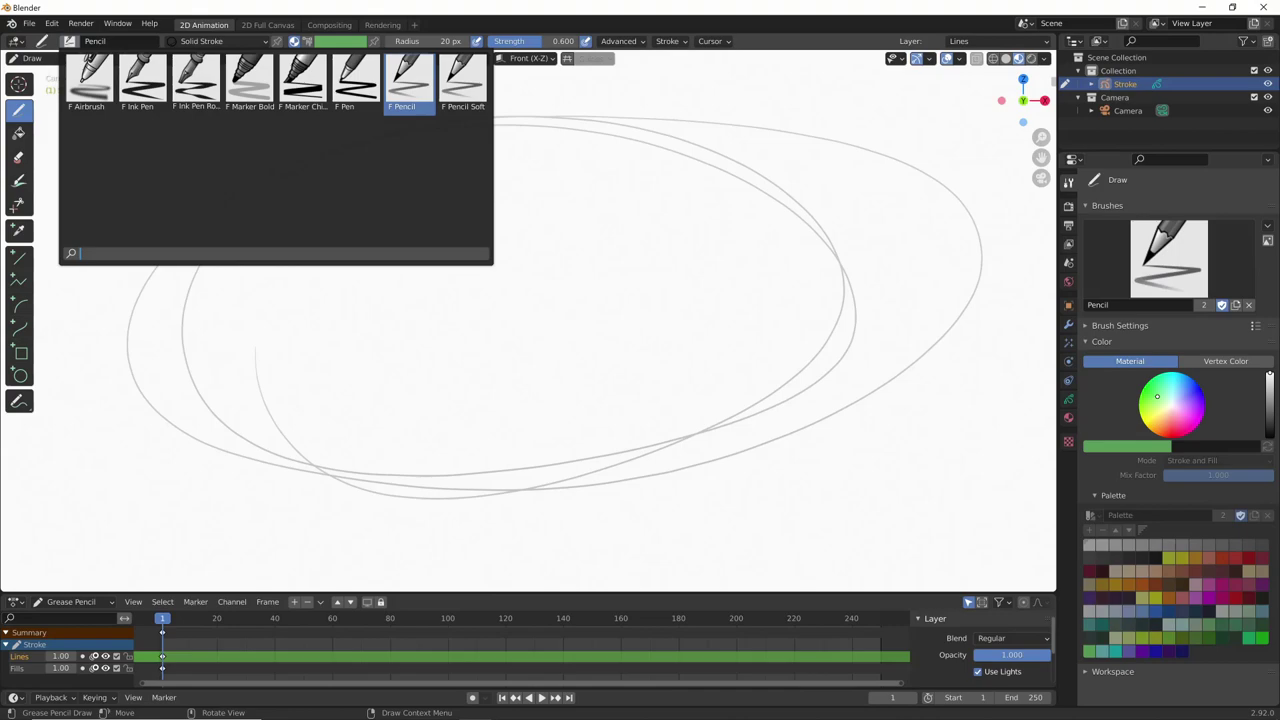
left_click(140, 80)
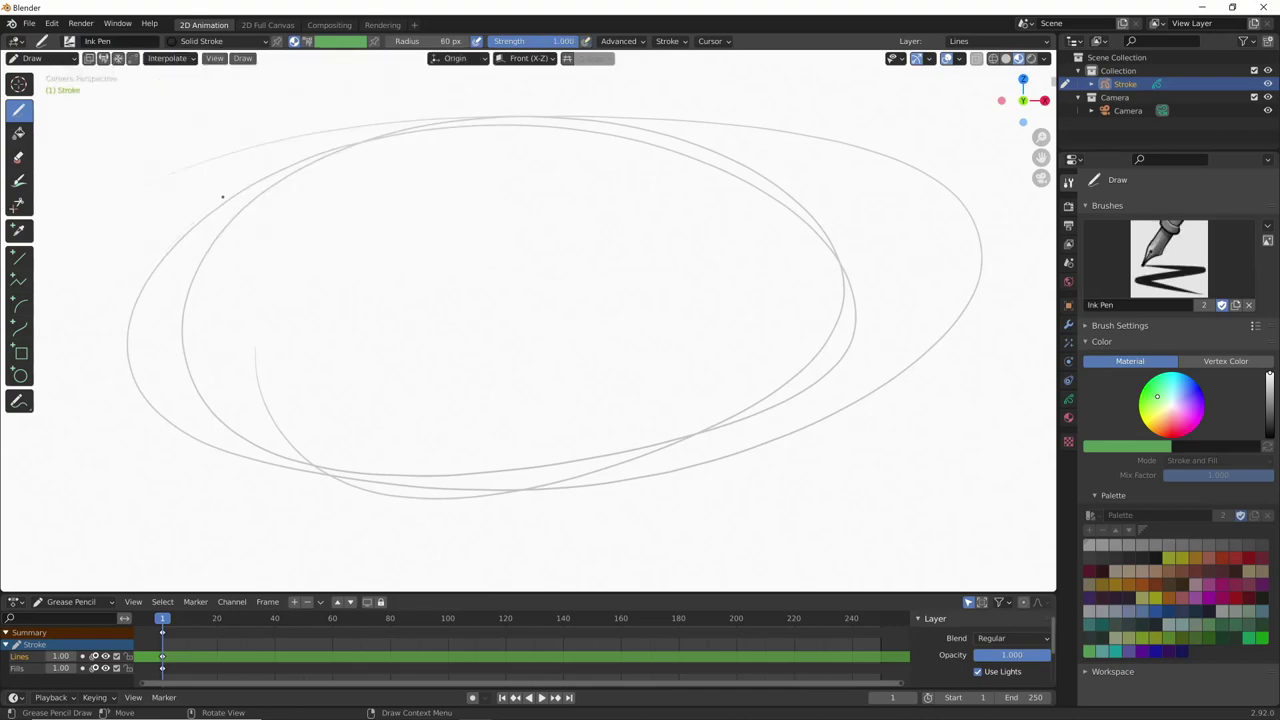
left_click_drag(222, 197, 594, 121)
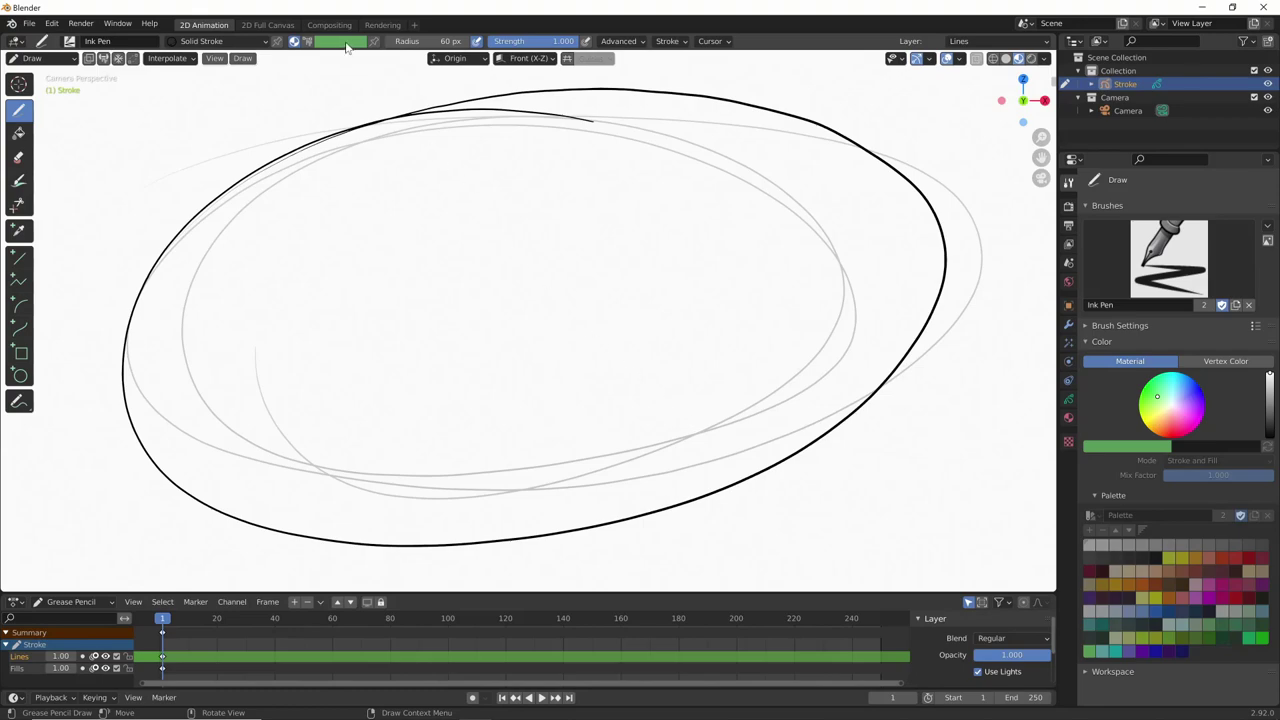
Enable vertex colour and scribble purple loops top right and orange loops on the right side.
left_click(308, 44)
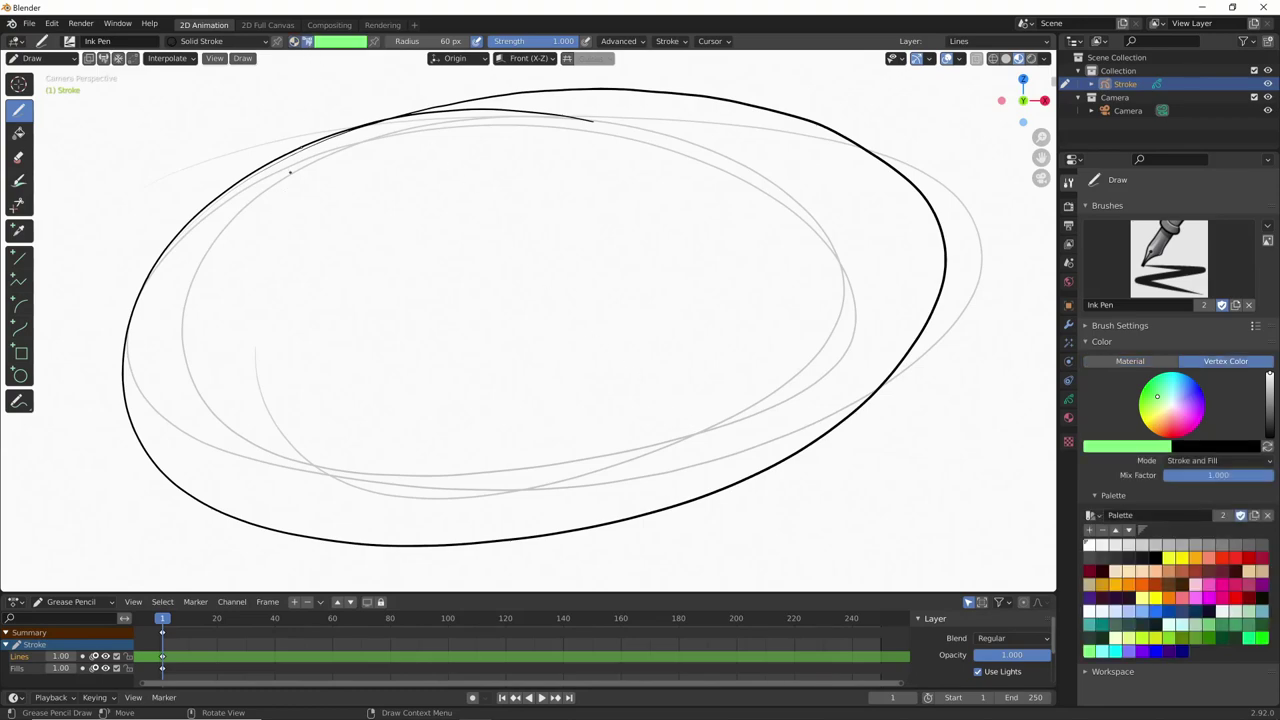
left_click(348, 48)
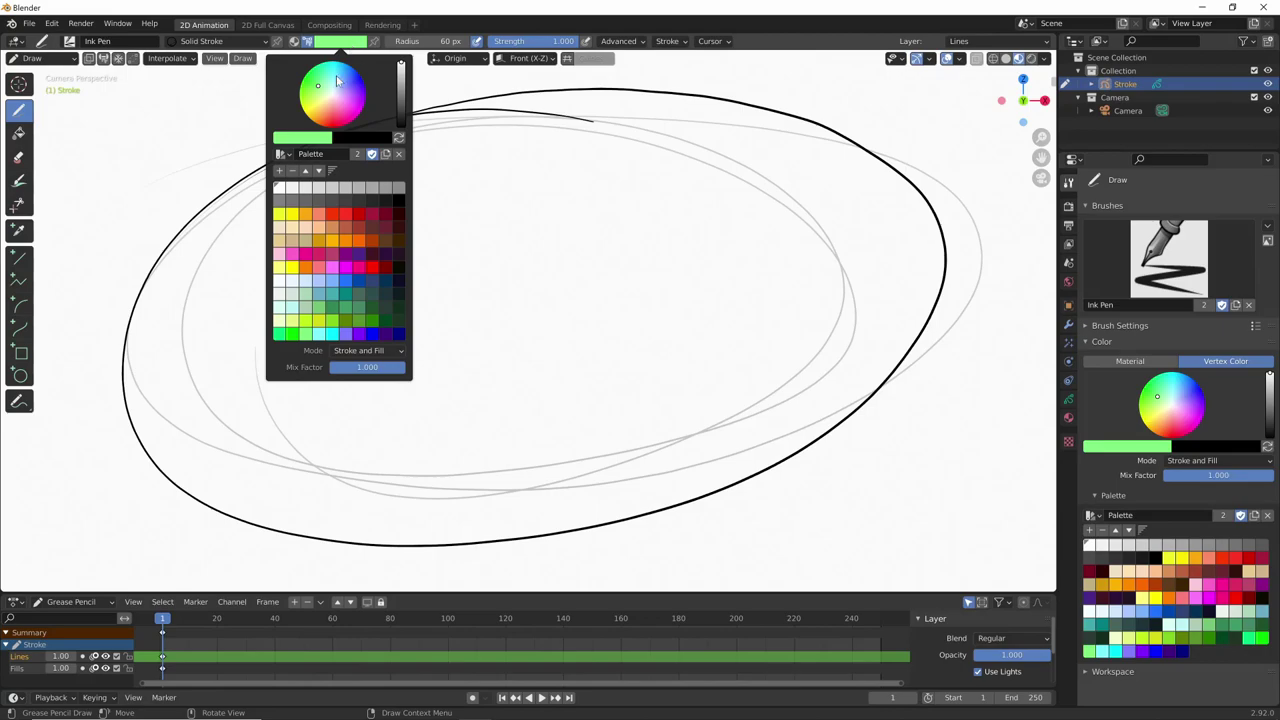
left_click(349, 262)
mouse_move(775, 104)
left_mouse_down()
mouse_move(915, 211)
mouse_move(1000, 228)
left_mouse_up()
left_click(345, 41)
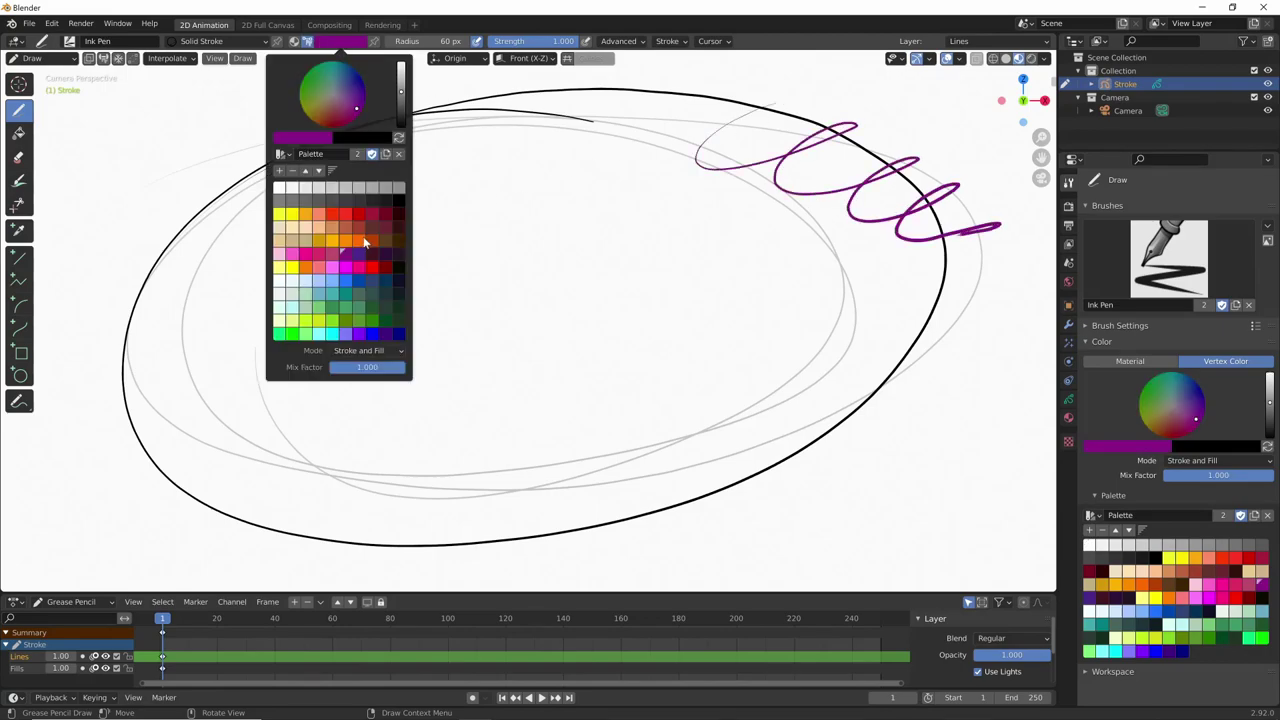
left_click(318, 124)
left_click_drag(968, 294, 880, 406)
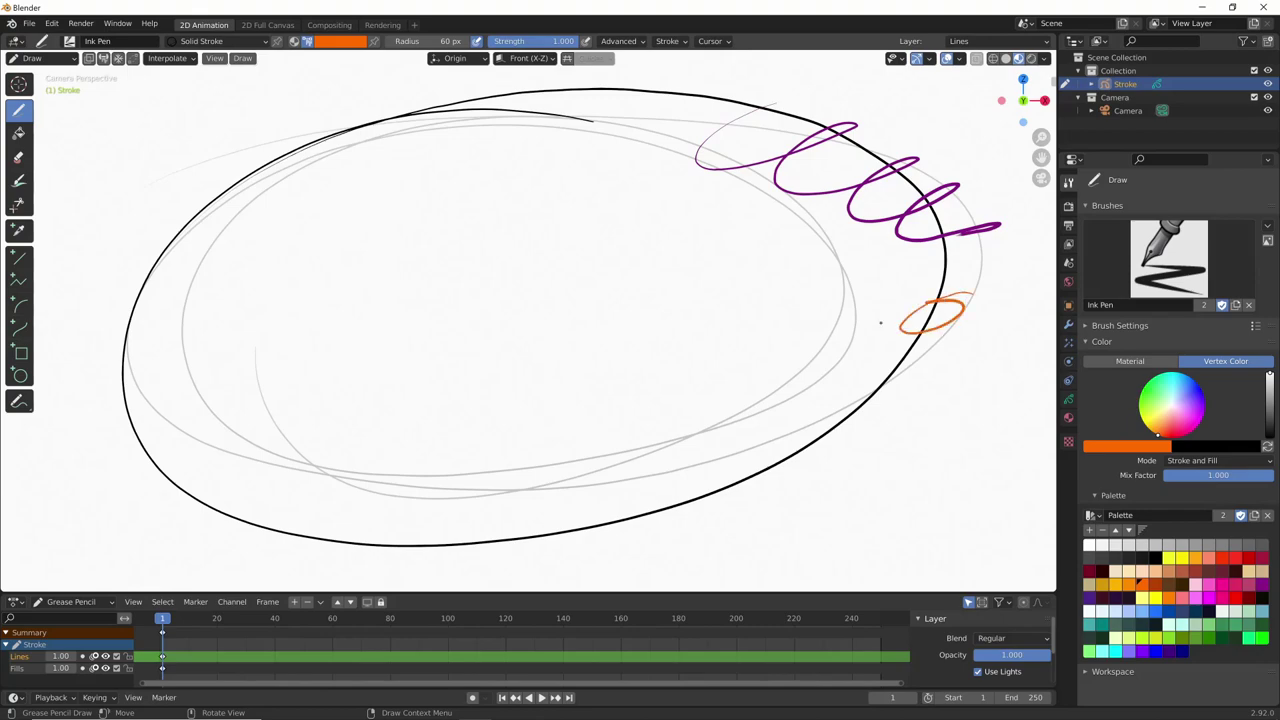
Pick a light blue, save it to the palette, and scribble light-blue loops along the bottom.
left_click(340, 41)
left_click_drag(356, 105, 341, 79)
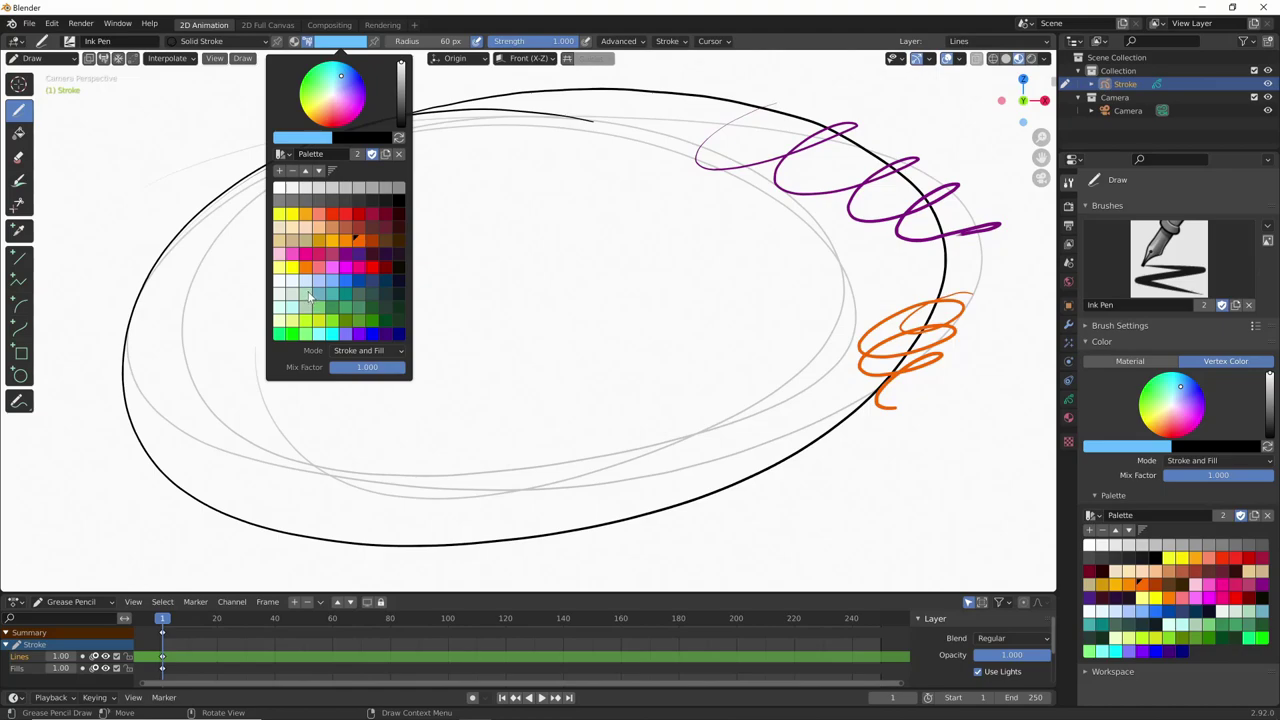
left_click(280, 170)
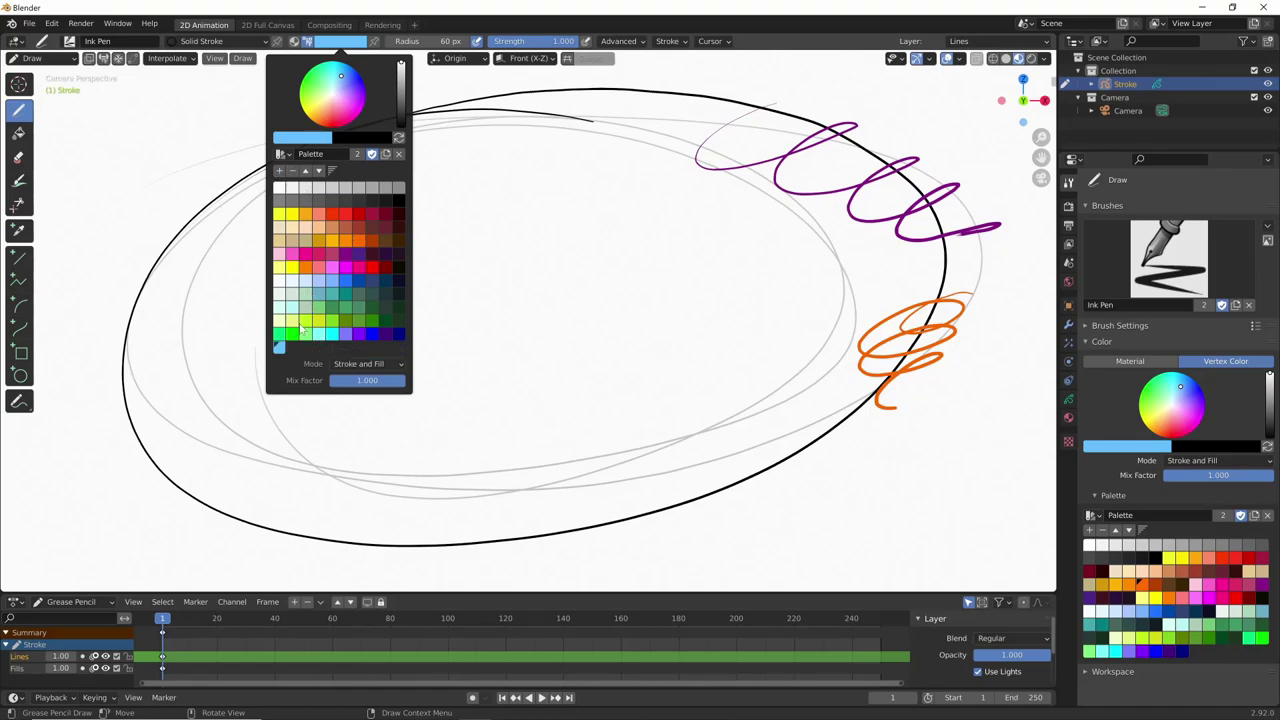
left_click_drag(450, 552, 788, 465)
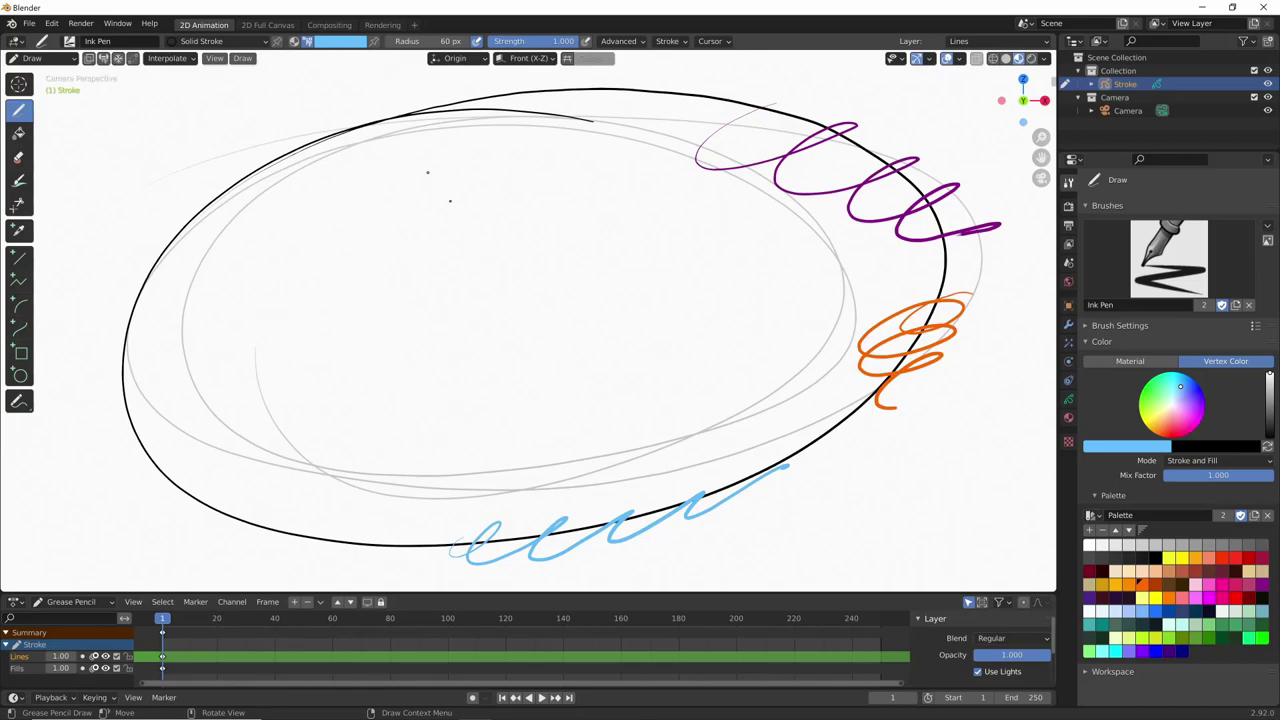
Switch to the Ink Pen Rough brush and hatch green strokes across the ellipse's top.
left_click(69, 41)
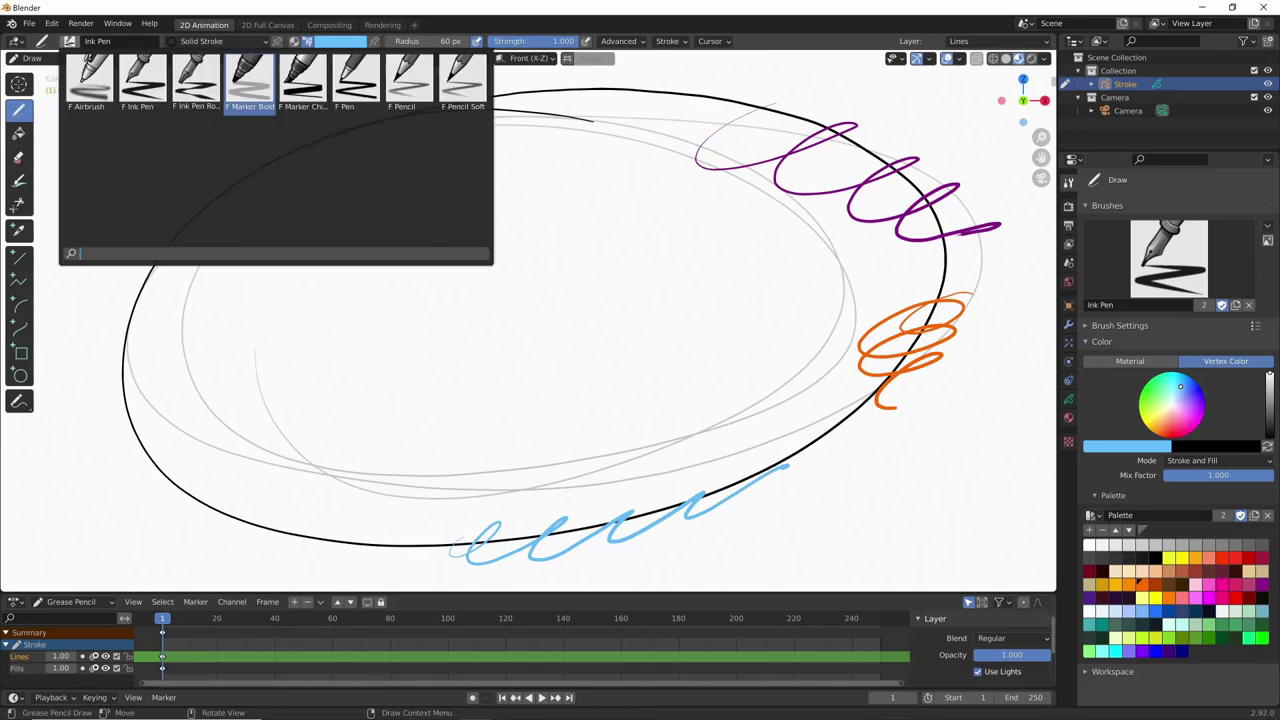
left_click(196, 80)
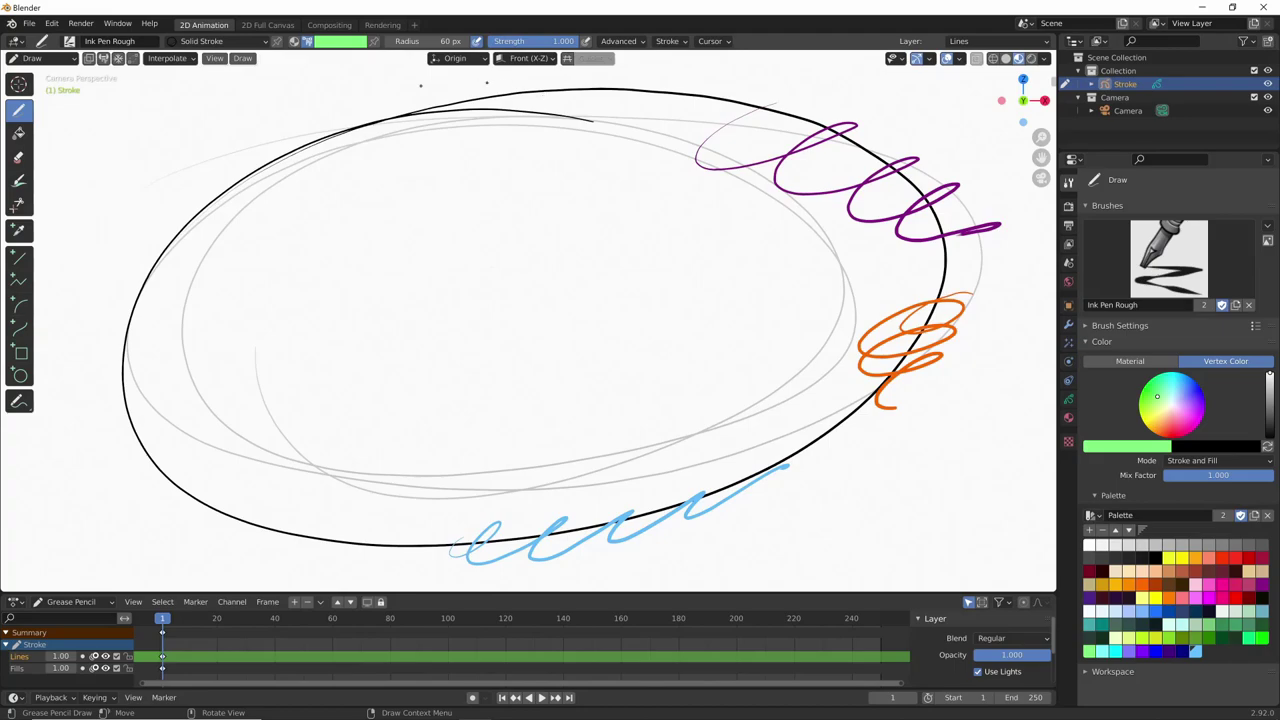
mouse_move(150, 150)
left_mouse_down()
mouse_move(286, 94)
mouse_move(495, 76)
left_mouse_up()
mouse_move(514, 129)
left_mouse_down()
mouse_move(642, 88)
mouse_move(891, 111)
left_mouse_up()
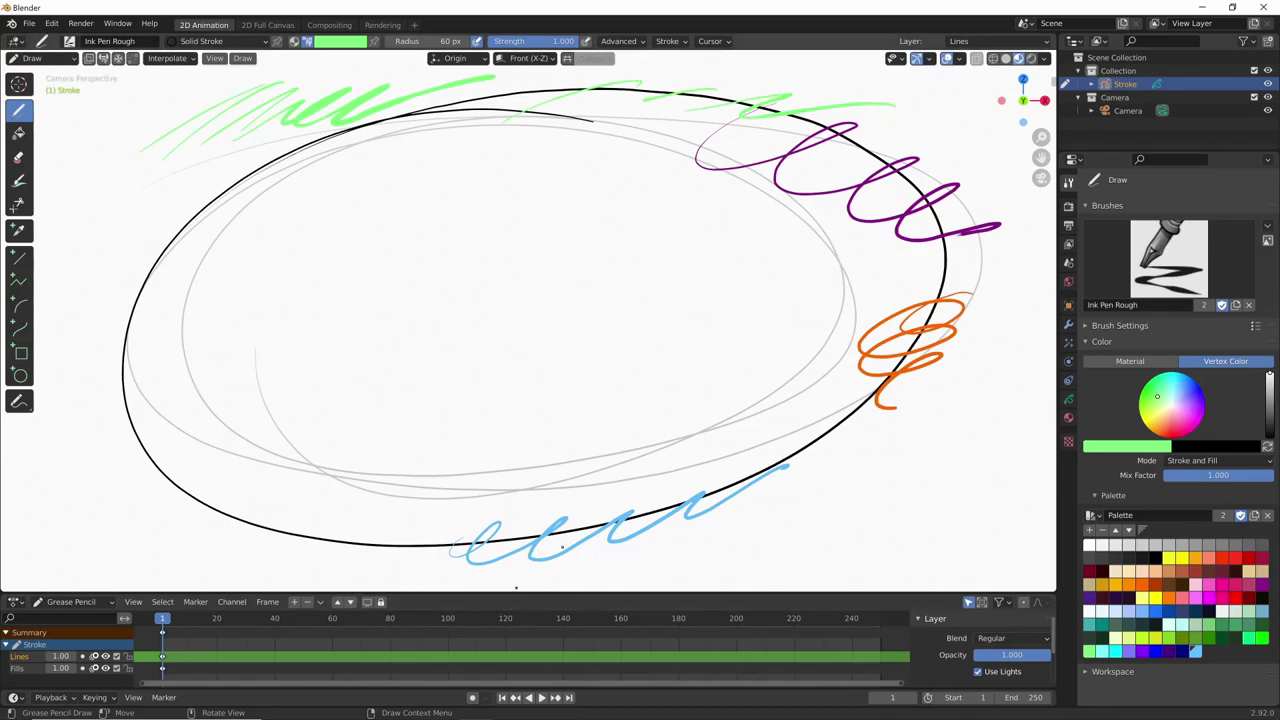
Add pink loops and hatching at the lower right of the ellipse.
left_click(1181, 597)
left_click_drag(845, 465, 1003, 485)
left_click_drag(768, 528, 1034, 512)
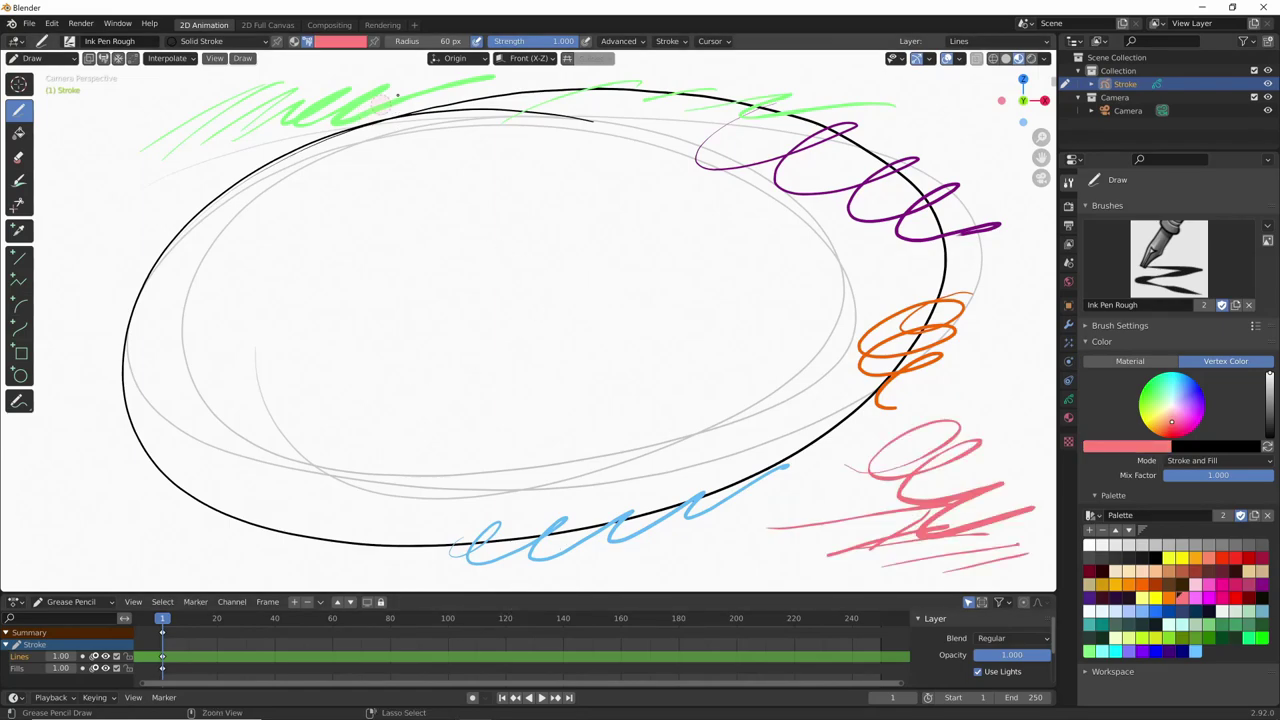
Erase the ellipse's right side and the purple, orange and pink loops there.
mouse_move(397, 104)
left_mouse_down("ctrl")
mouse_move(330, 140)
mouse_move(380, 118)
mouse_move(729, 91)
left_mouse_up("ctrl")
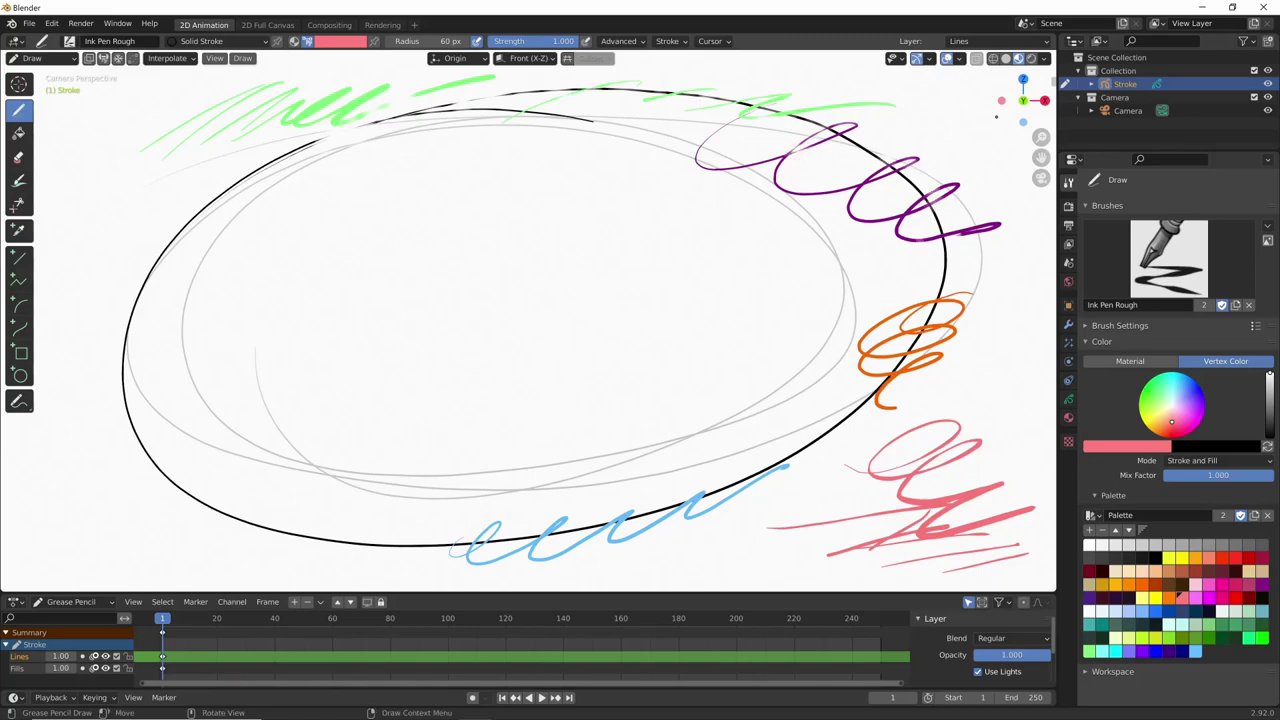
key("b")
left_click_drag(986, 120, 677, 357)
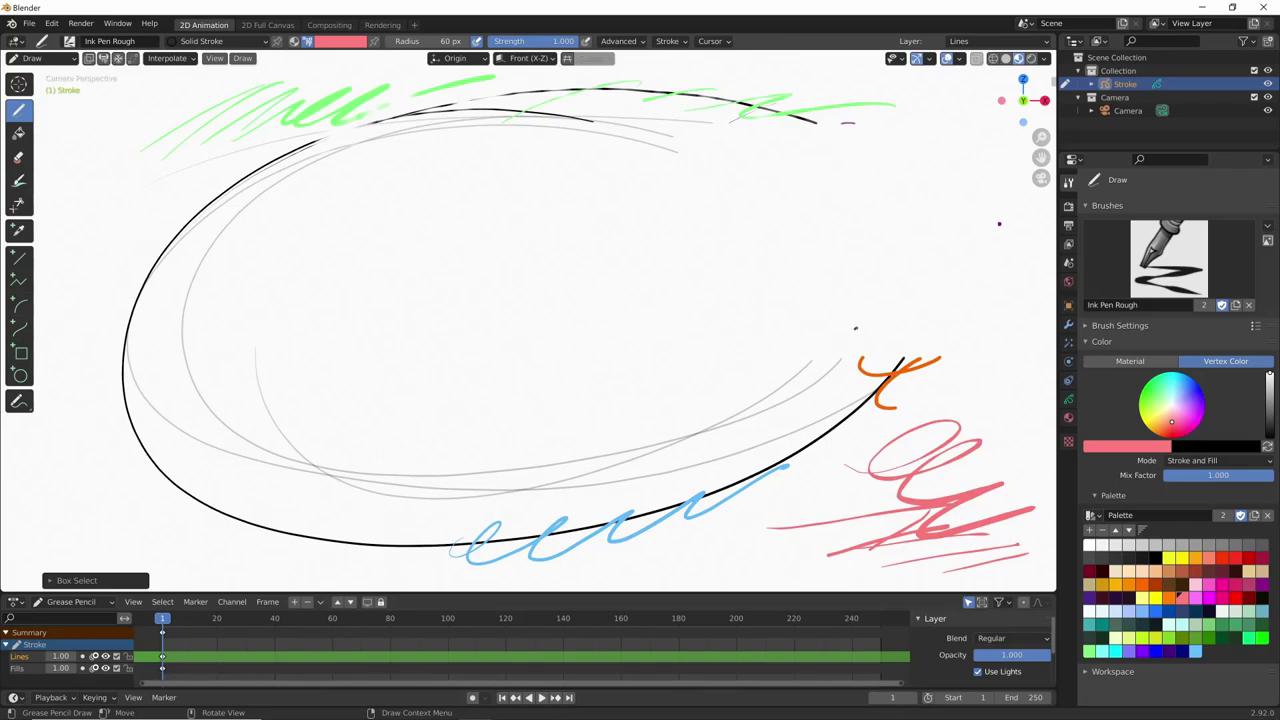
key("b")
left_click_drag(760, 287, 984, 502)
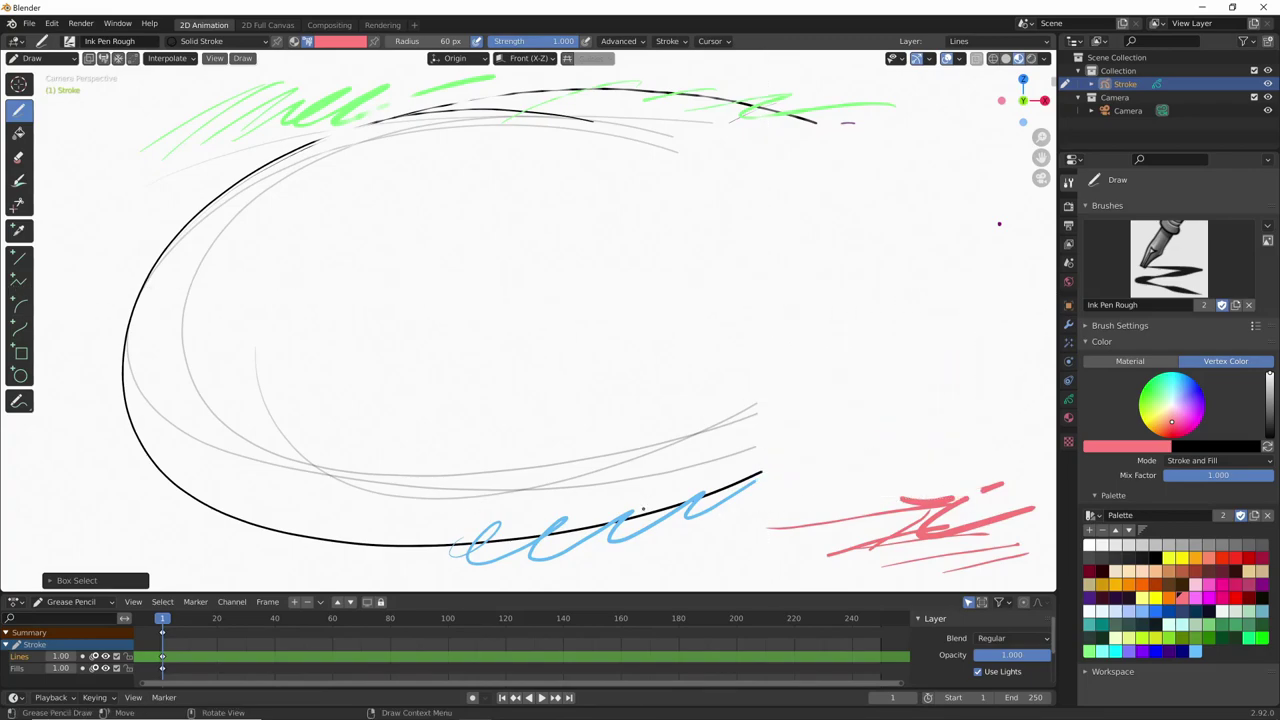
Tint the left curve of the black oval red with the Tint tool.
left_click(18, 180)
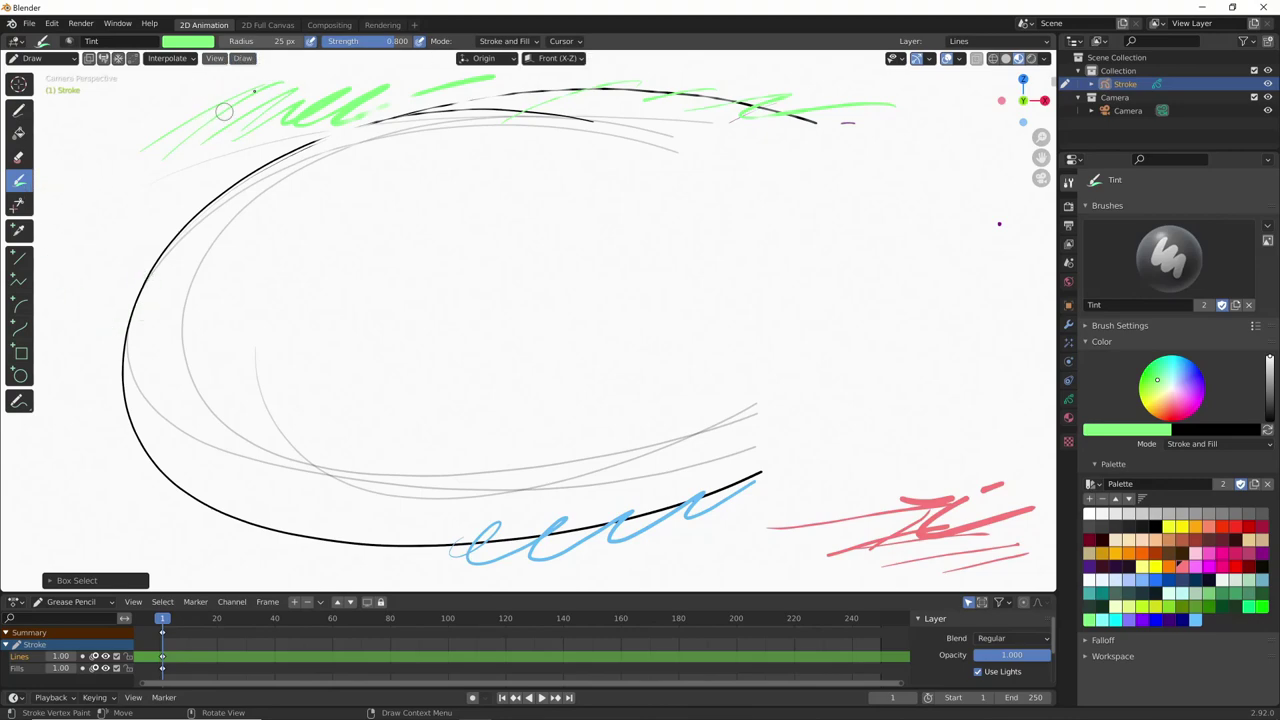
left_click(185, 45)
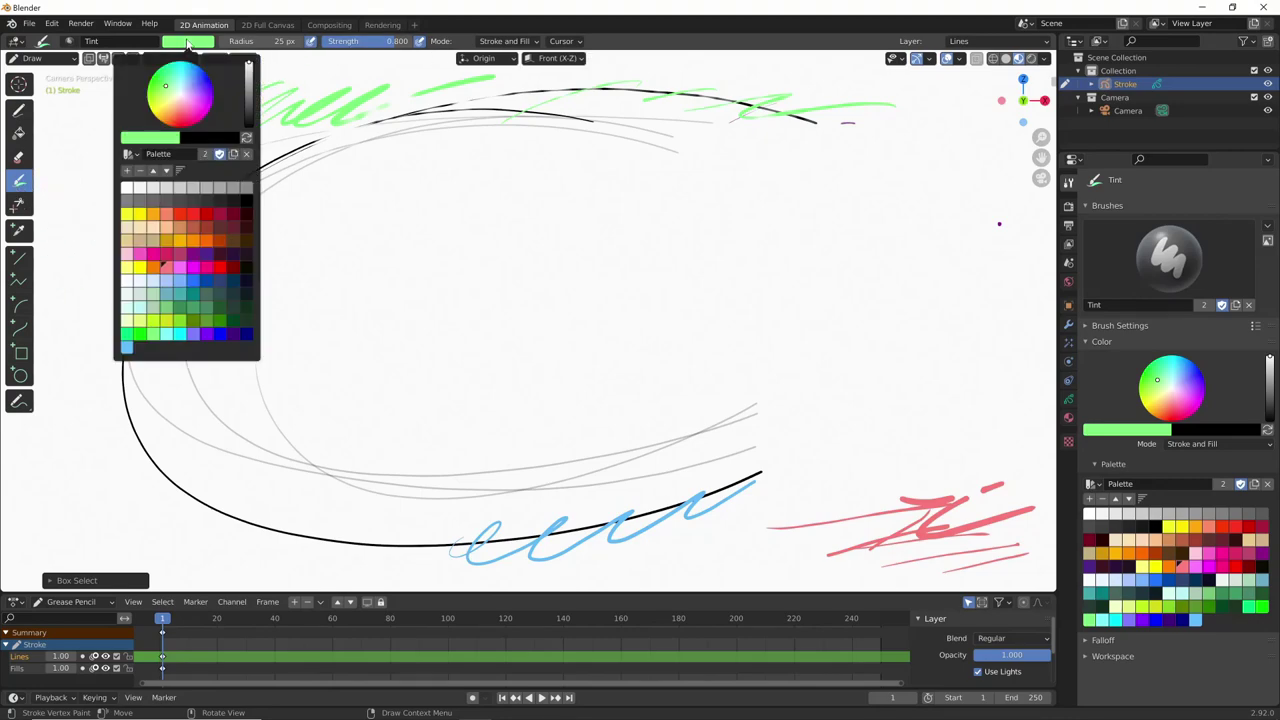
left_click(203, 216)
mouse_move(130, 409)
left_mouse_down()
mouse_move(180, 217)
mouse_move(189, 240)
left_mouse_up()
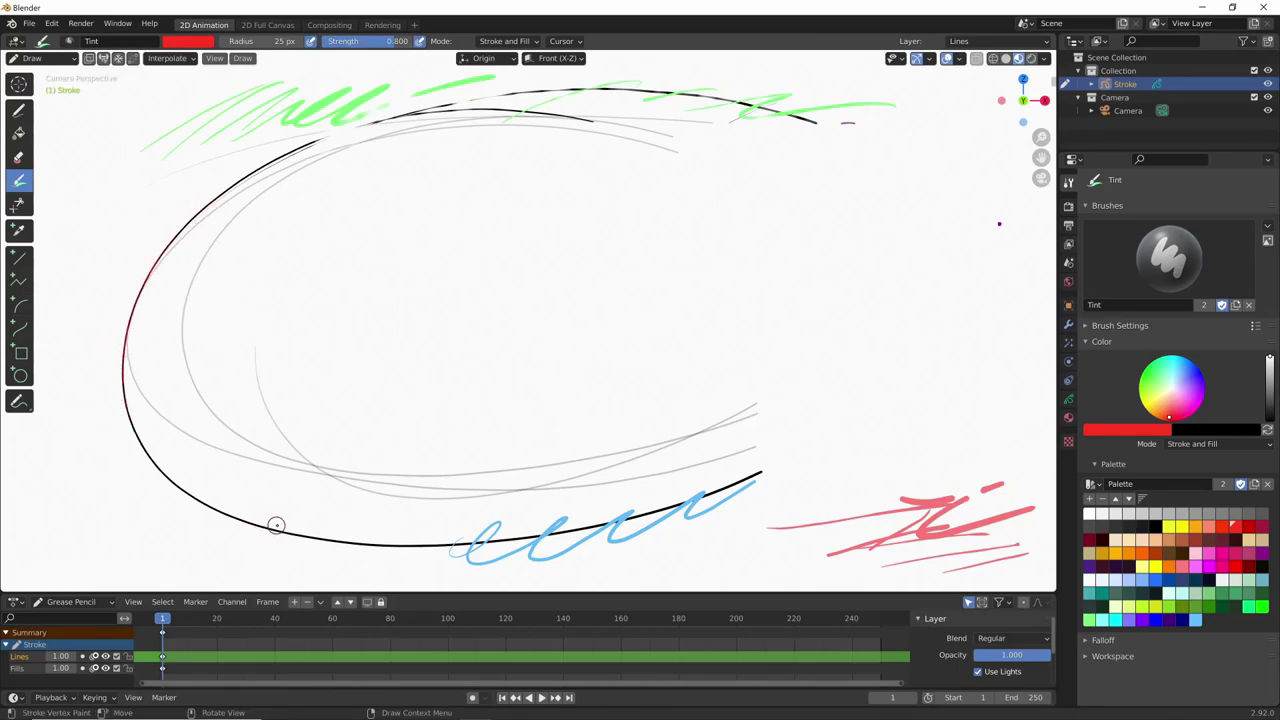
left_click(22, 115)
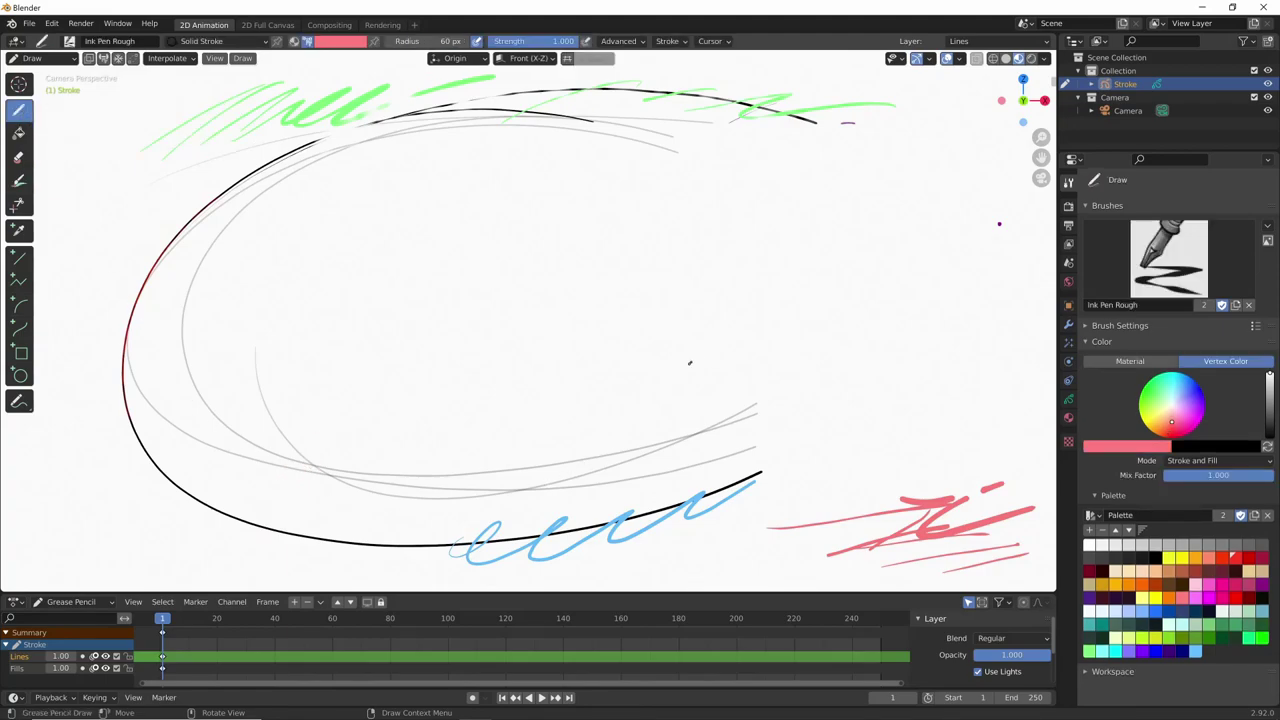
Orbit out of camera view and draw three pink looping strokes inside the oval at different depths.
scroll(509, 434, "down", 4)
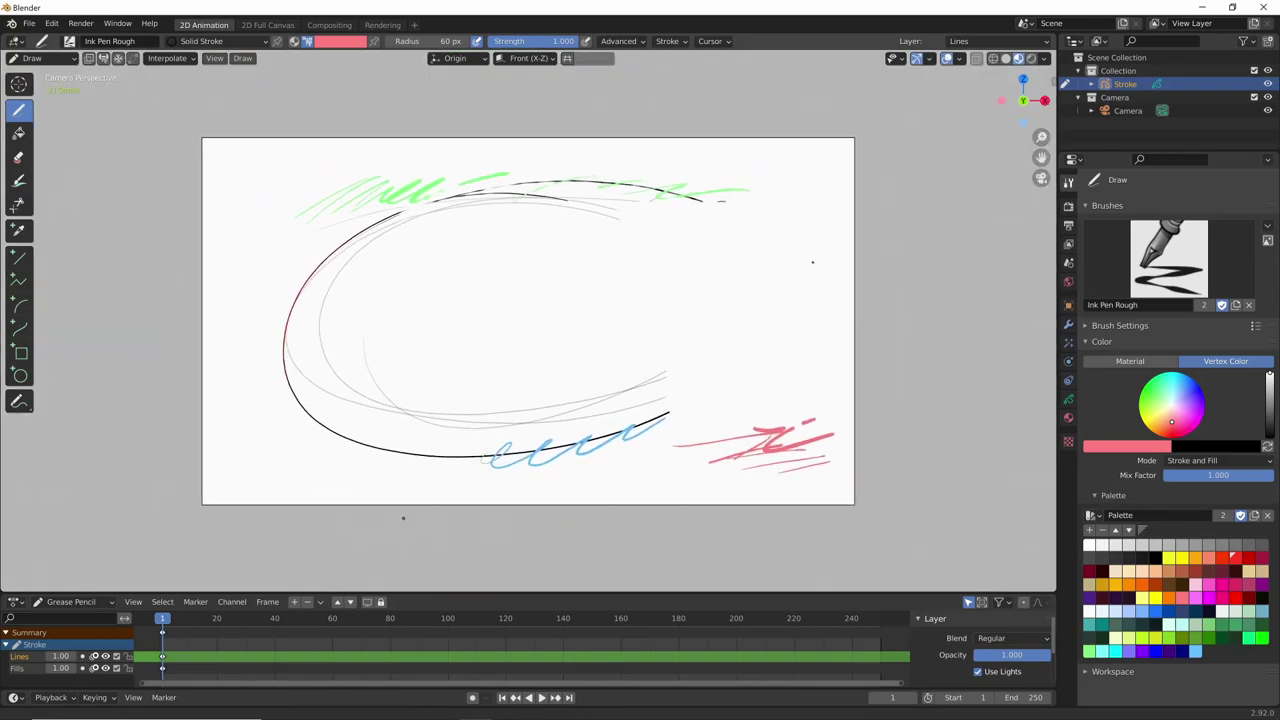
scroll(467, 460, "up", 2)
mouse_move(467, 460)
middle_mouse_down()
mouse_move(464, 363)
mouse_move(509, 386)
mouse_move(608, 331)
mouse_move(560, 354)
mouse_move(566, 320)
mouse_move(640, 330)
mouse_move(571, 443)
mouse_move(646, 371)
mouse_move(645, 402)
middle_mouse_up()
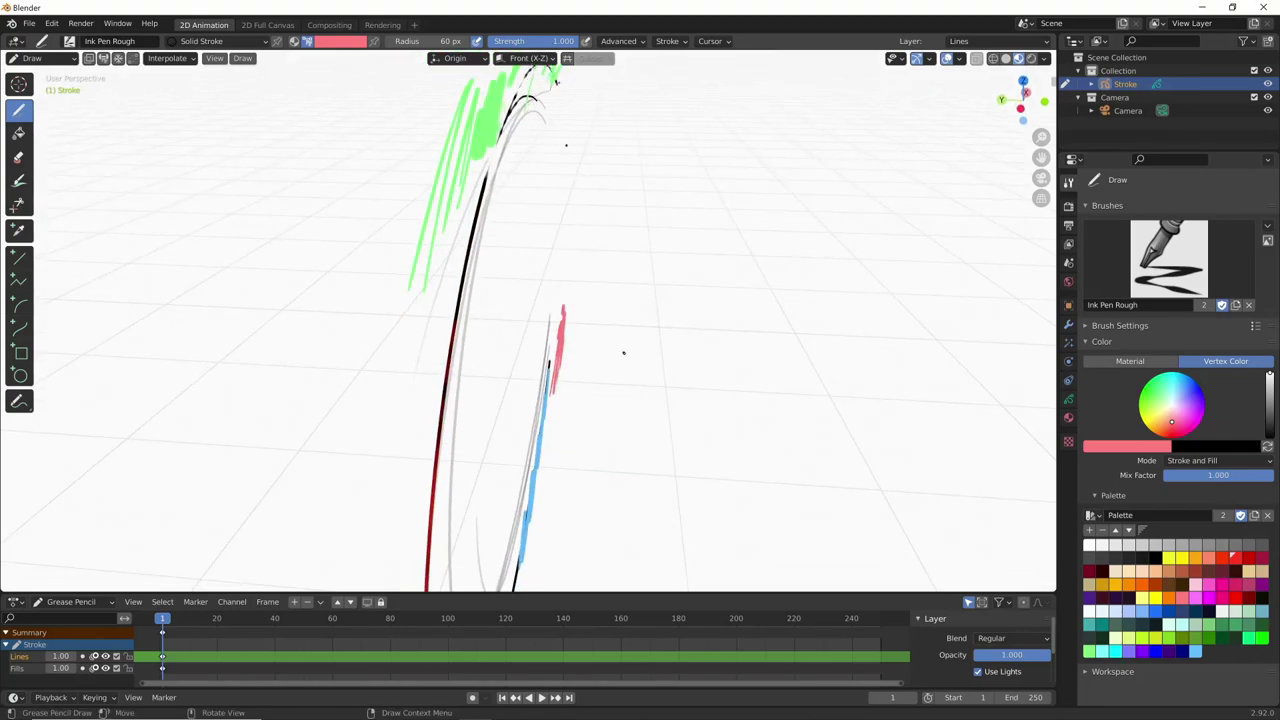
mouse_move(591, 250)
middle_mouse_down()
mouse_move(543, 366)
mouse_move(520, 294)
middle_mouse_up()
mouse_move(470, 207)
left_mouse_down()
mouse_move(486, 314)
mouse_move(590, 300)
left_mouse_up()
mouse_move(600, 300)
middle_mouse_down()
mouse_move(680, 346)
mouse_move(711, 334)
mouse_move(692, 307)
mouse_move(640, 330)
middle_mouse_up()
mouse_move(360, 272)
left_mouse_down()
mouse_move(400, 305)
mouse_move(420, 350)
left_mouse_up()
mouse_move(430, 350)
middle_mouse_down()
mouse_move(580, 386)
mouse_move(560, 398)
mouse_move(773, 282)
middle_mouse_up()
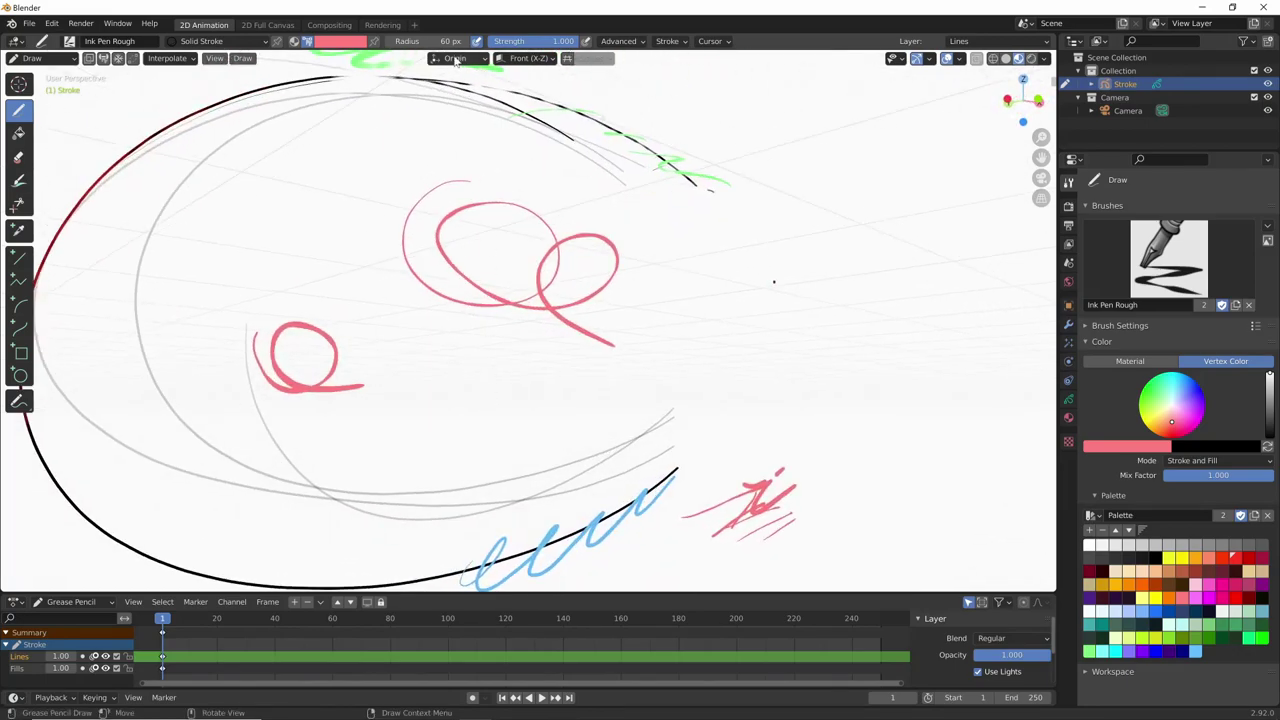
Set new strokes to draw facing the view and choose orange as the brush colour.
left_click(528, 58)
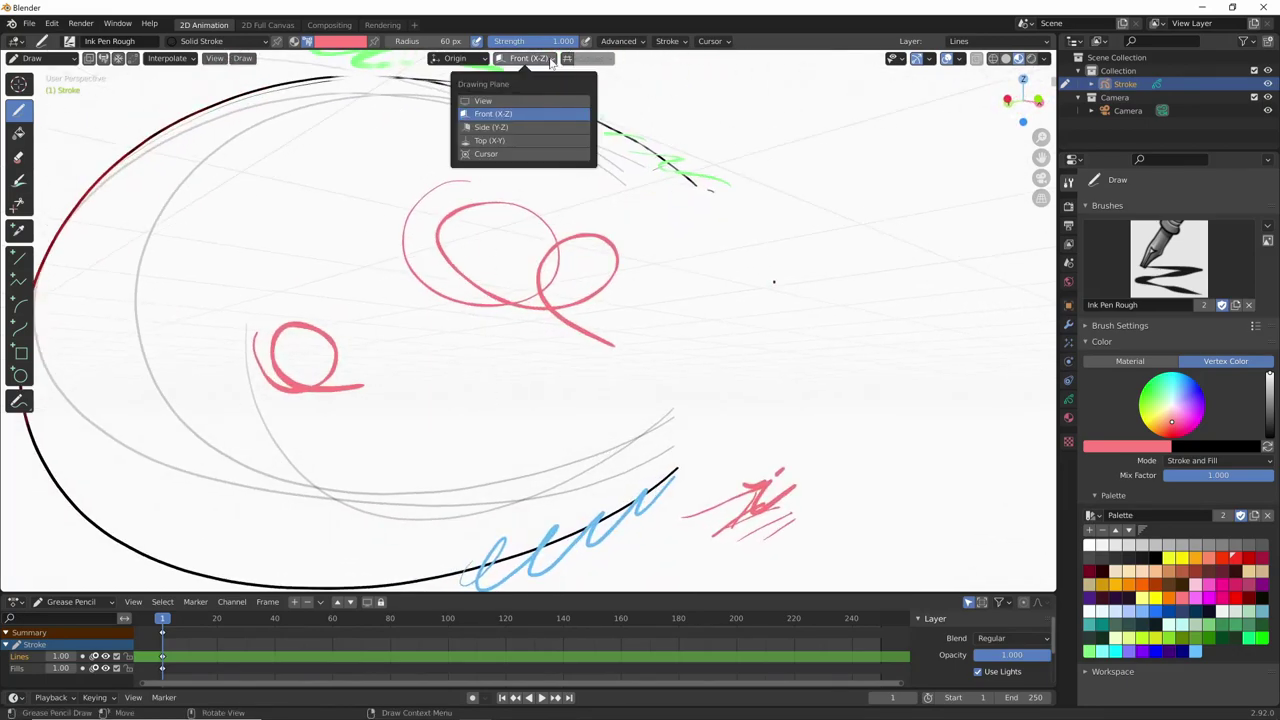
left_click(478, 102)
left_click(353, 44)
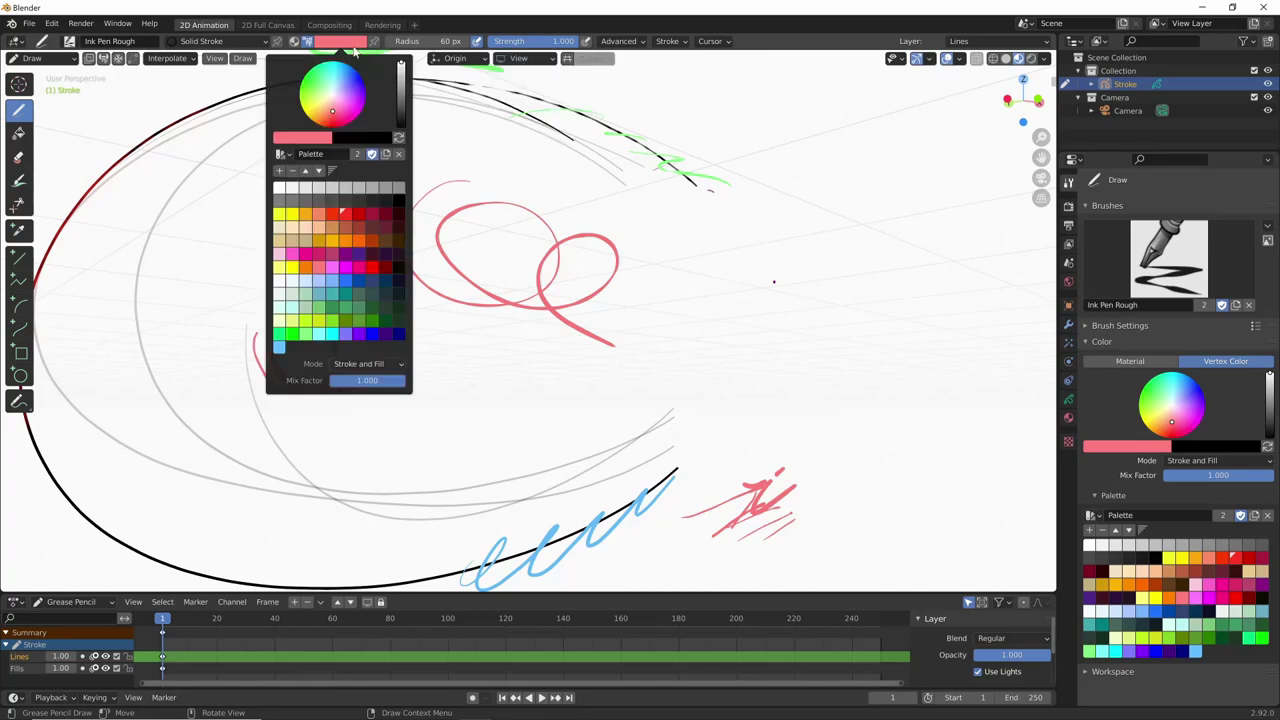
left_click(313, 270)
Draw several long orange loops through the sketch from different orbited angles.
mouse_move(330, 320)
middle_mouse_down()
mouse_move(560, 330)
mouse_move(598, 373)
middle_mouse_up()
left_click_drag(551, 372, 920, 254)
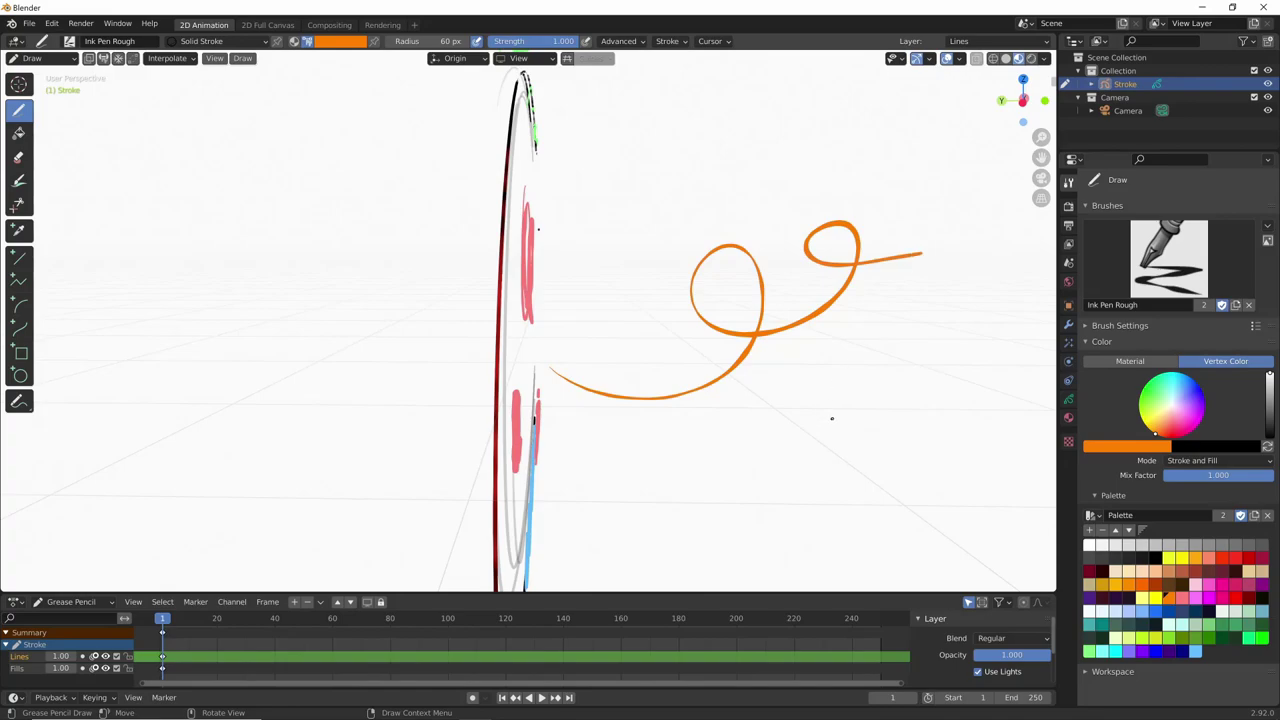
mouse_move(831, 420)
middle_mouse_down()
mouse_move(744, 480)
mouse_move(789, 480)
middle_mouse_up()
mouse_move(629, 337)
left_mouse_down()
mouse_move(786, 309)
mouse_move(960, 236)
left_mouse_up()
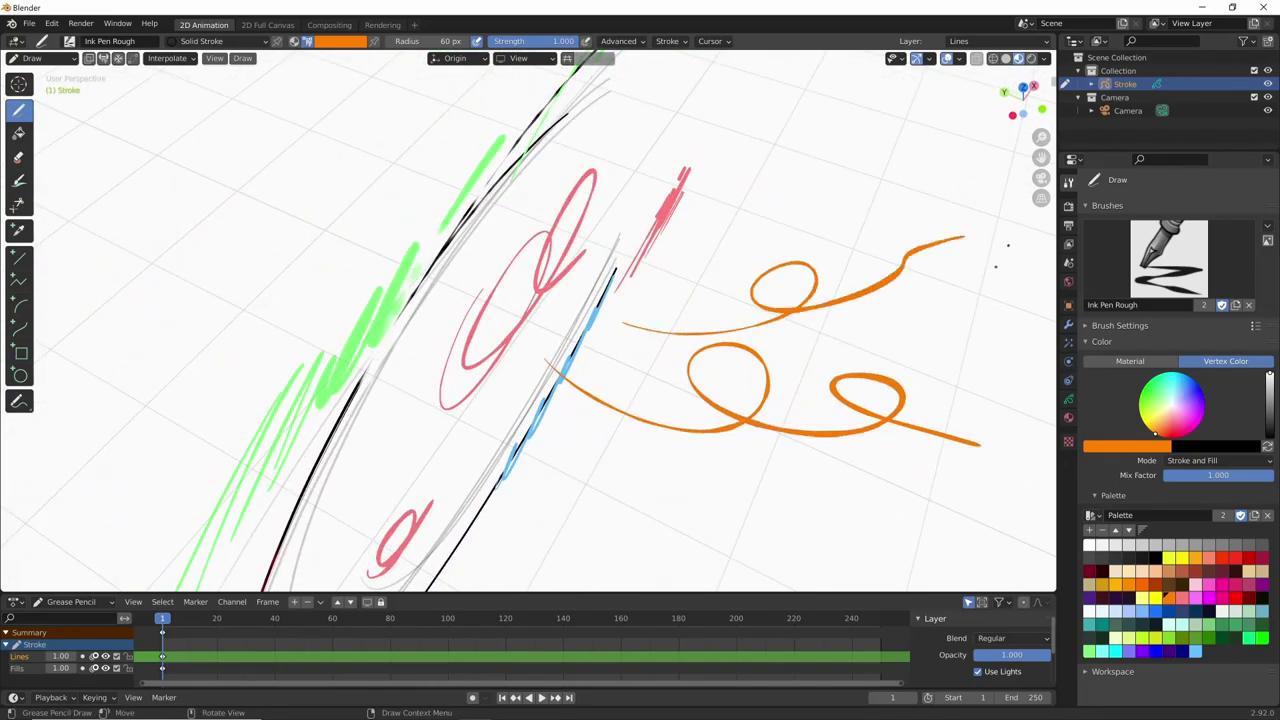
mouse_move(960, 236)
middle_mouse_down()
mouse_move(371, 173)
mouse_move(484, 348)
middle_mouse_up()
left_click_drag(484, 348, 113, 208)
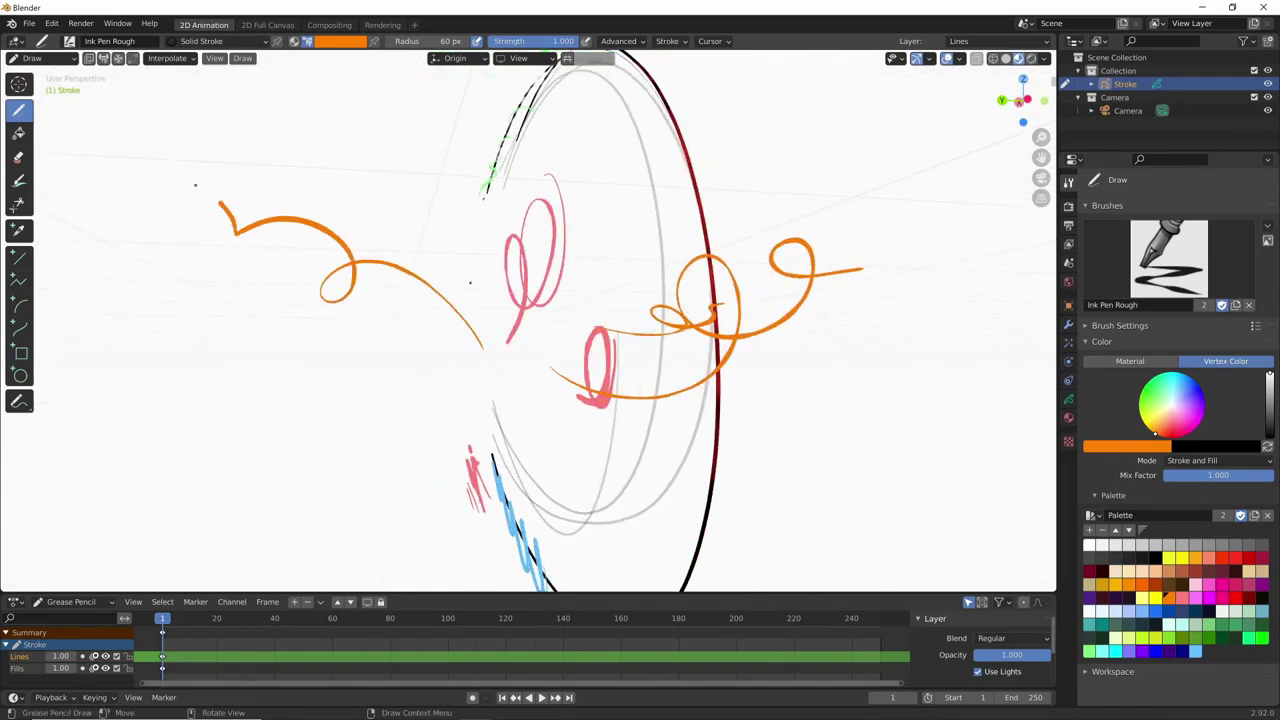
mouse_move(470, 283)
middle_mouse_down()
mouse_move(617, 388)
mouse_move(484, 345)
middle_mouse_up()
left_click_drag(484, 345, 316, 370)
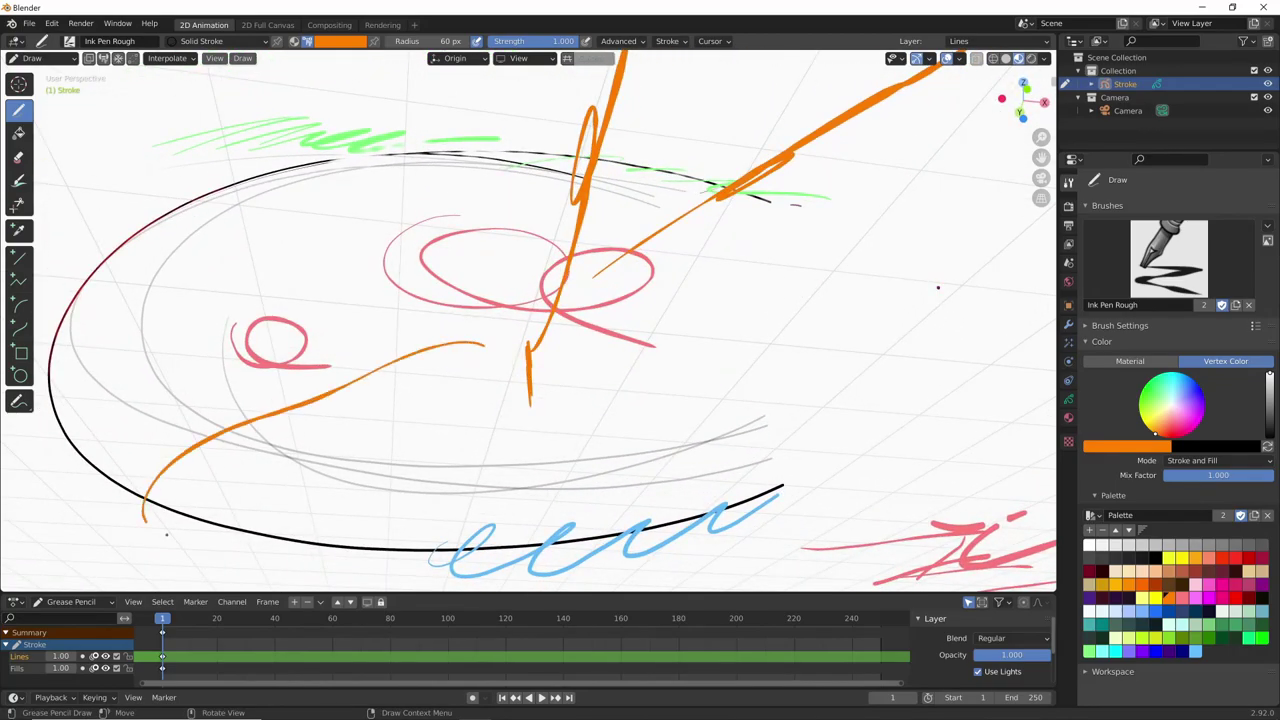
middle_click_drag(938, 287, 773, 303)
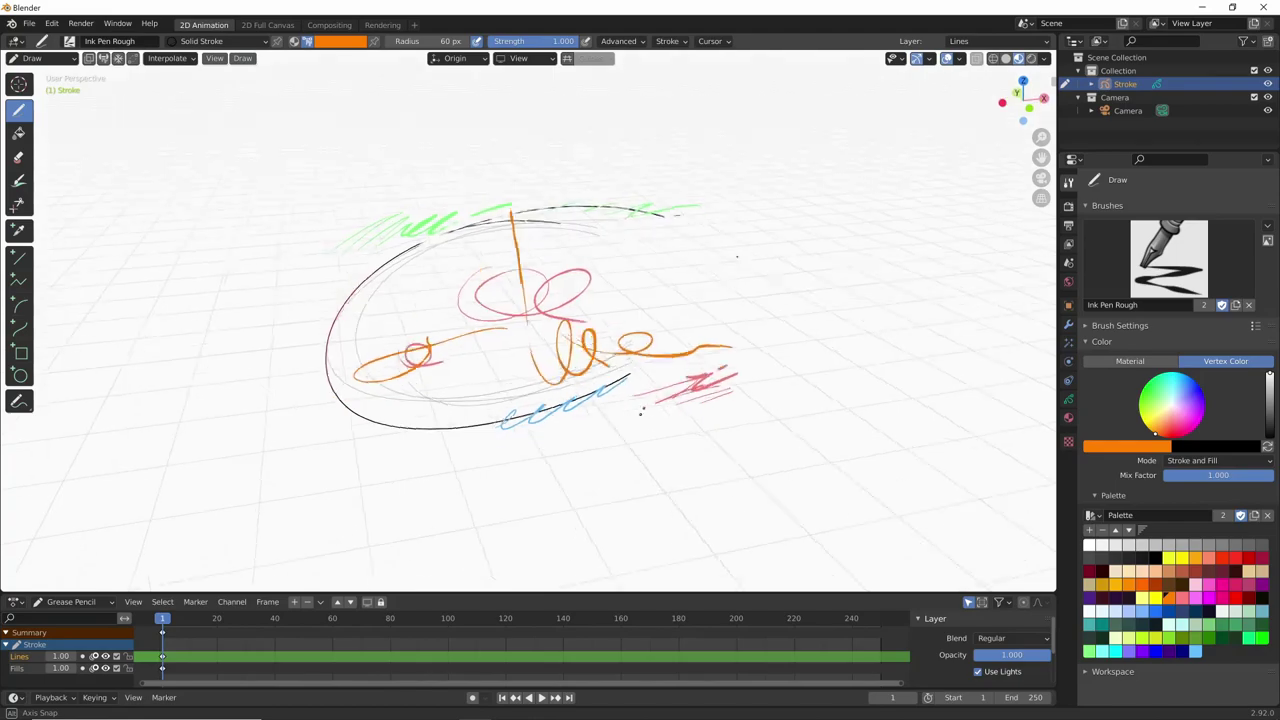
Draw long black curves, a boxy bracket on the left and a small upper-left curve.
middle_click_drag(773, 303, 698, 514)
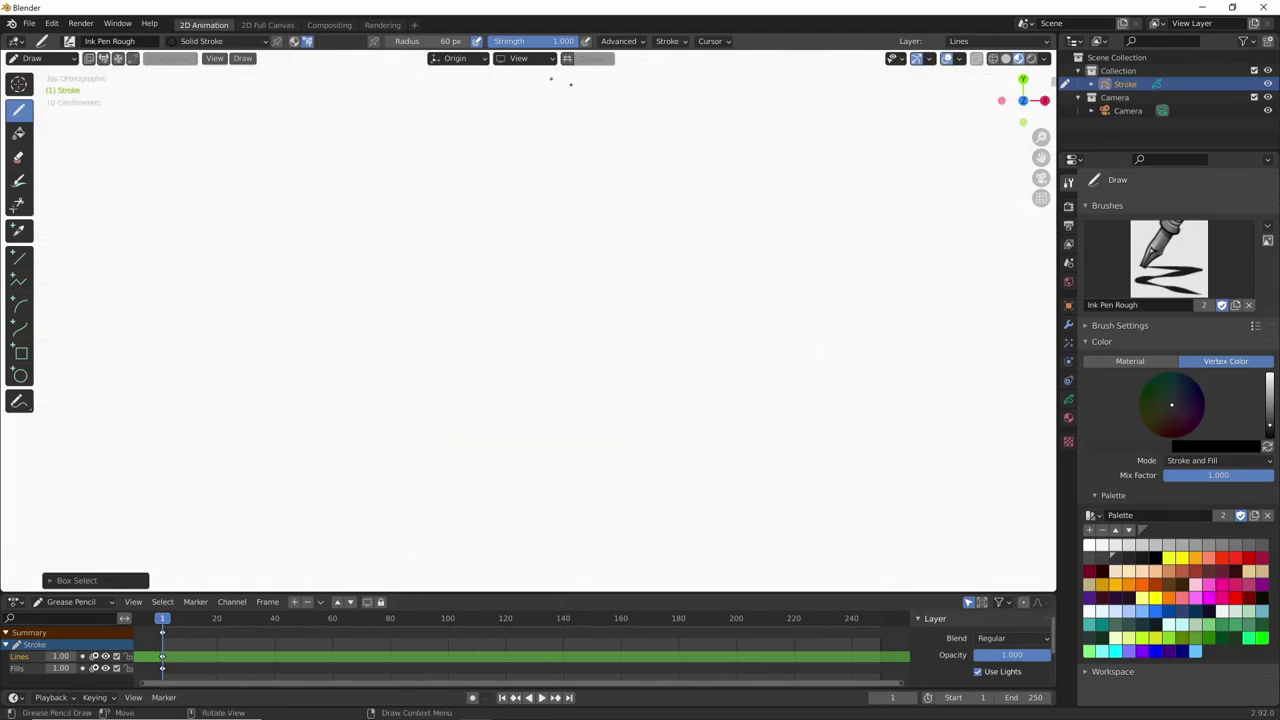
mouse_move(344, 503)
left_mouse_down()
mouse_move(517, 83)
mouse_move(364, 549)
left_mouse_up()
left_click_drag(294, 333, 262, 436)
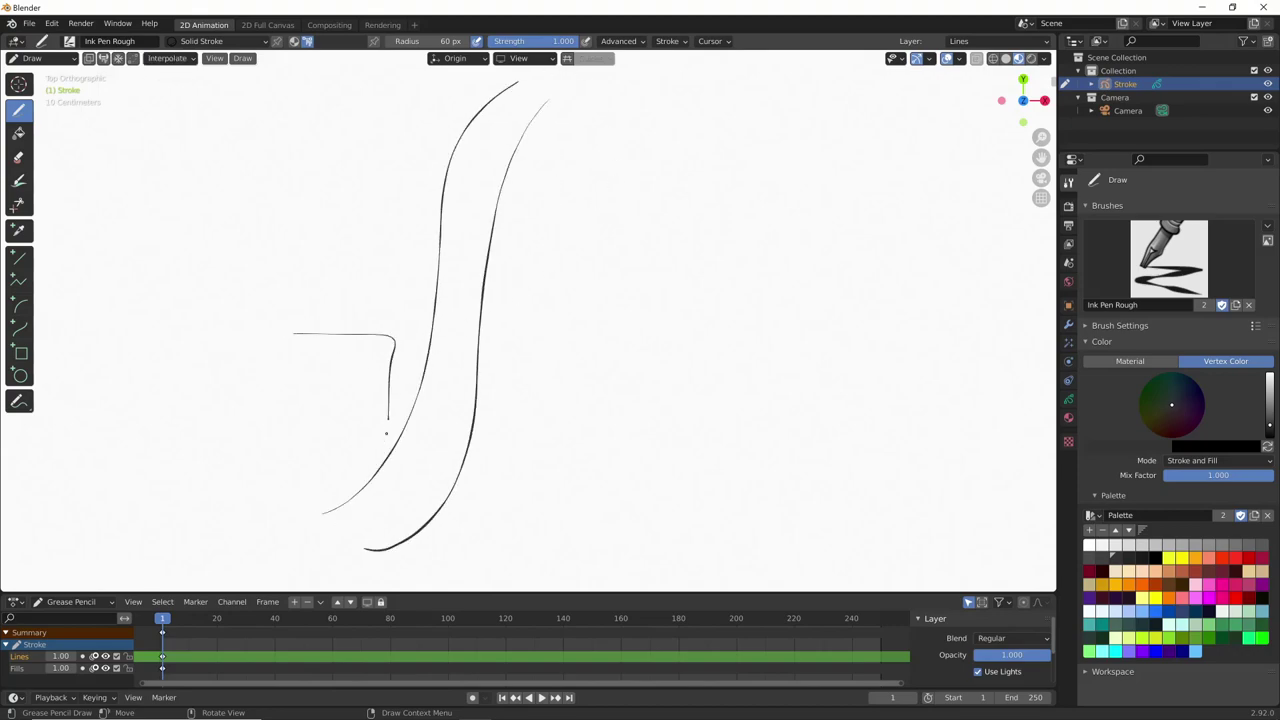
mouse_move(395, 152)
left_mouse_down()
mouse_move(402, 212)
mouse_move(388, 224)
left_mouse_up()
mouse_move(622, 84)
left_mouse_down()
mouse_move(751, 371)
mouse_move(820, 440)
left_mouse_up()
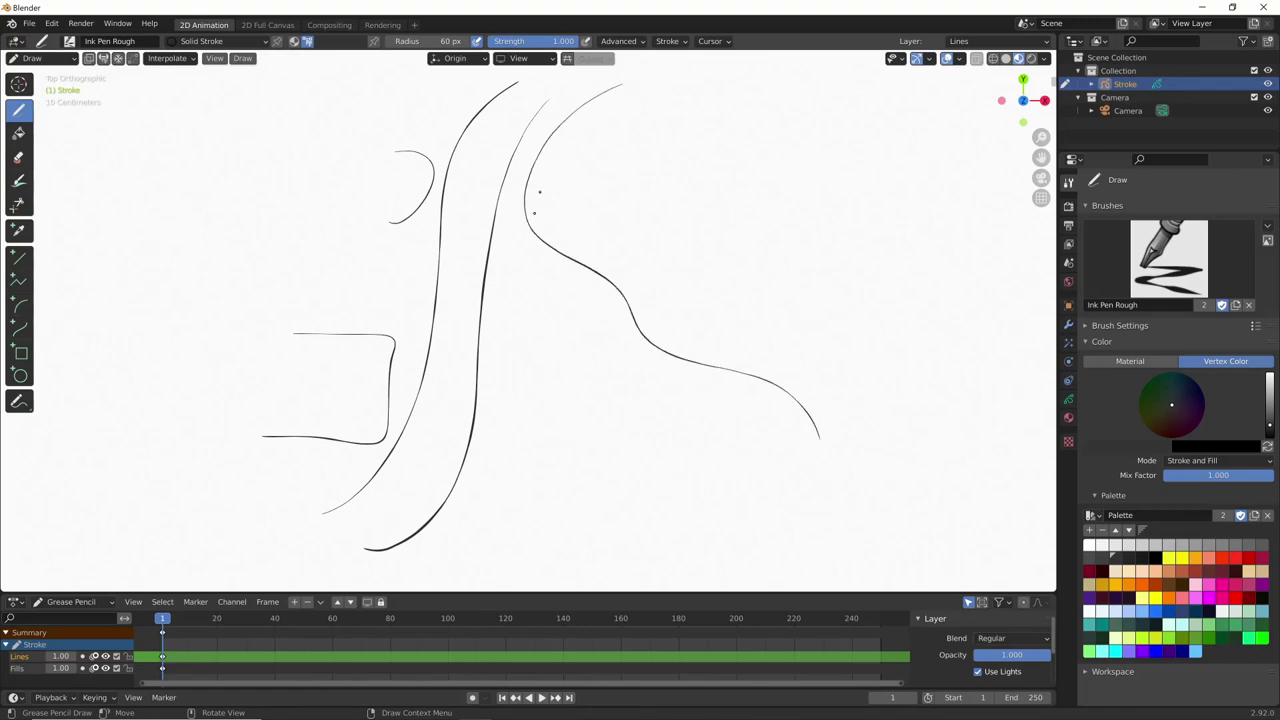
mouse_move(500, 228)
left_mouse_down()
mouse_move(506, 258)
mouse_move(743, 488)
left_mouse_up()
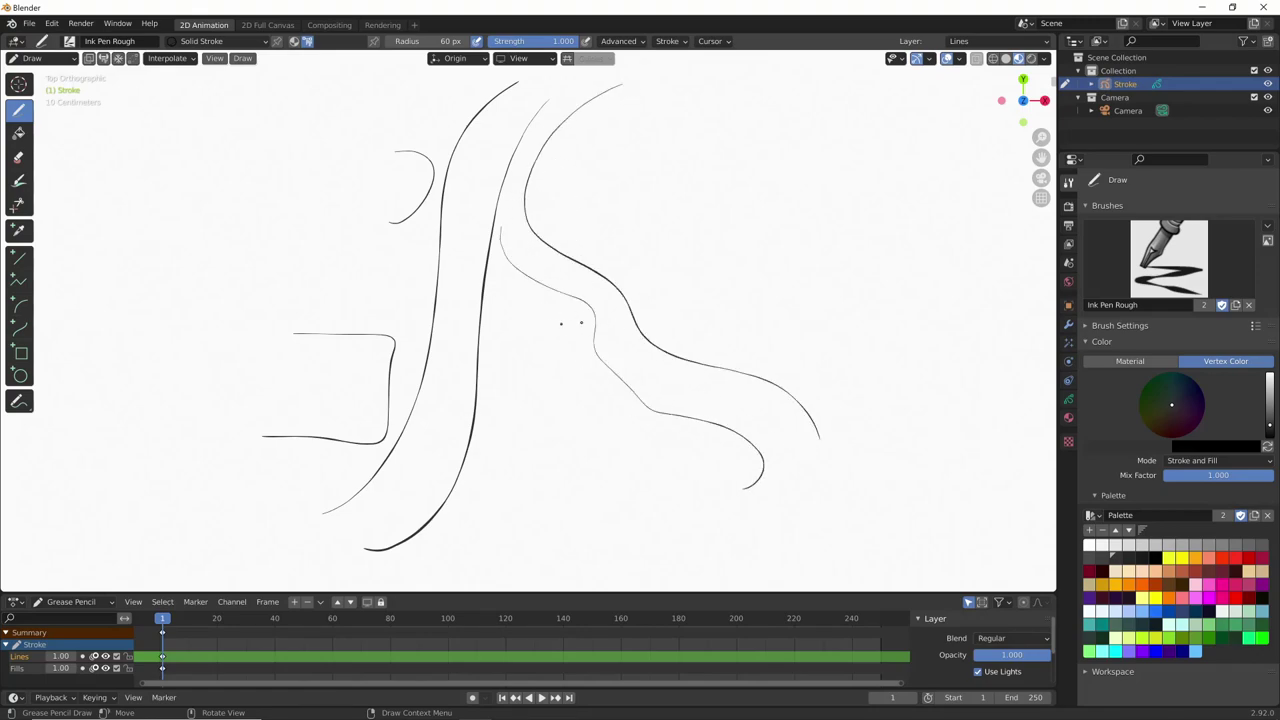
Retrace the box outline with two more strokes and move the view closer onto the drawing.
mouse_move(276, 334)
left_mouse_down()
mouse_move(393, 337)
mouse_move(390, 388)
mouse_move(281, 428)
left_mouse_up()
left_click_drag(300, 238, 333, 237)
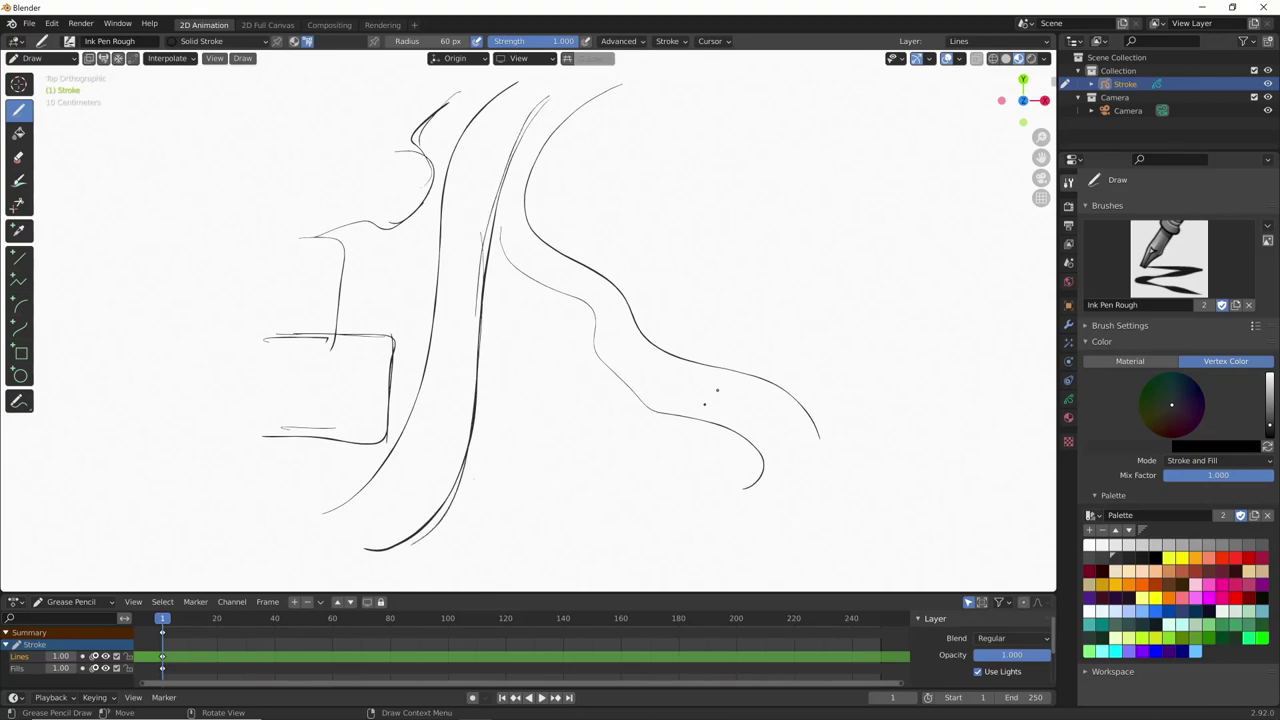
scroll(716, 390, "up", 3)
middle_click_drag(514, 449, 588, 465, "shift")
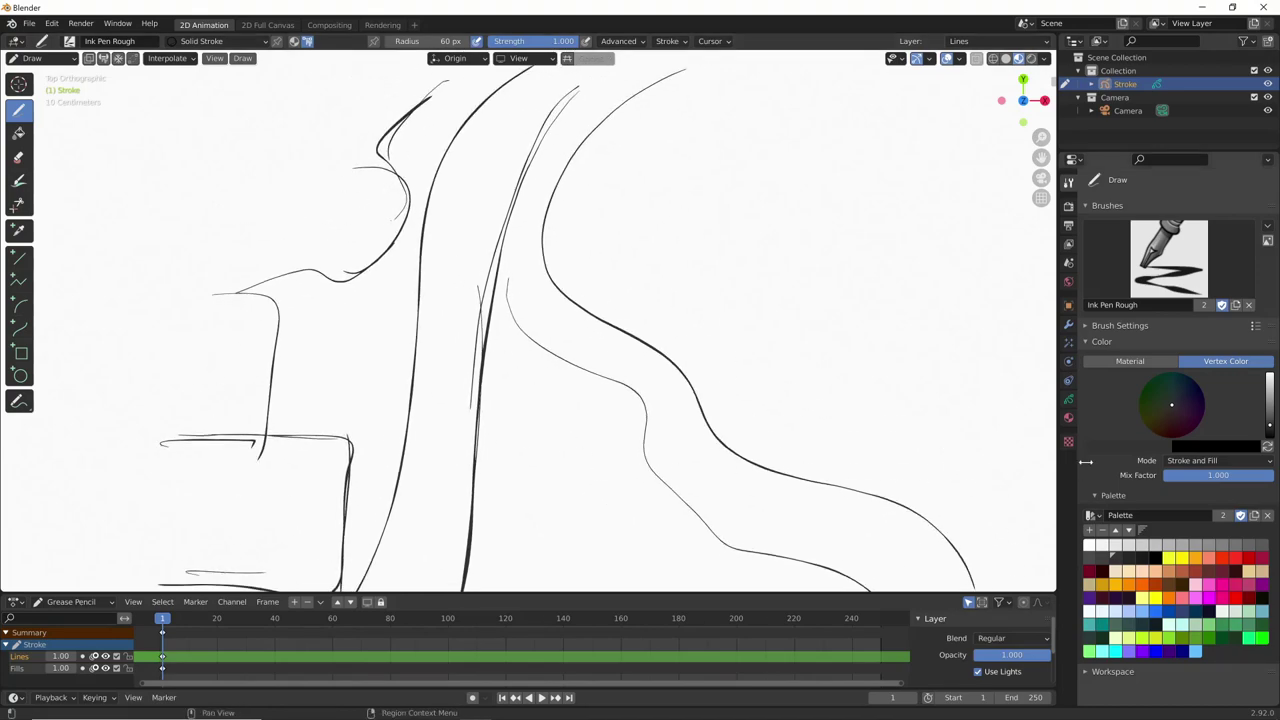
Add a GP_Layer, fade the Lines layer to about 0.44 opacity, and make GP_Layer active.
left_click(1068, 403)
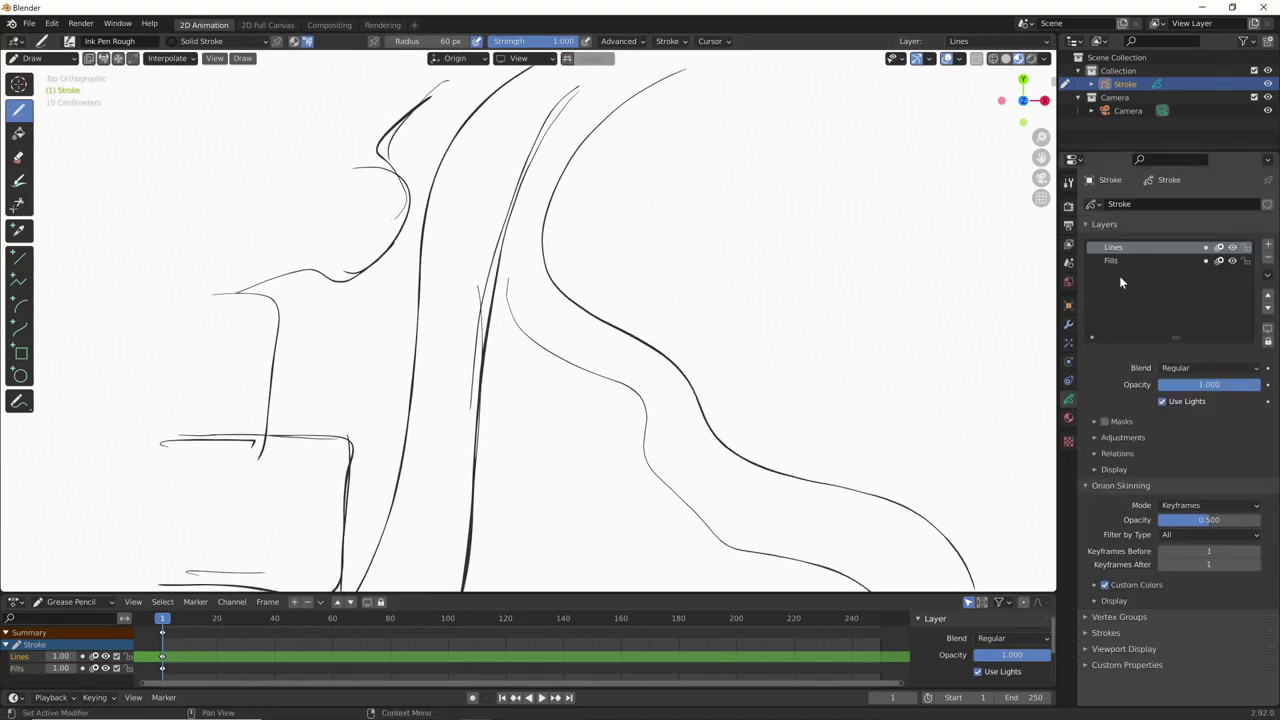
left_click(1268, 246)
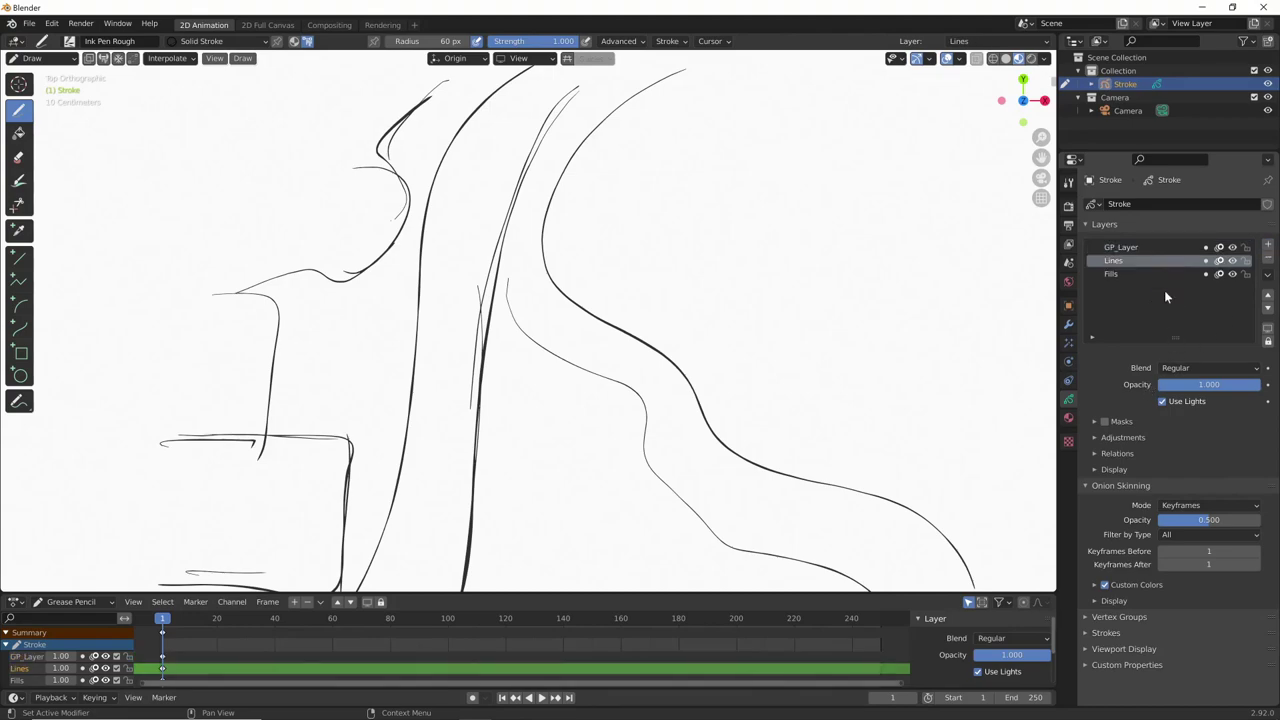
left_click_drag(1219, 395, 1135, 384)
left_click(1150, 247)
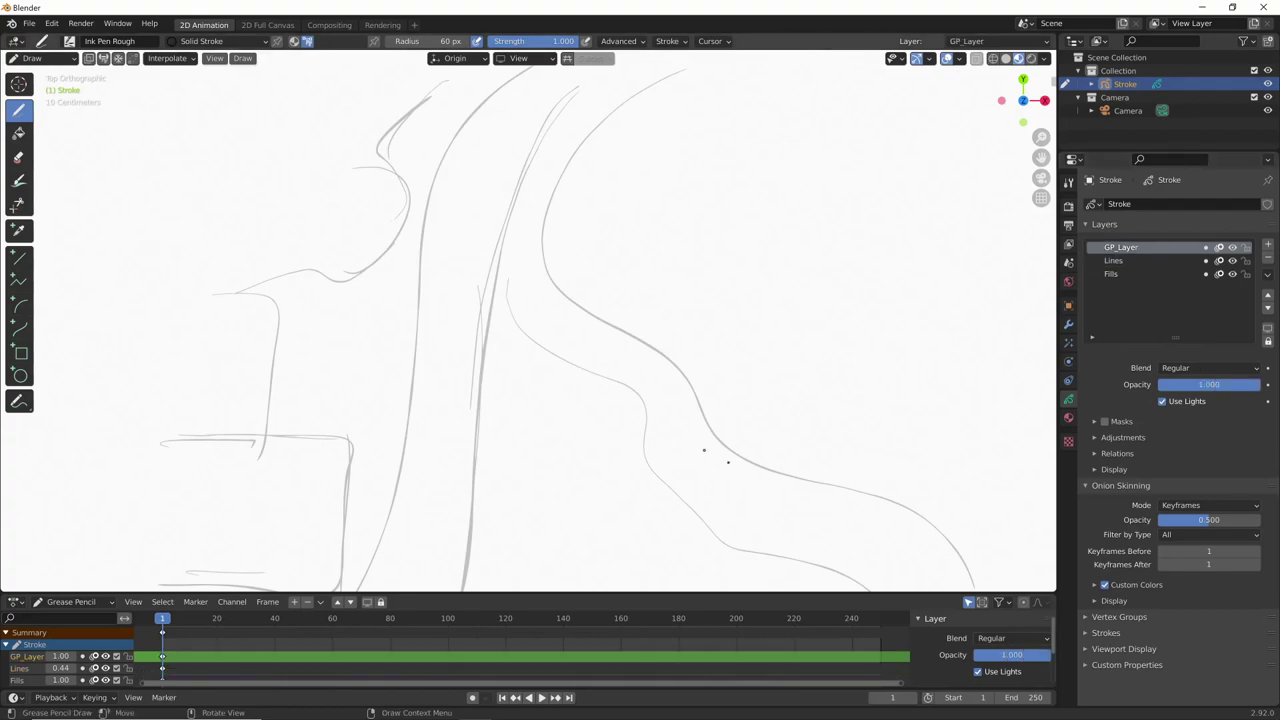
Scribble green hatching over the upper-left shape.
left_click(340, 43)
left_click(339, 305)
scroll(626, 153, "down", 1)
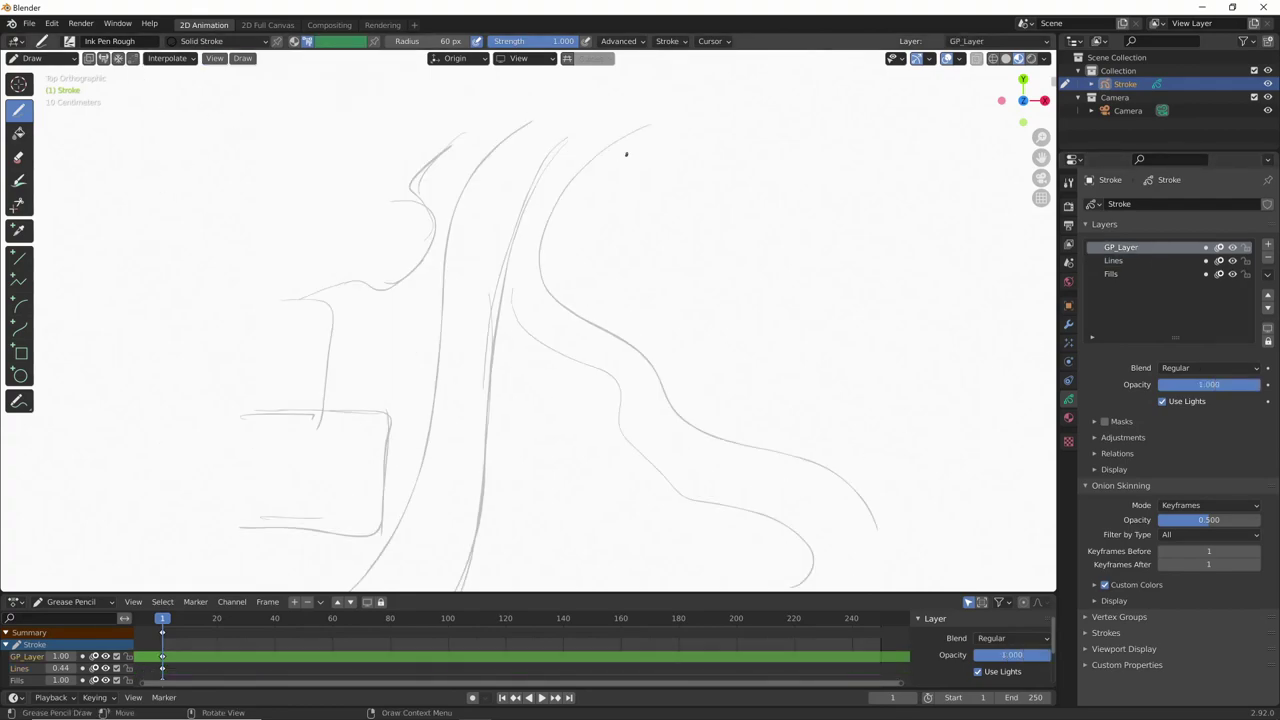
left_click_drag(420, 170, 401, 272)
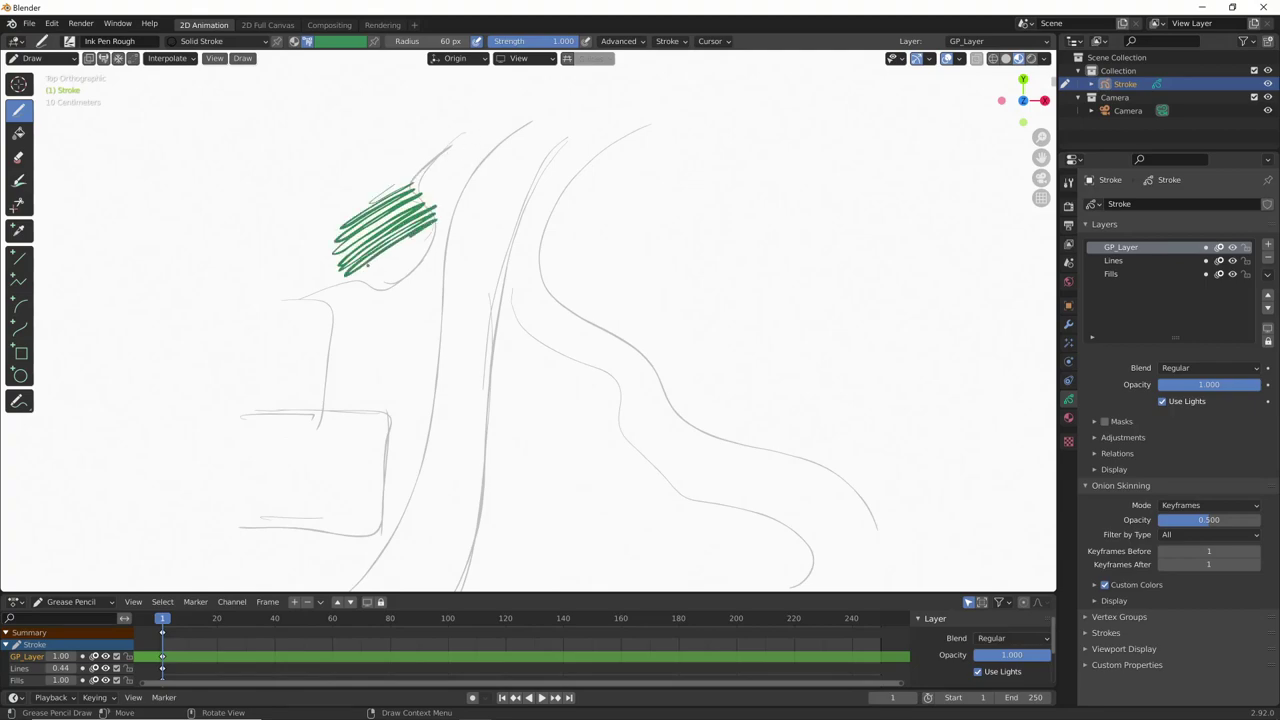
Hatch thick tan strokes along the long curve with a 197 px brush radius.
left_click(349, 45)
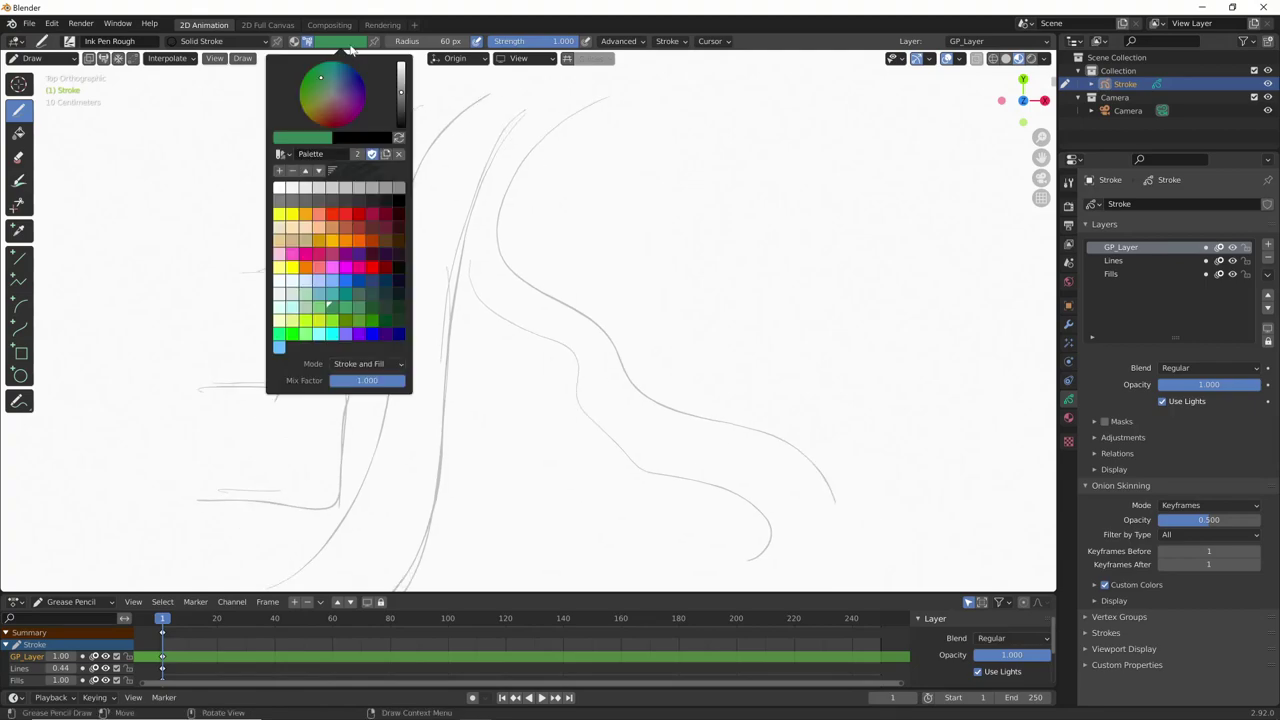
left_click(298, 245)
left_click_drag(563, 117, 517, 137)
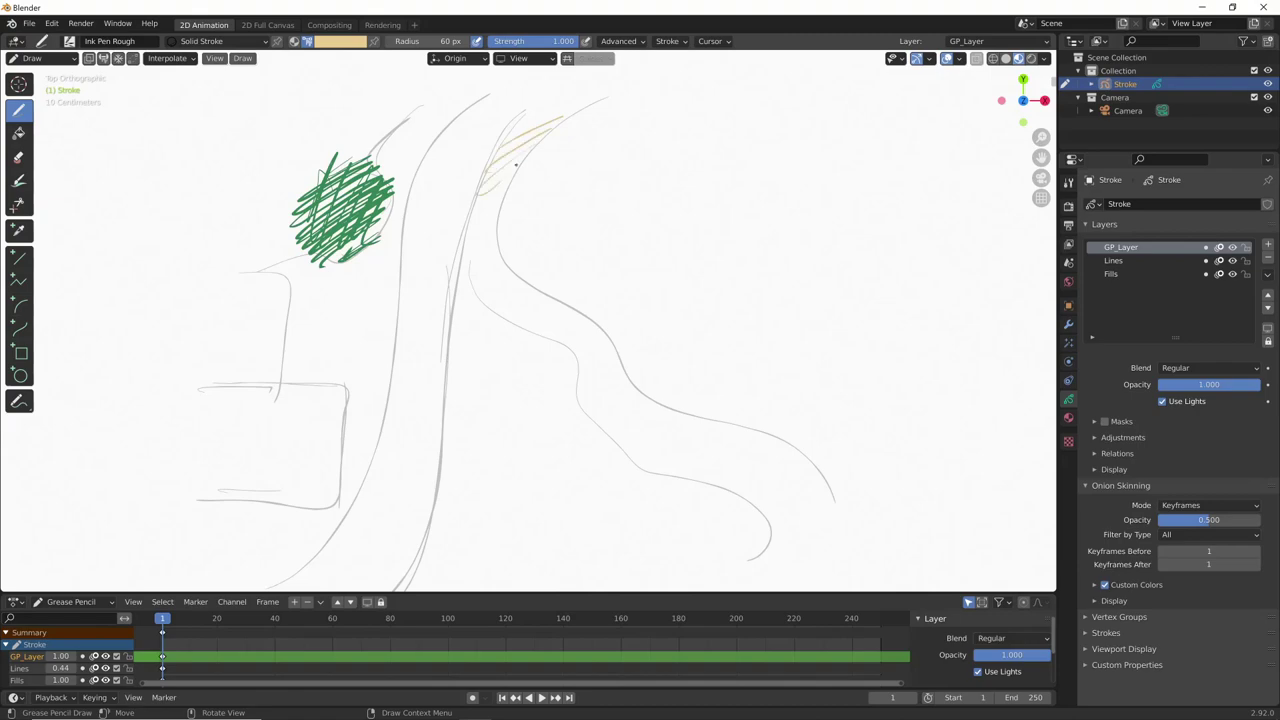
key("f")
left_click(550, 221)
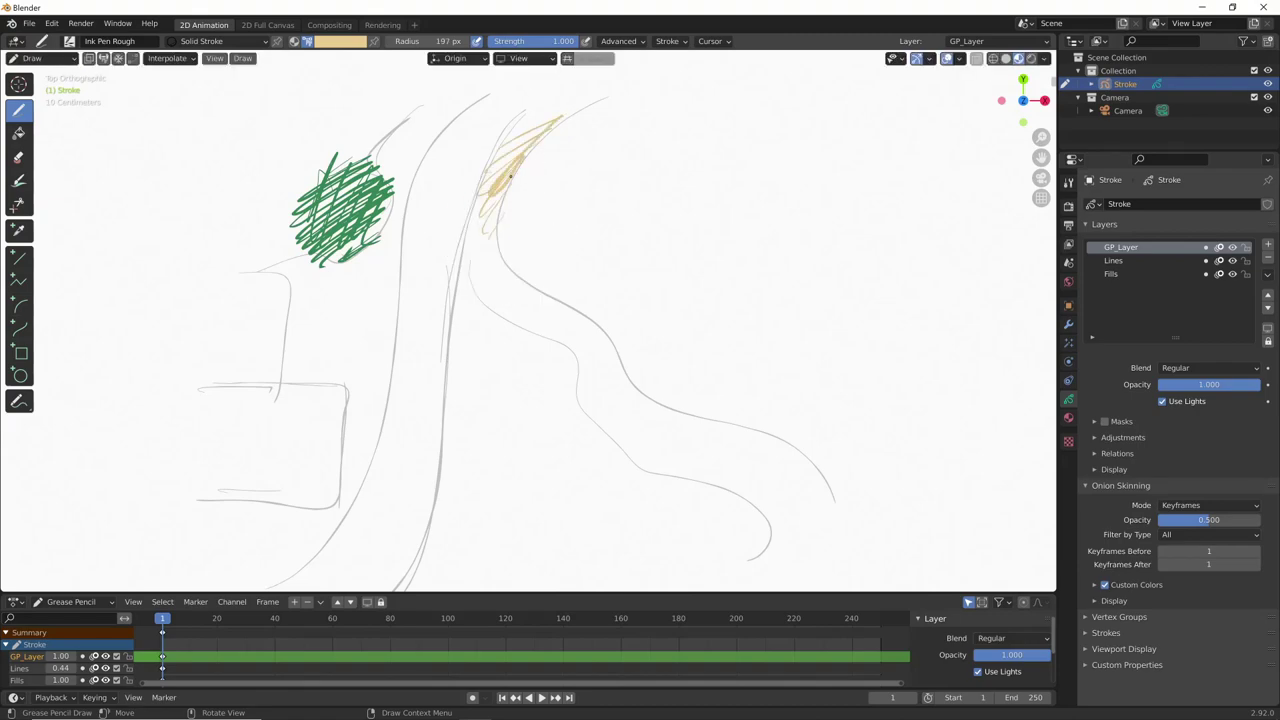
left_click_drag(510, 176, 491, 300)
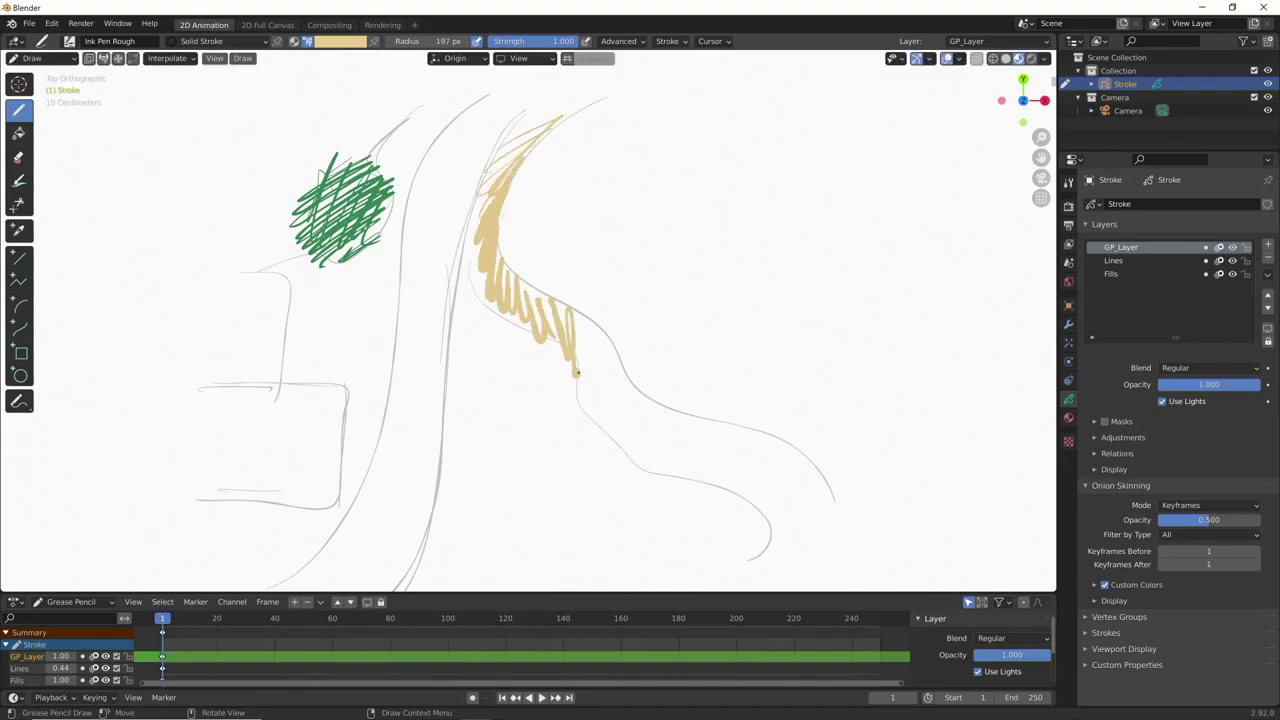
left_click_drag(600, 363, 622, 366)
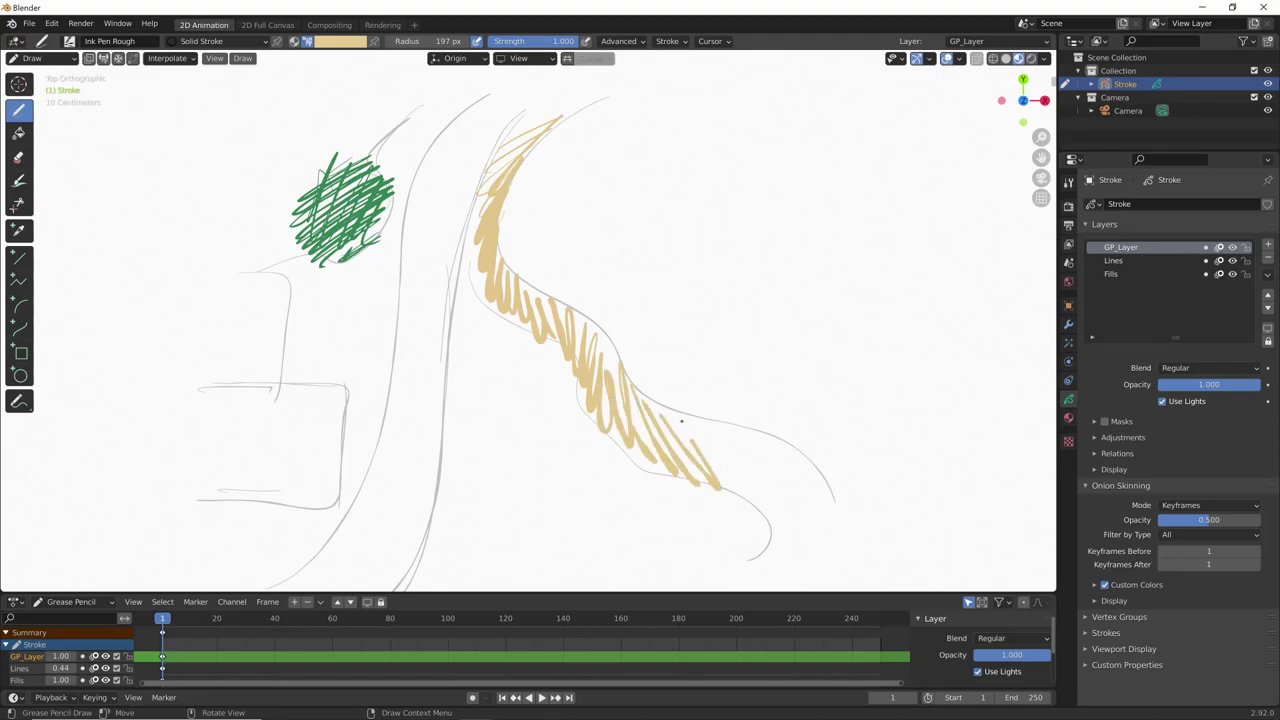
left_click_drag(681, 421, 769, 533)
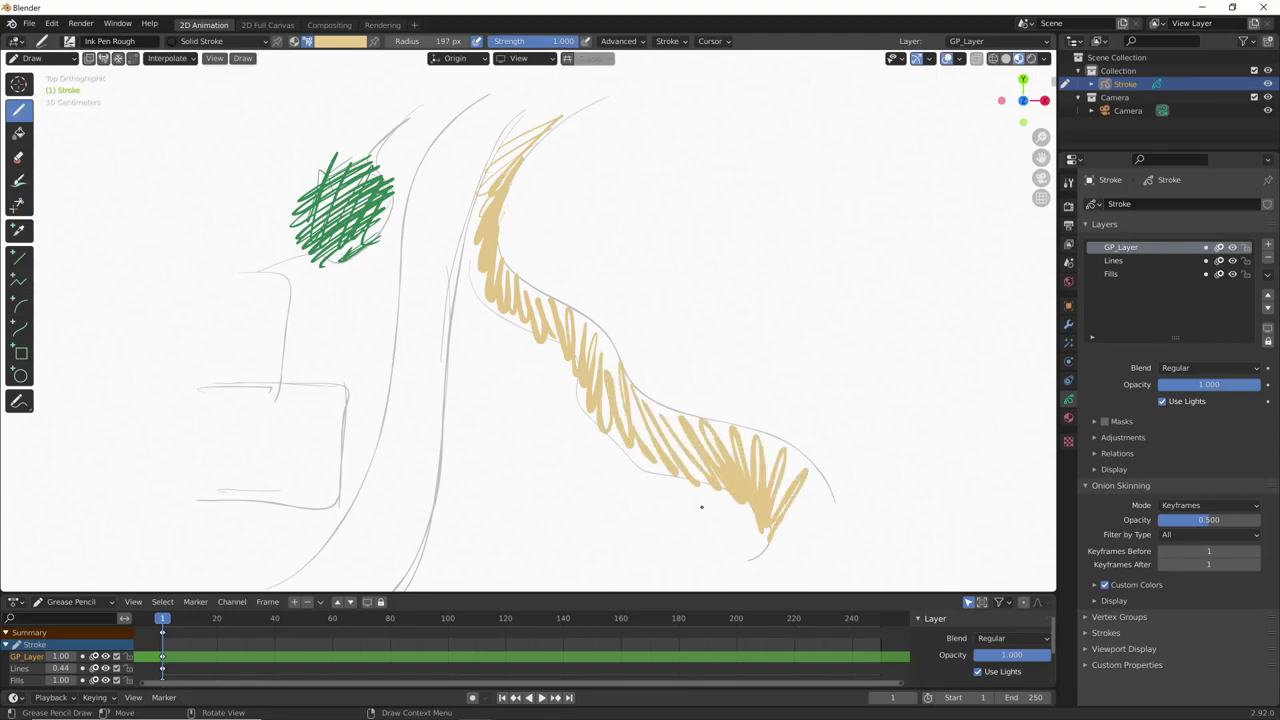
Orbit to inspect the strokes edge-on, then return to the top view.
mouse_move(701, 507)
middle_mouse_down()
mouse_move(829, 356)
mouse_move(777, 371)
middle_mouse_up()
left_click(958, 58)
middle_click_drag(560, 300, 463, 340)
key("KP_7")
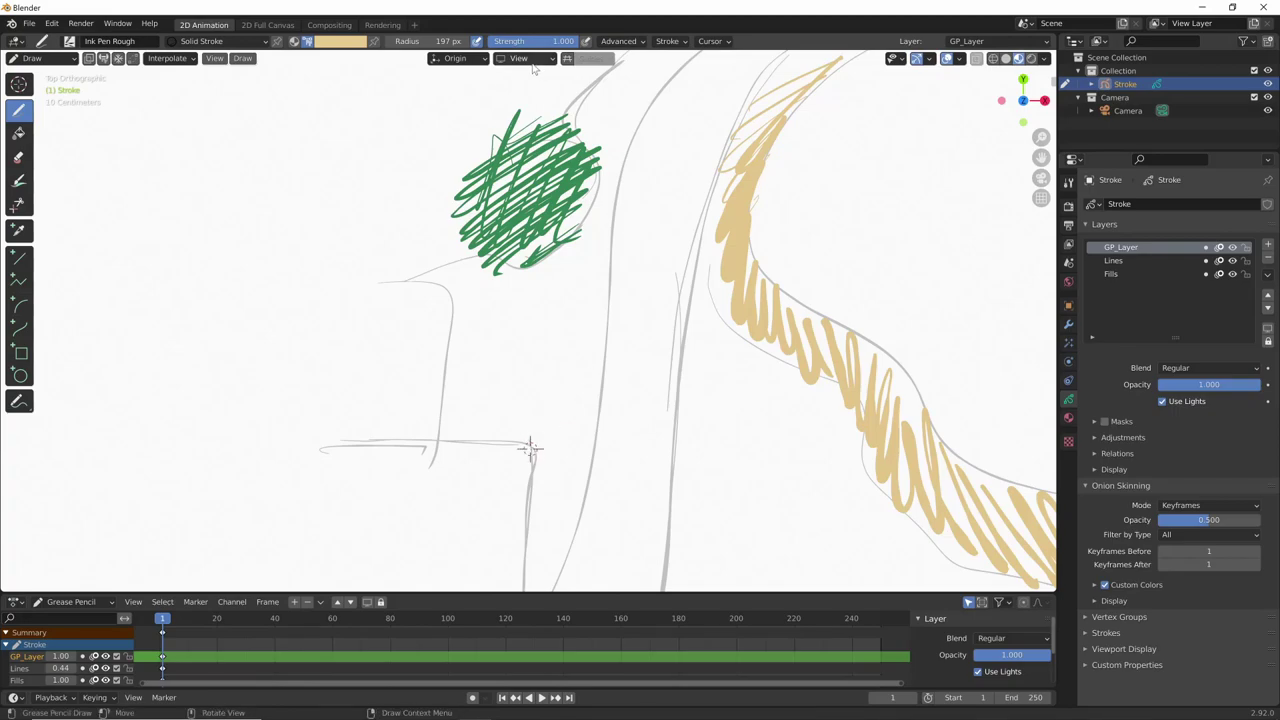
Place new strokes at the 3D cursor and pick dark blue as the brush colour.
left_click(455, 58)
left_click(424, 114)
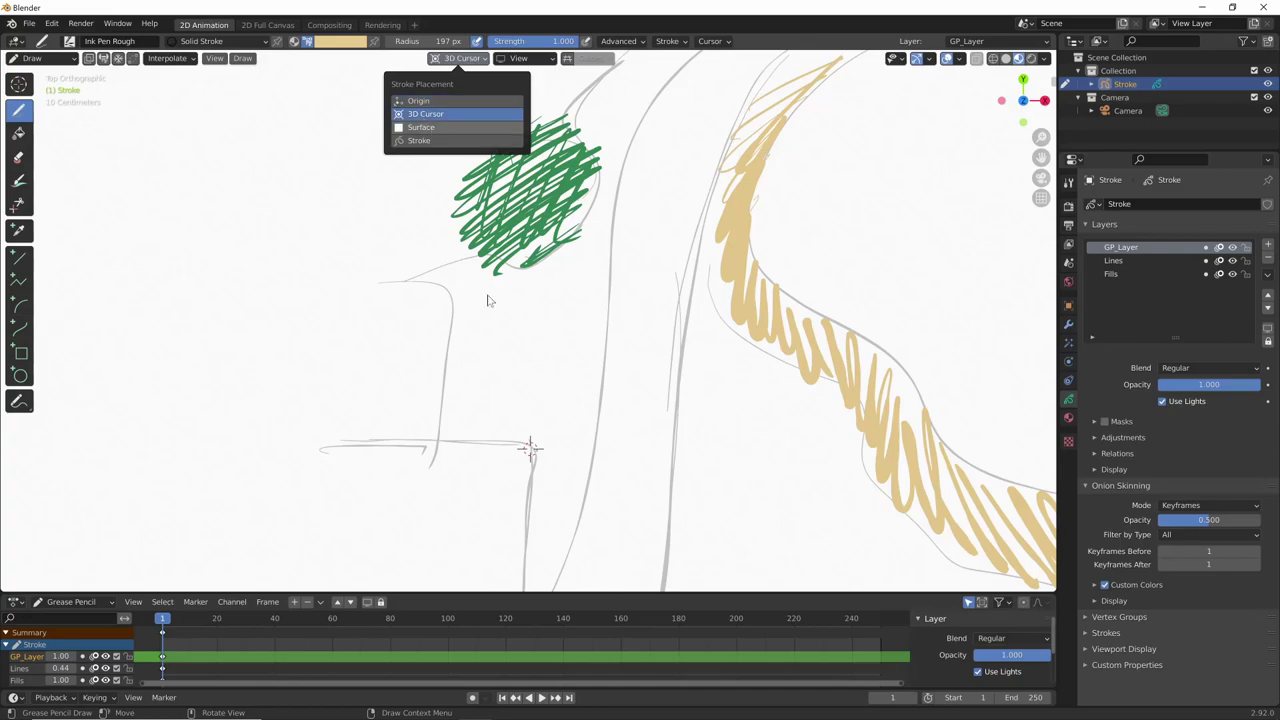
left_click(341, 45)
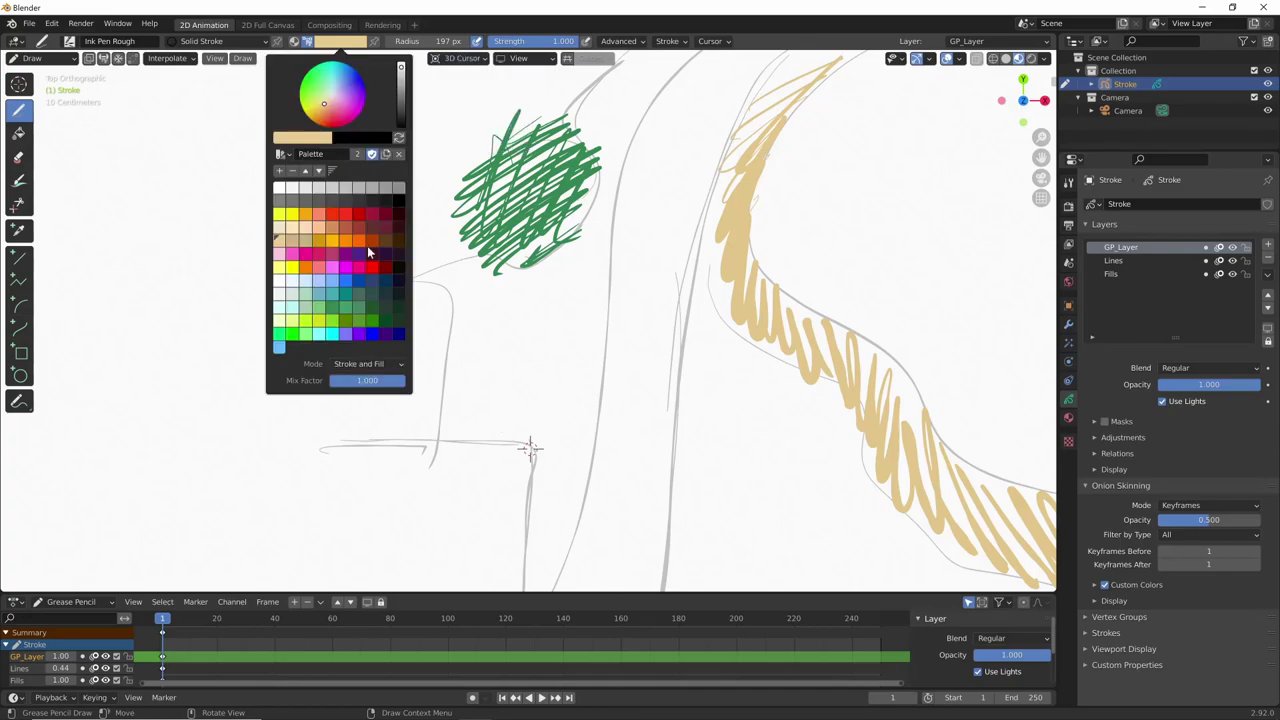
left_click(399, 201)
Draw the bench's vertical blue legs and a horizontal top stroke in perspective.
middle_click_drag(528, 380, 484, 352)
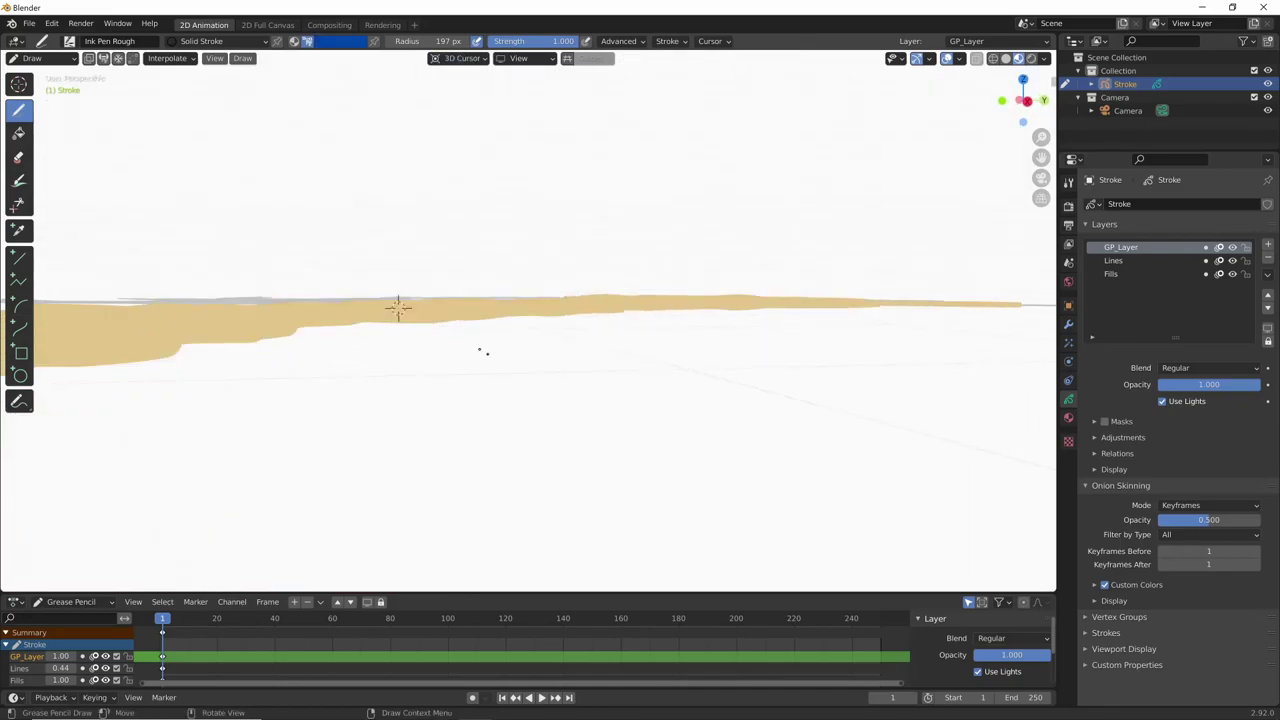
left_click_drag(398, 300, 390, 175)
middle_click_drag(398, 305, 575, 157)
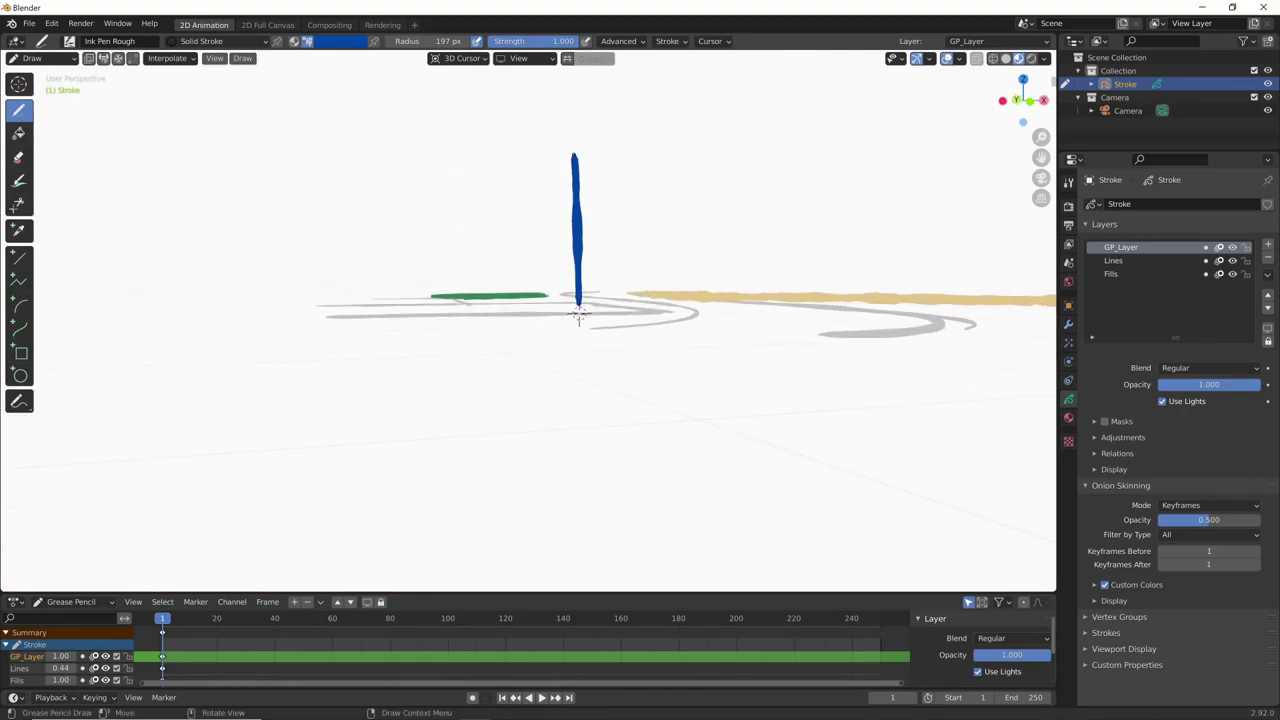
left_click_drag(575, 157, 309, 164)
middle_click_drag(309, 164, 598, 284)
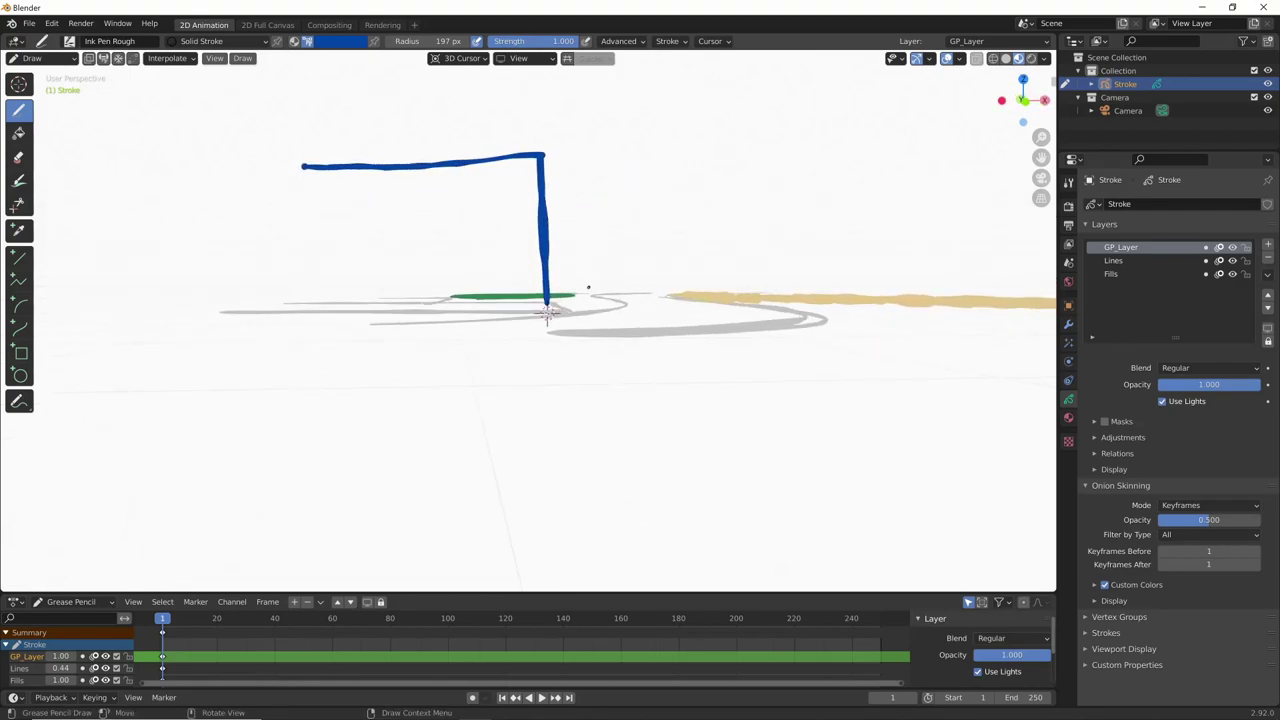
In front view, add a left vertical, horizontal crossbars and a short curved stroke on the left.
middle_click_drag(563, 318, 530, 310)
left_click_drag(322, 181, 322, 312)
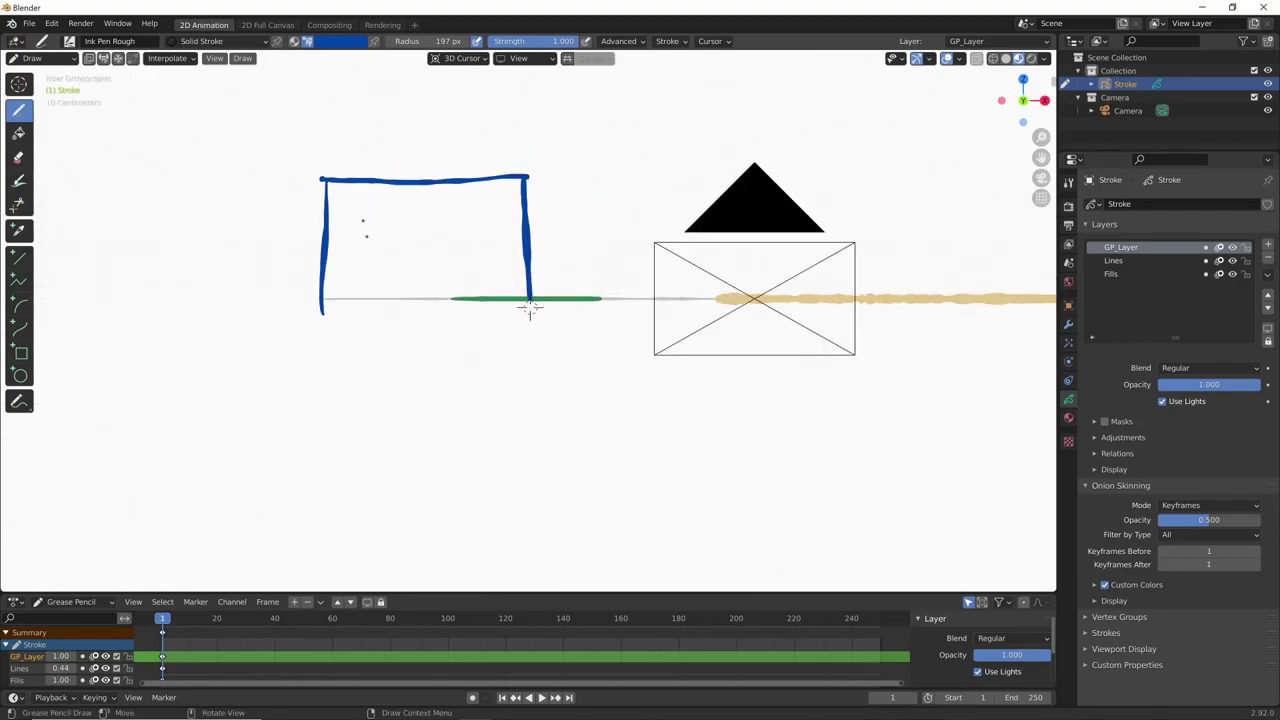
left_click_drag(416, 230, 518, 228)
left_click_drag(306, 248, 466, 247)
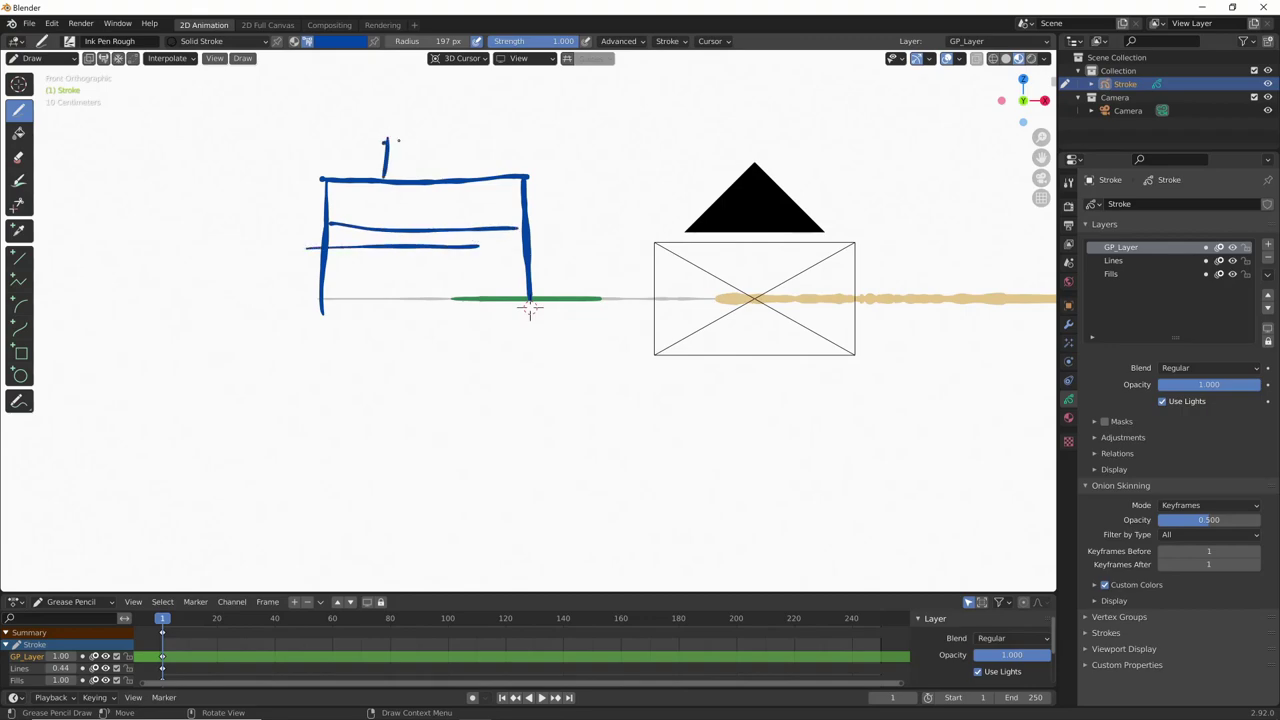
left_click_drag(288, 187, 334, 187)
left_click_drag(326, 196, 303, 282)
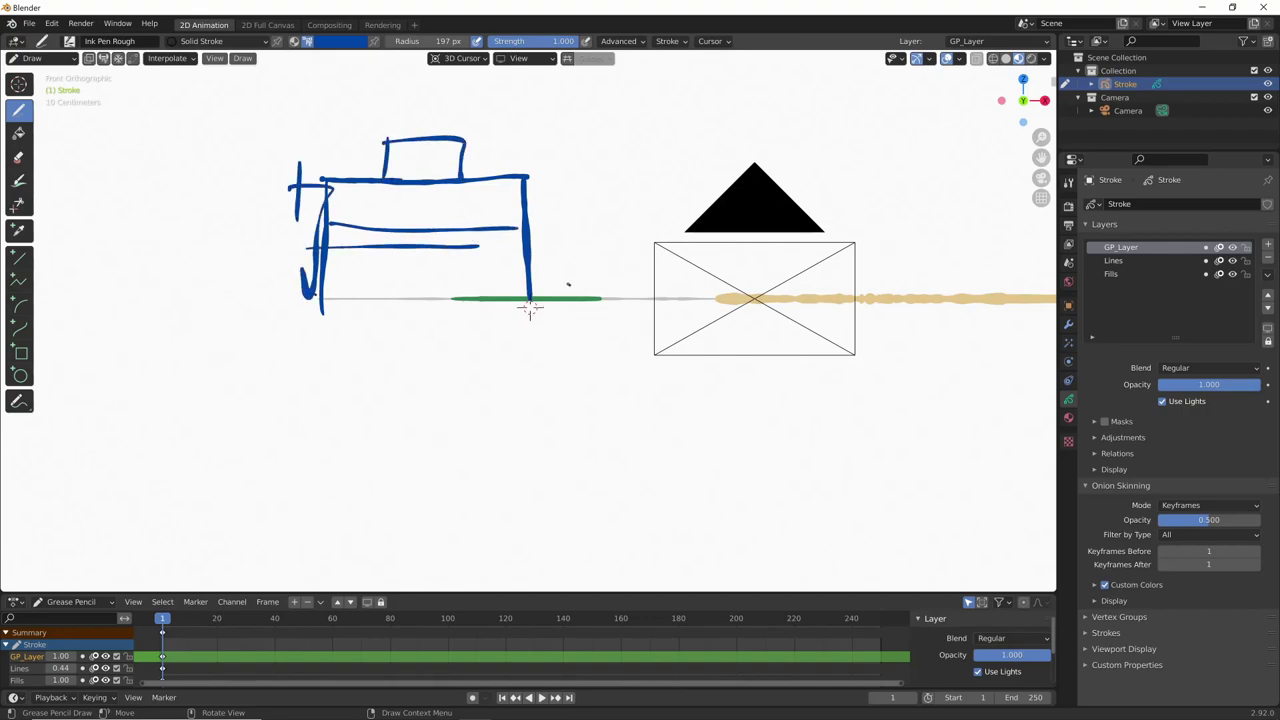
From a side view, add two horizontal seat lines, then orbit into perspective.
mouse_move(530, 307)
middle_mouse_down()
mouse_move(528, 450)
mouse_move(550, 228)
middle_mouse_up()
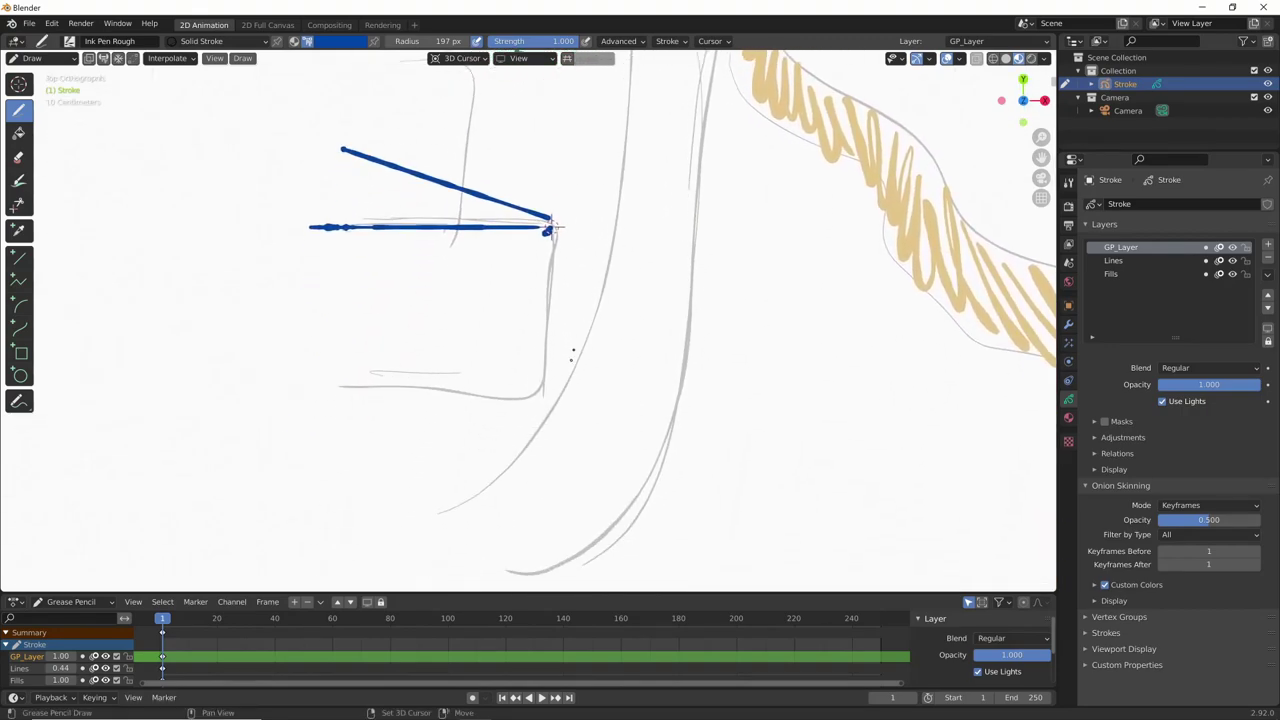
mouse_move(541, 392)
middle_mouse_down()
mouse_move(456, 308)
mouse_move(541, 307)
middle_mouse_up()
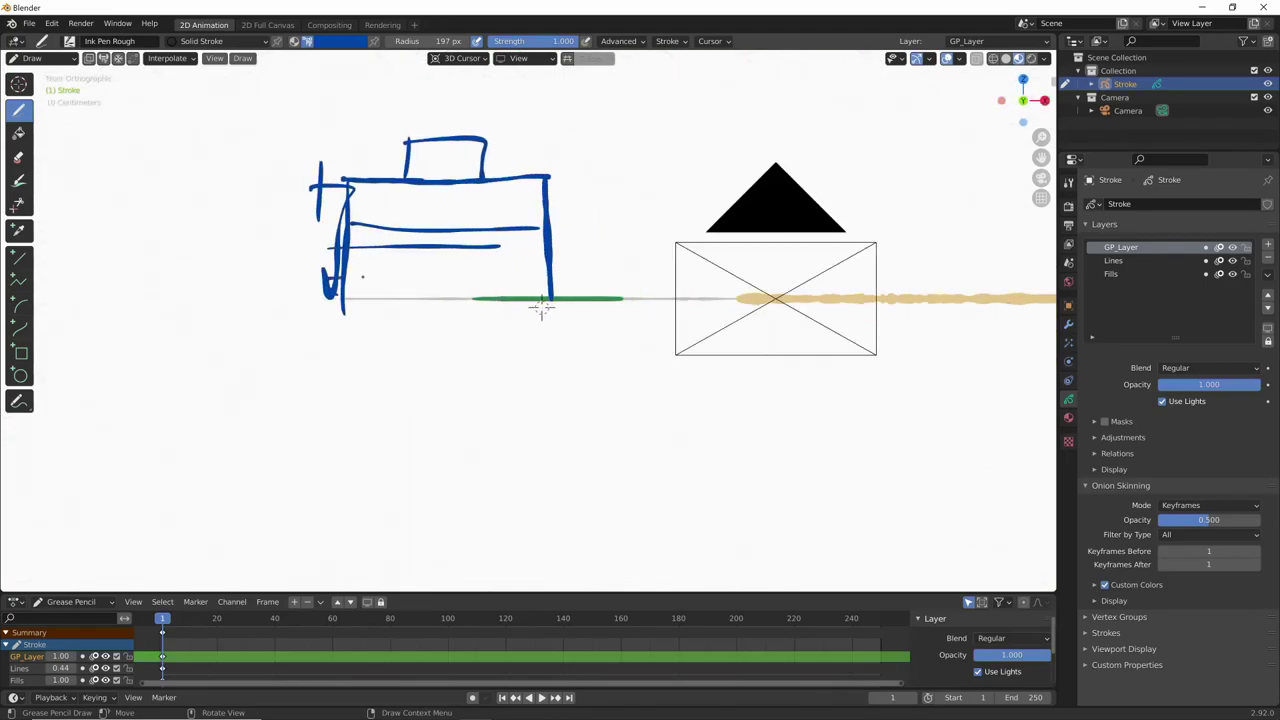
left_click_drag(346, 274, 569, 270)
left_click_drag(346, 265, 400, 264)
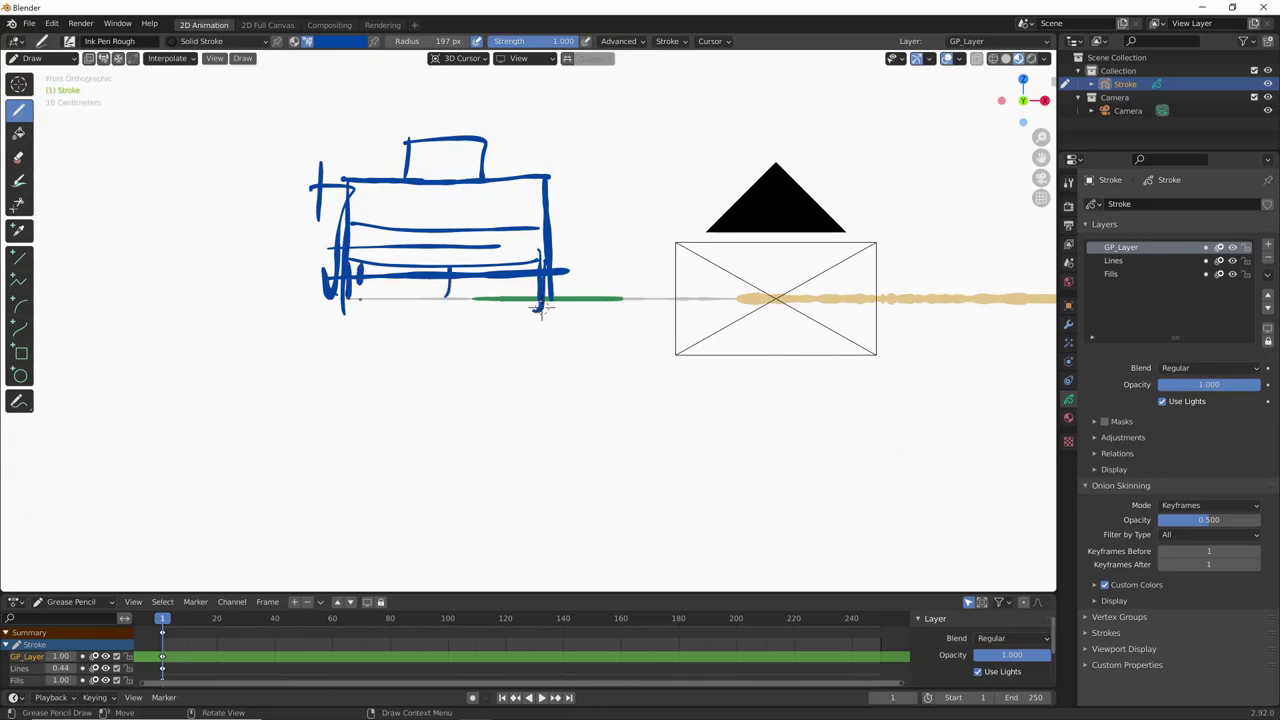
mouse_move(540, 307)
middle_mouse_down()
mouse_move(510, 360)
mouse_move(462, 397)
middle_mouse_up()
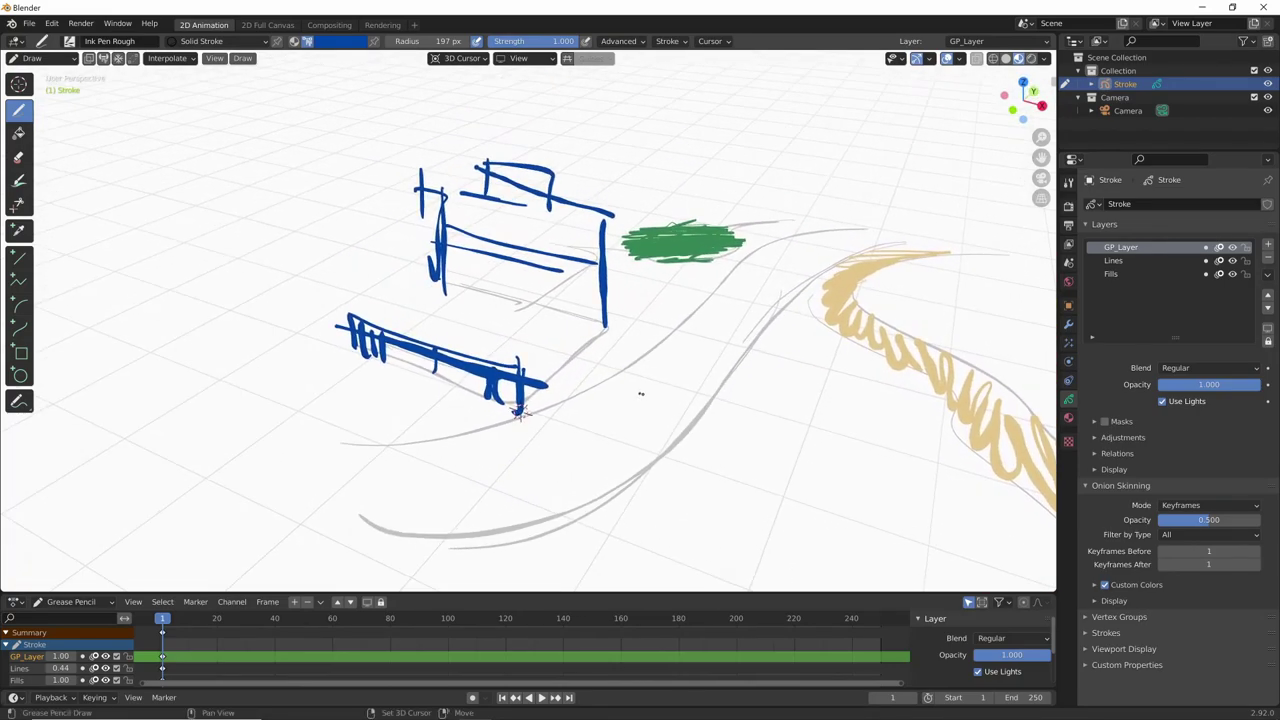
Set Stroke Placement to Stroke and draw the bench seat strokes across the legs.
left_click(462, 58)
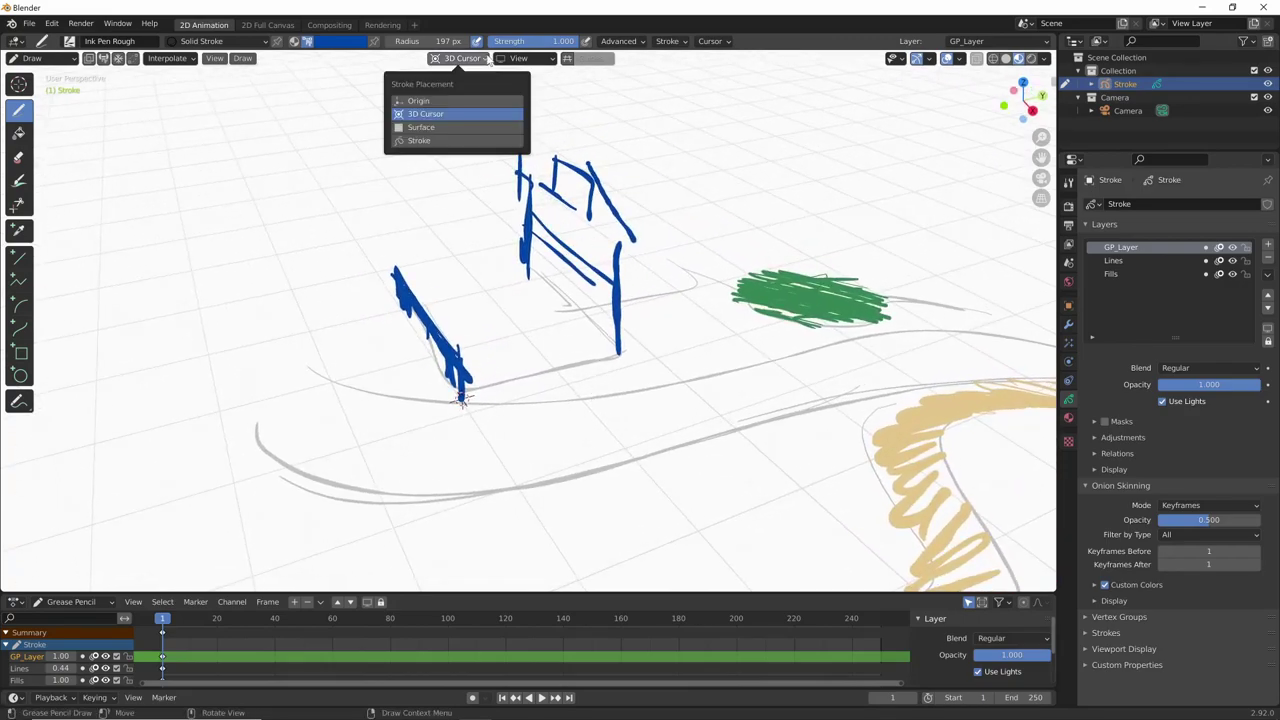
left_click(408, 141)
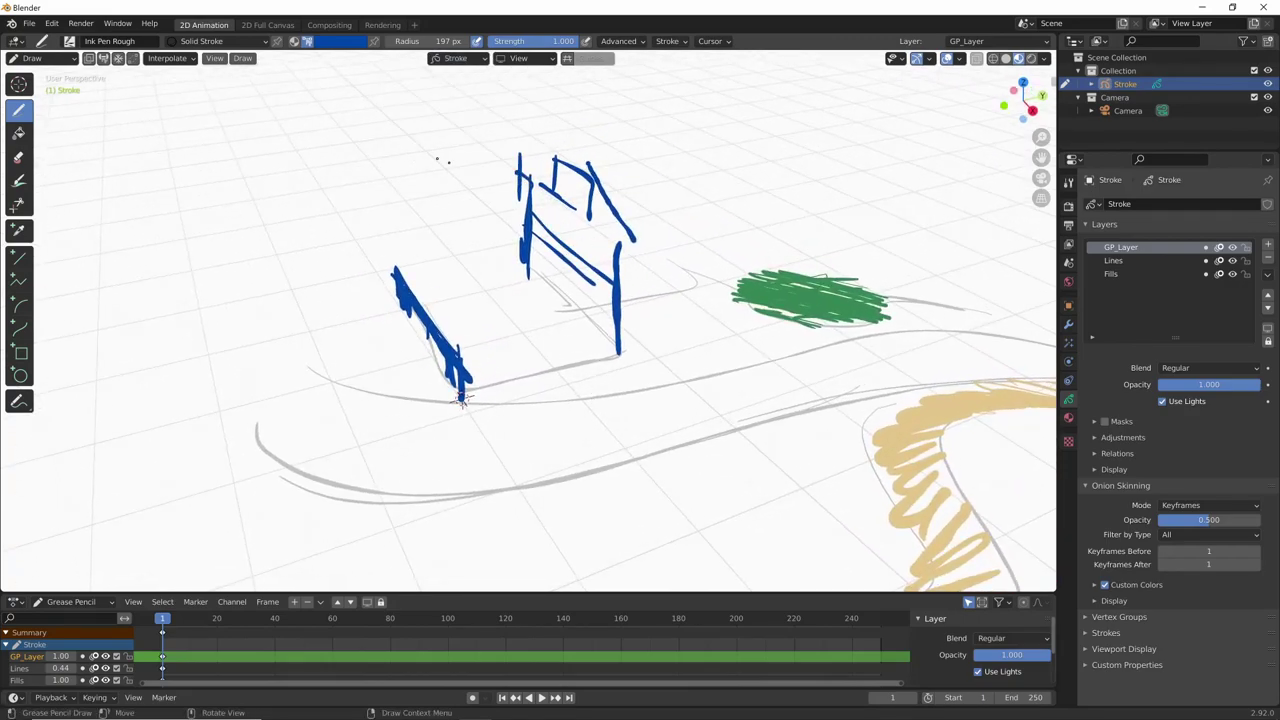
left_click(479, 60)
mouse_move(540, 425)
middle_mouse_down()
mouse_move(536, 445)
mouse_move(475, 328)
middle_mouse_up()
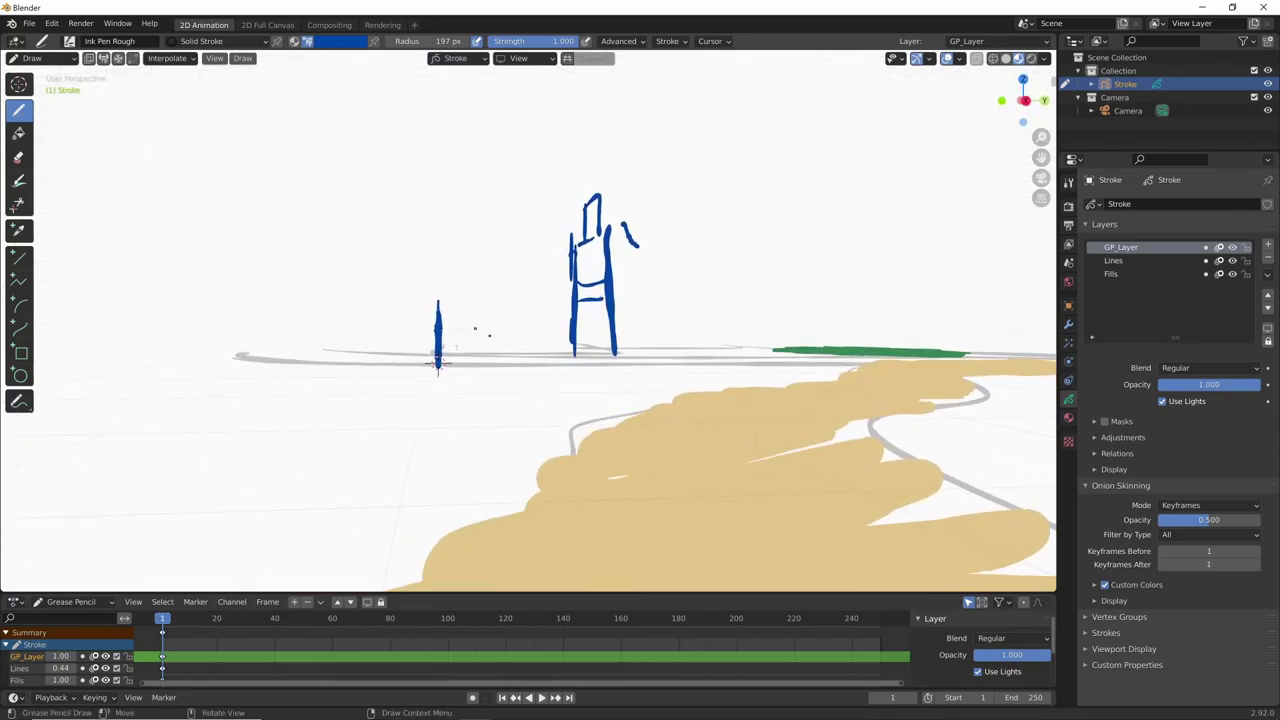
left_click_drag(440, 322, 610, 322)
mouse_move(605, 325)
middle_mouse_down()
mouse_move(563, 377)
mouse_move(644, 412)
mouse_move(500, 350)
mouse_move(440, 355)
middle_mouse_up()
left_click_drag(444, 305, 572, 304)
mouse_move(440, 352)
middle_mouse_down()
mouse_move(666, 371)
mouse_move(726, 414)
mouse_move(677, 426)
mouse_move(455, 372)
mouse_move(440, 340)
mouse_move(436, 355)
middle_mouse_up()
Add a line along the bench base and two diagonal backrest strokes.
left_click(486, 60)
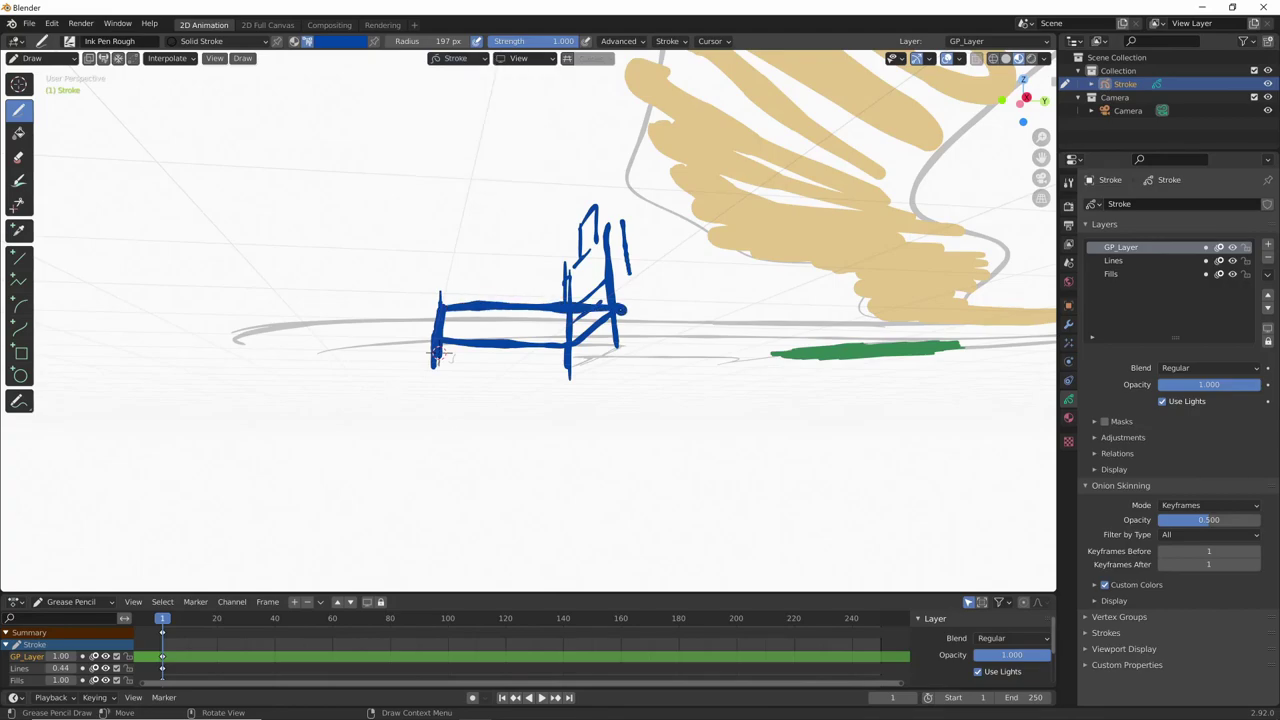
mouse_move(437, 355)
middle_mouse_down()
mouse_move(756, 418)
mouse_move(576, 403)
middle_mouse_up()
left_click_drag(395, 398, 600, 380)
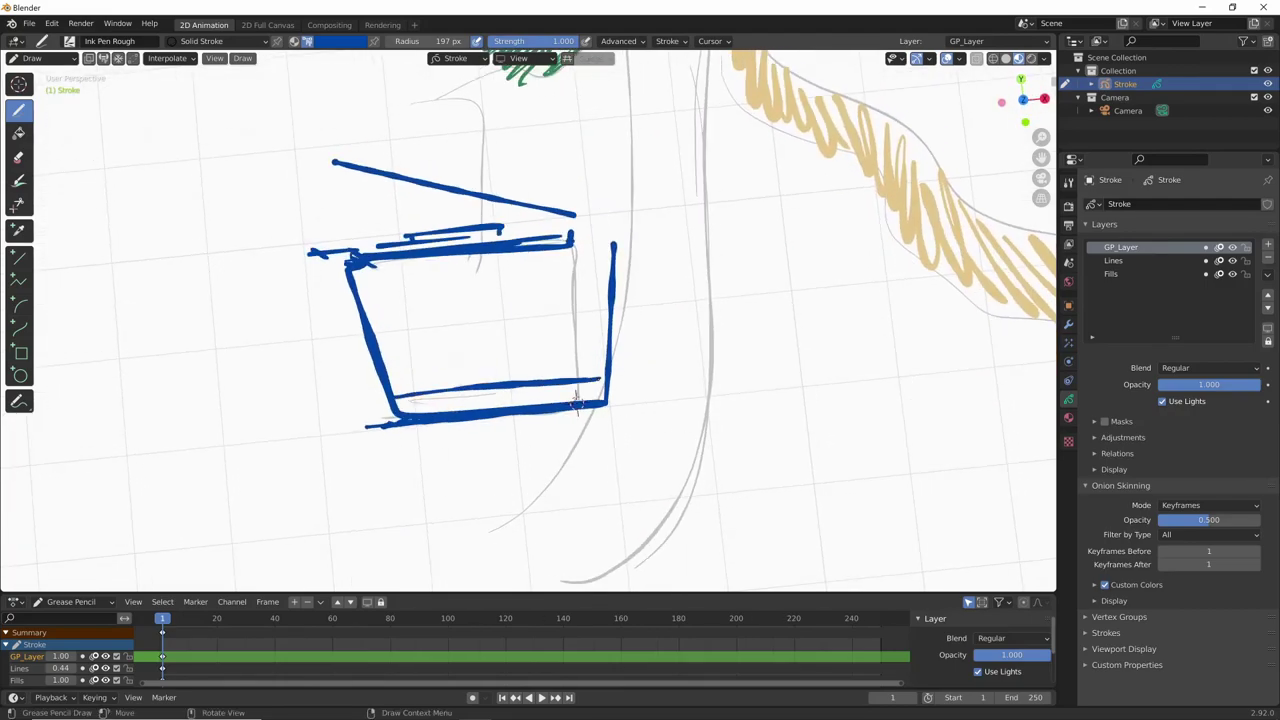
mouse_move(576, 403)
middle_mouse_down()
mouse_move(694, 326)
mouse_move(758, 258)
mouse_move(682, 266)
middle_mouse_up()
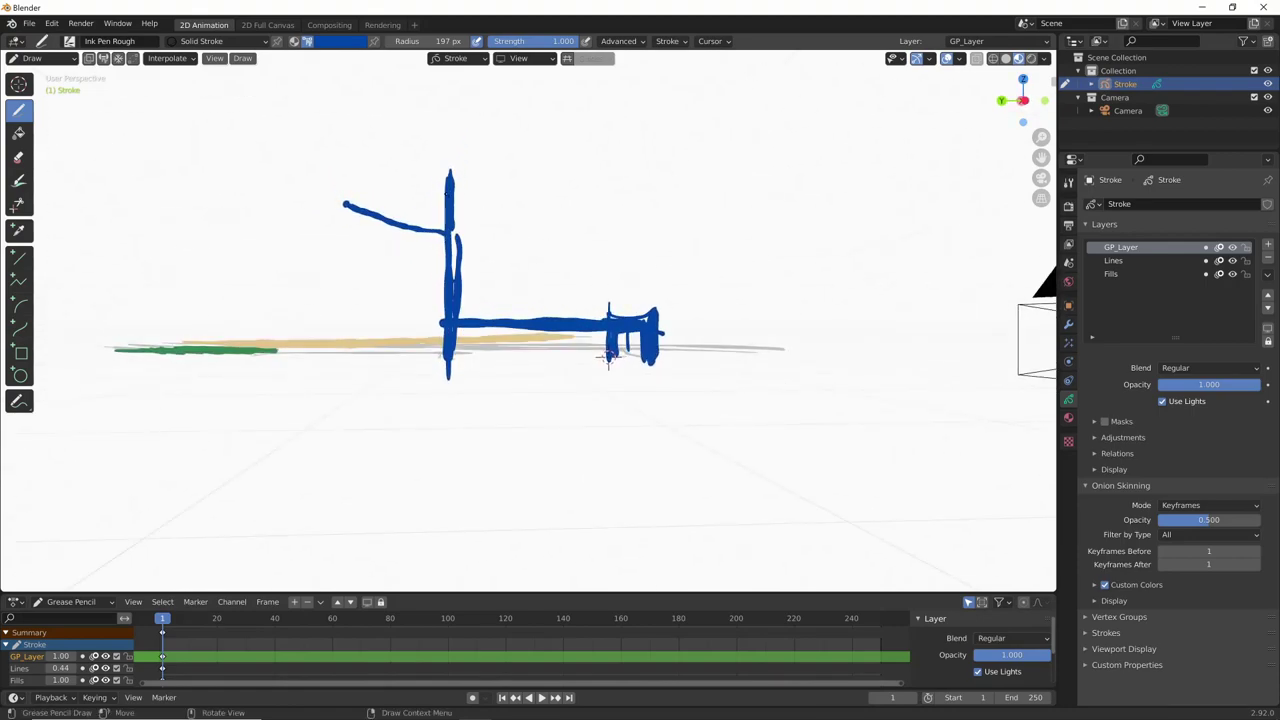
left_click_drag(454, 195, 668, 262)
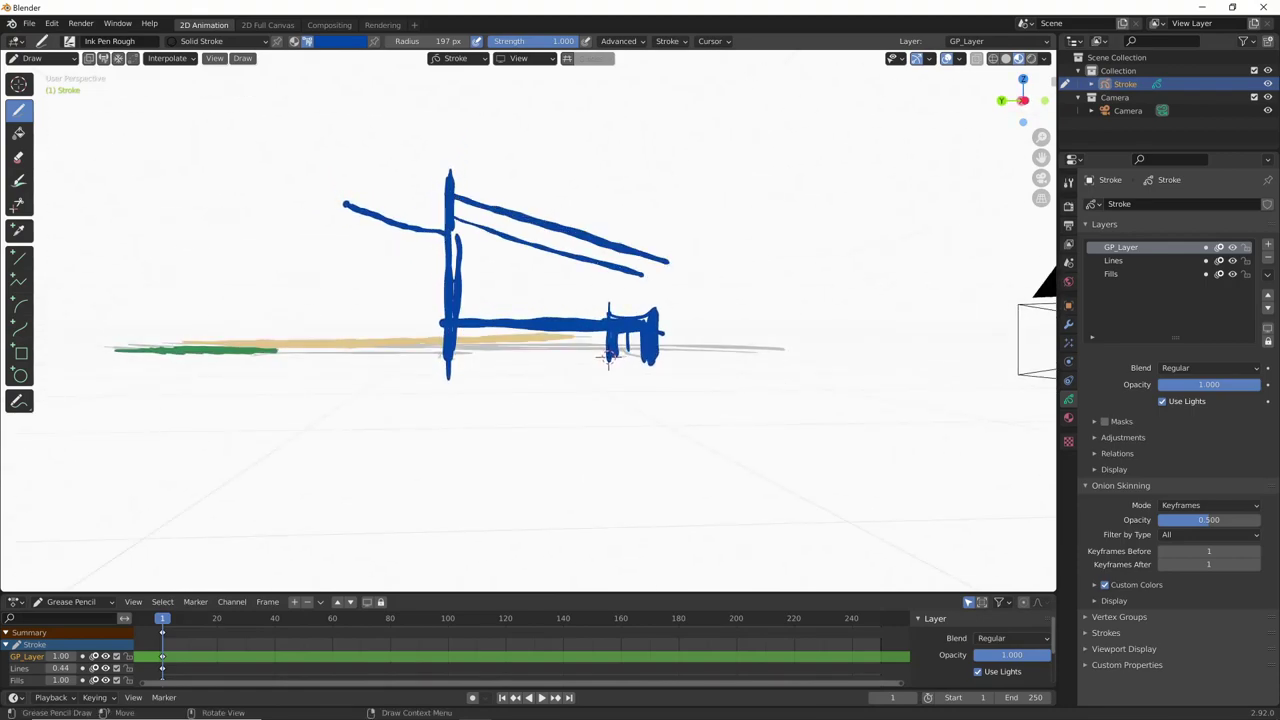
left_click_drag(460, 242, 645, 300)
mouse_move(645, 300)
middle_mouse_down()
mouse_move(550, 413)
mouse_move(596, 361)
mouse_move(617, 376)
mouse_move(271, 363)
mouse_move(180, 395)
mouse_move(612, 387)
mouse_move(538, 433)
mouse_move(437, 397)
mouse_move(447, 429)
mouse_move(460, 381)
middle_mouse_up()
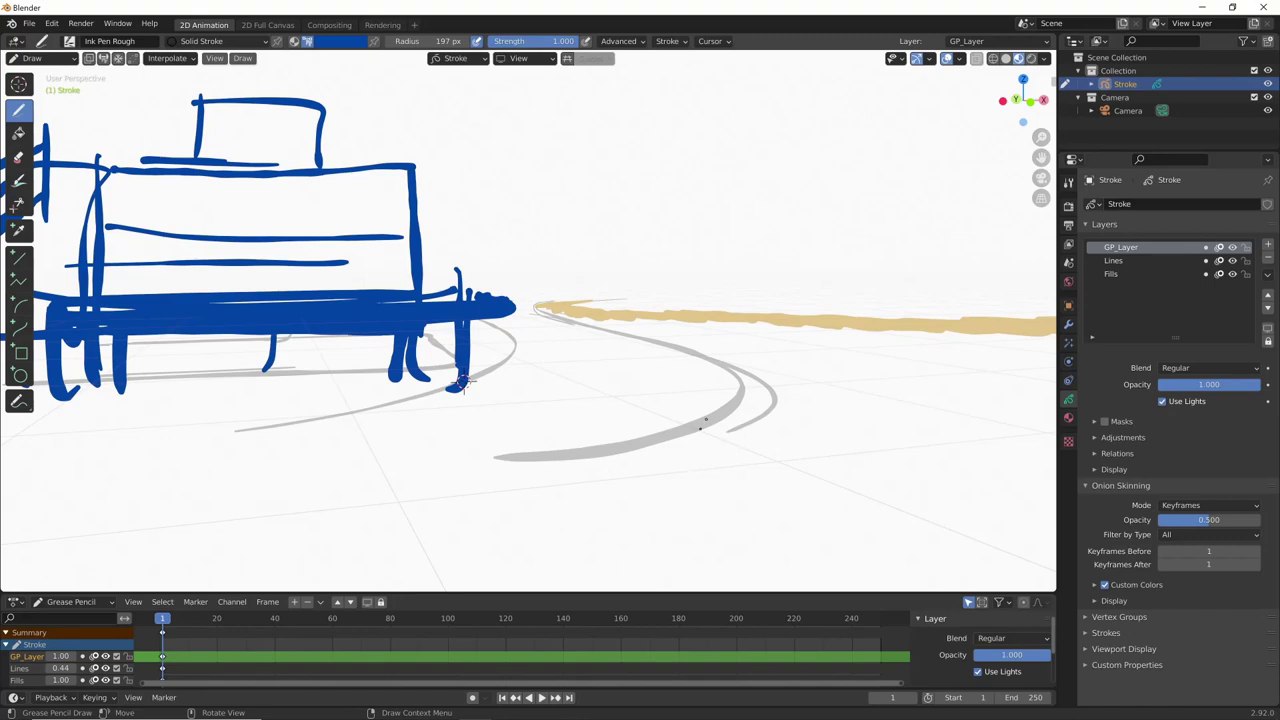
middle_click_drag(461, 381, 543, 362)
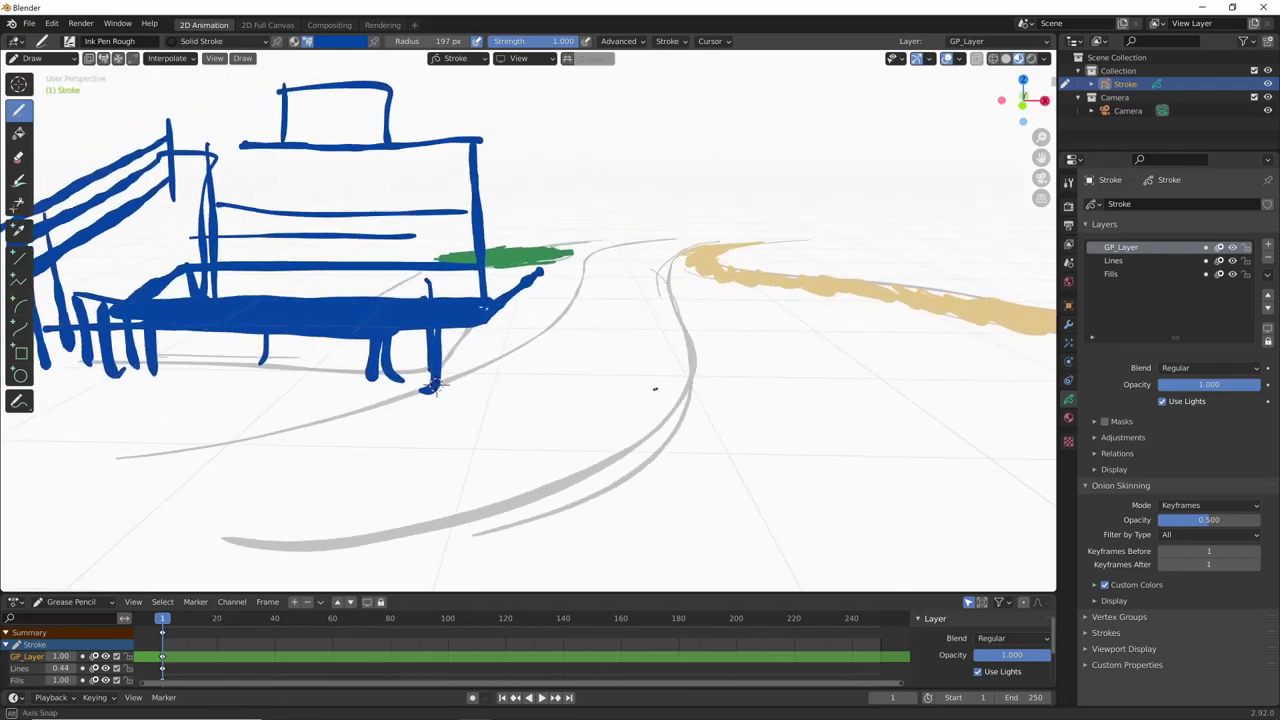
middle_click_drag(431, 368, 843, 433)
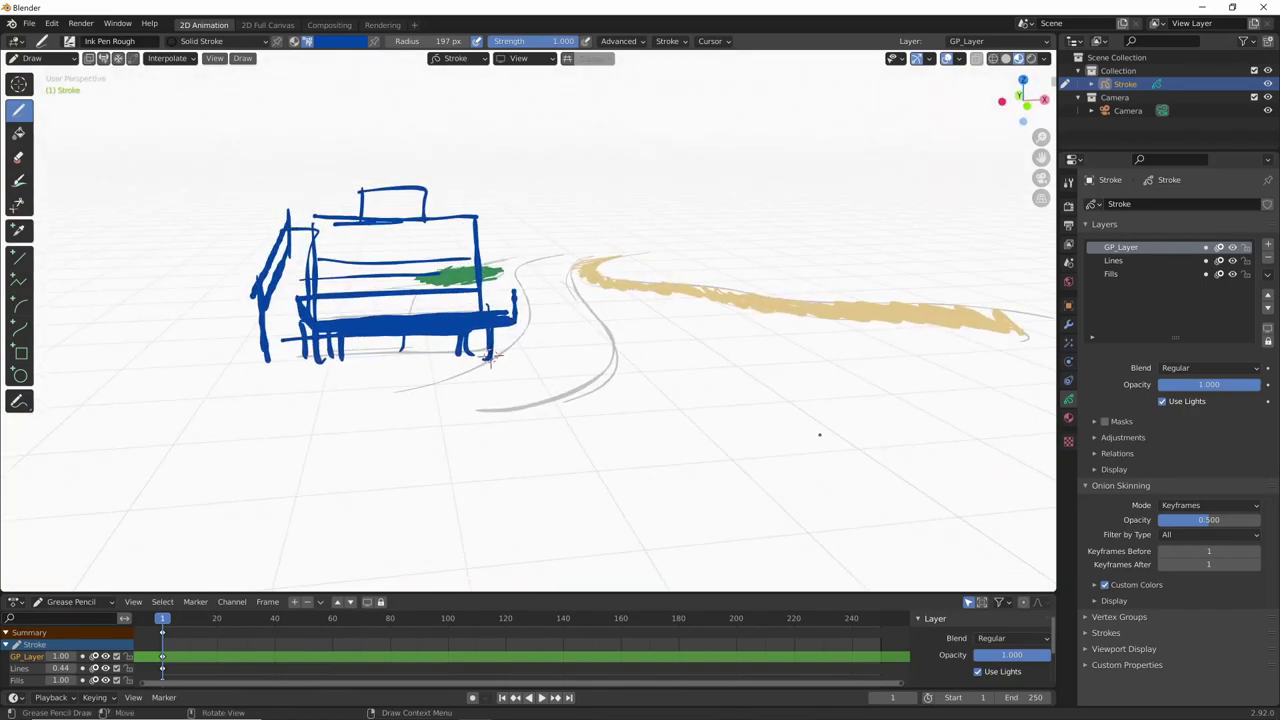
mouse_move(819, 434)
middle_mouse_down()
mouse_move(634, 417)
mouse_move(583, 449)
mouse_move(624, 434)
middle_mouse_up()
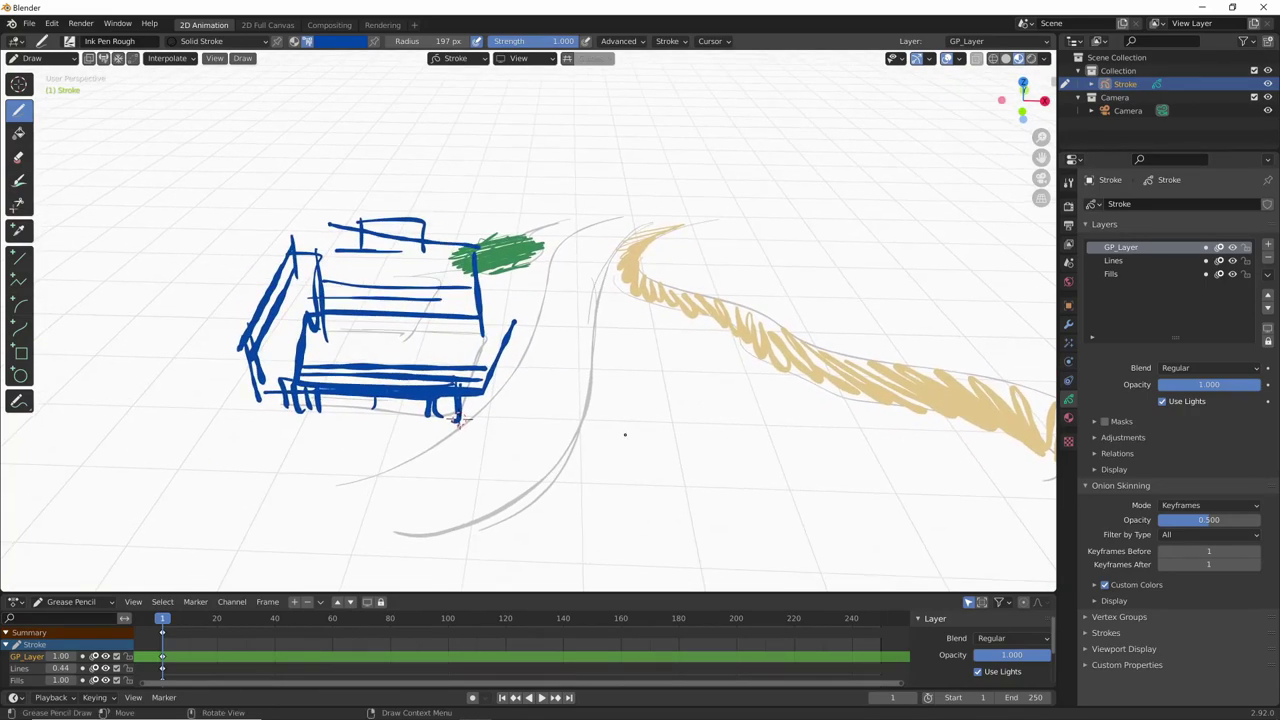
Add a new blank Grease Pencil object and get ready to draw on it.
key("shift+a")
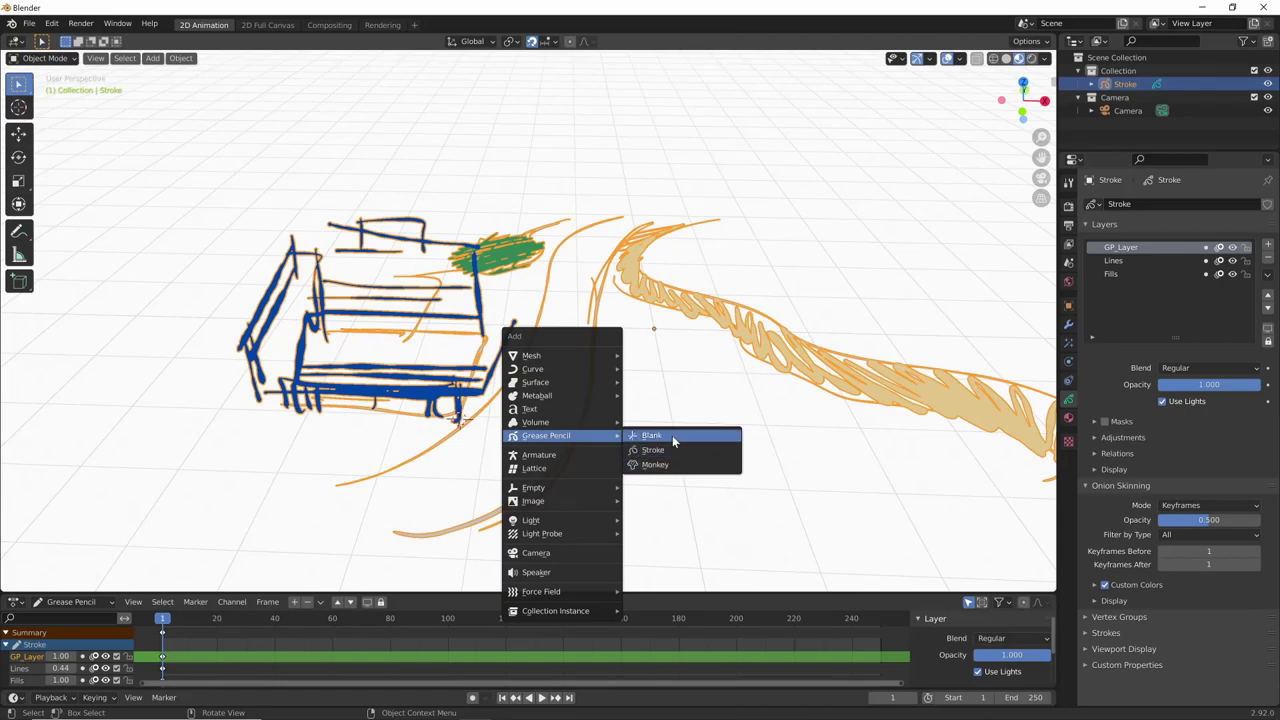
left_click(672, 435)
mouse_move(600, 493)
middle_mouse_down()
mouse_move(500, 409)
mouse_move(611, 409)
middle_mouse_up()
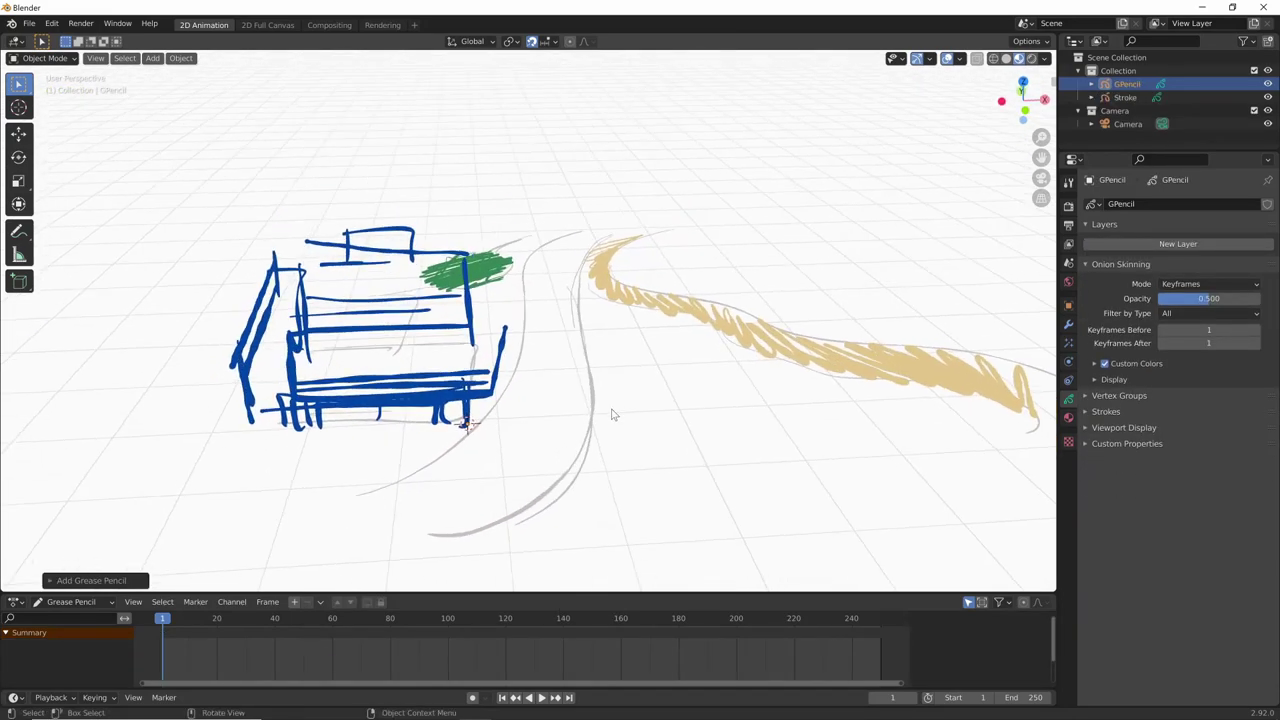
key("ctrl+Tab")
Pick red from the stroke colour palette and zoom into the top view.
left_click(607, 328)
left_click(340, 41)
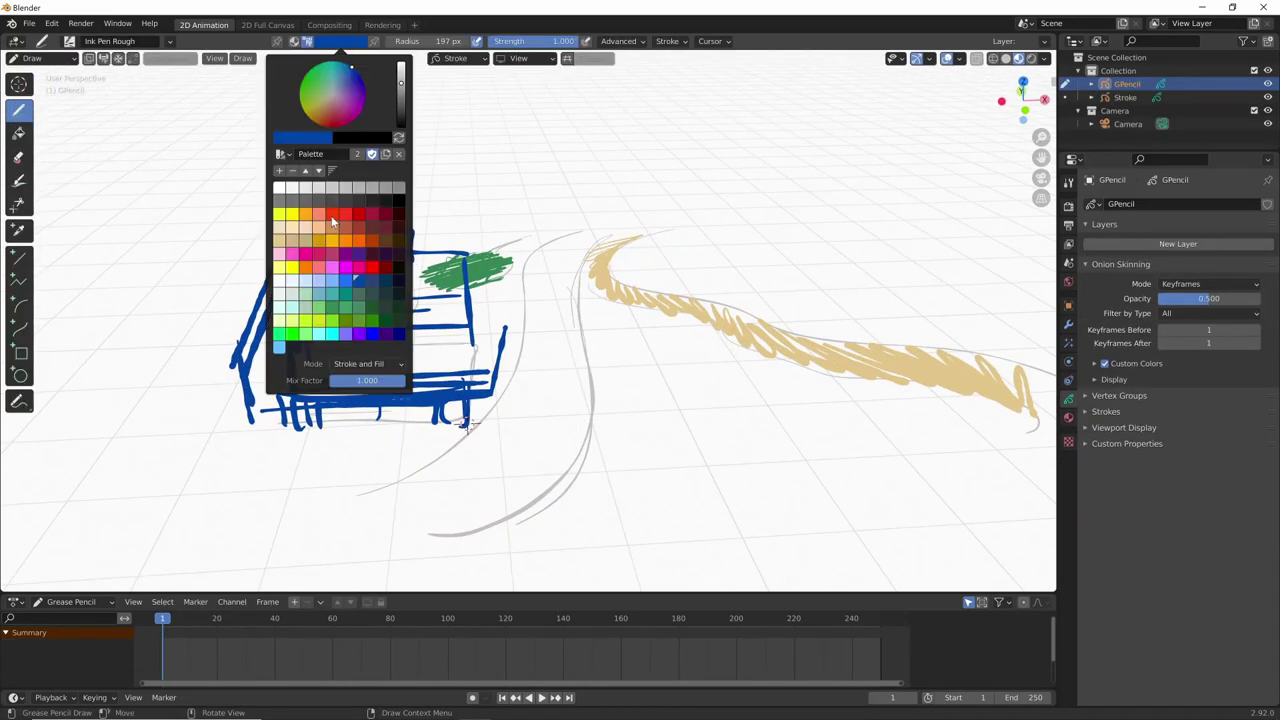
middle_click_drag(465, 423, 418, 590)
key("KP_7")
scroll(455, 434, "up", 3)
scroll(450, 438, "up", 2)
Set Stroke Placement to 3D Cursor, draw a small red mark on the road, and leave Draw mode.
left_click(479, 60)
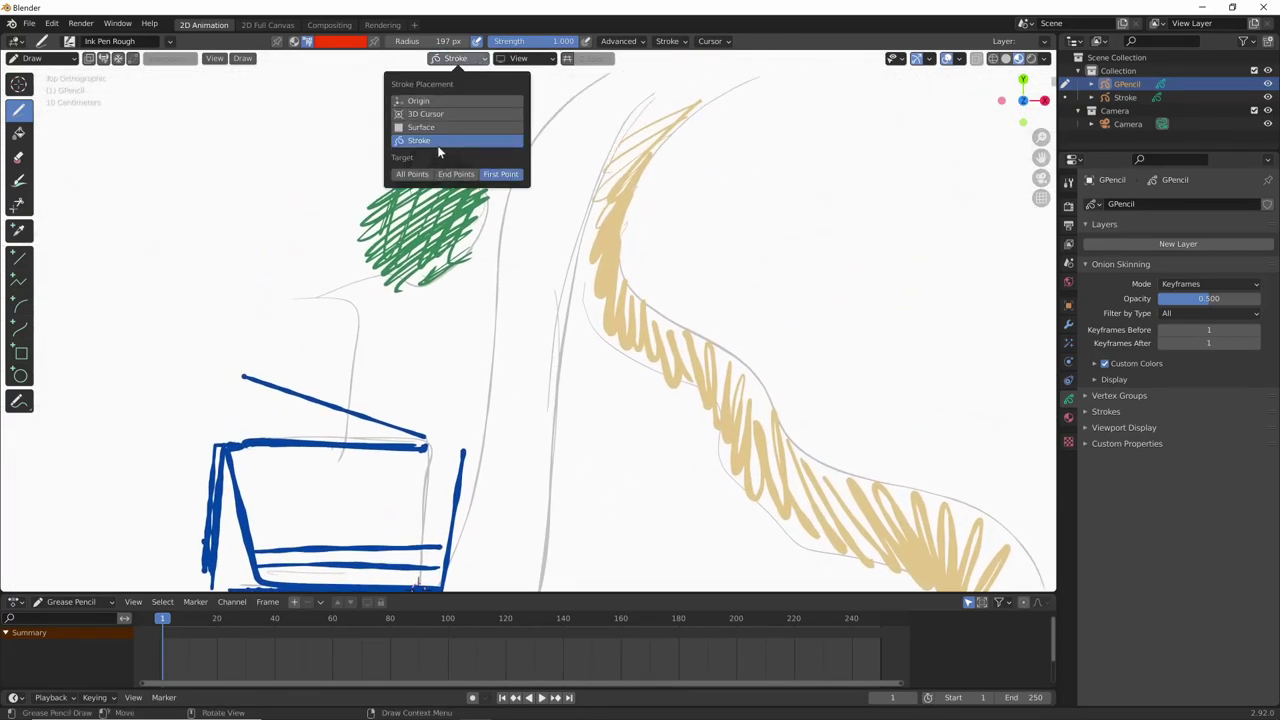
left_click(425, 113)
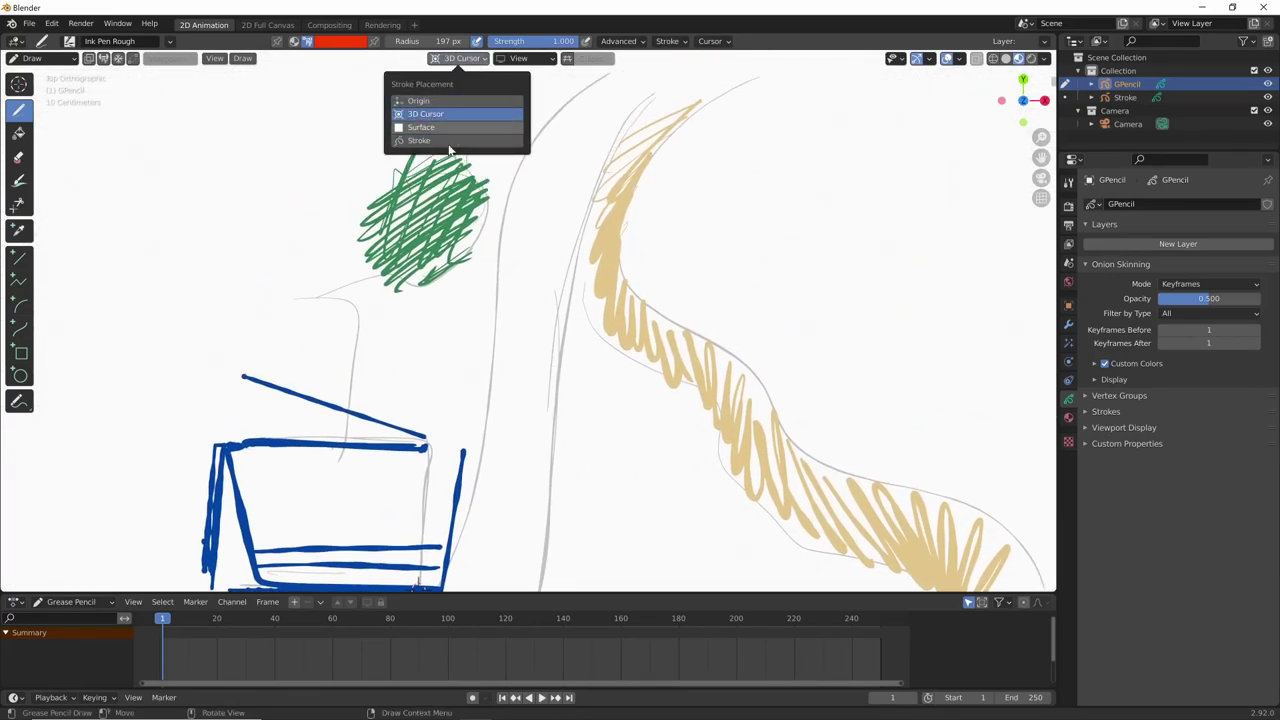
right_click(555, 191, "shift")
left_click_drag(548, 176, 560, 210)
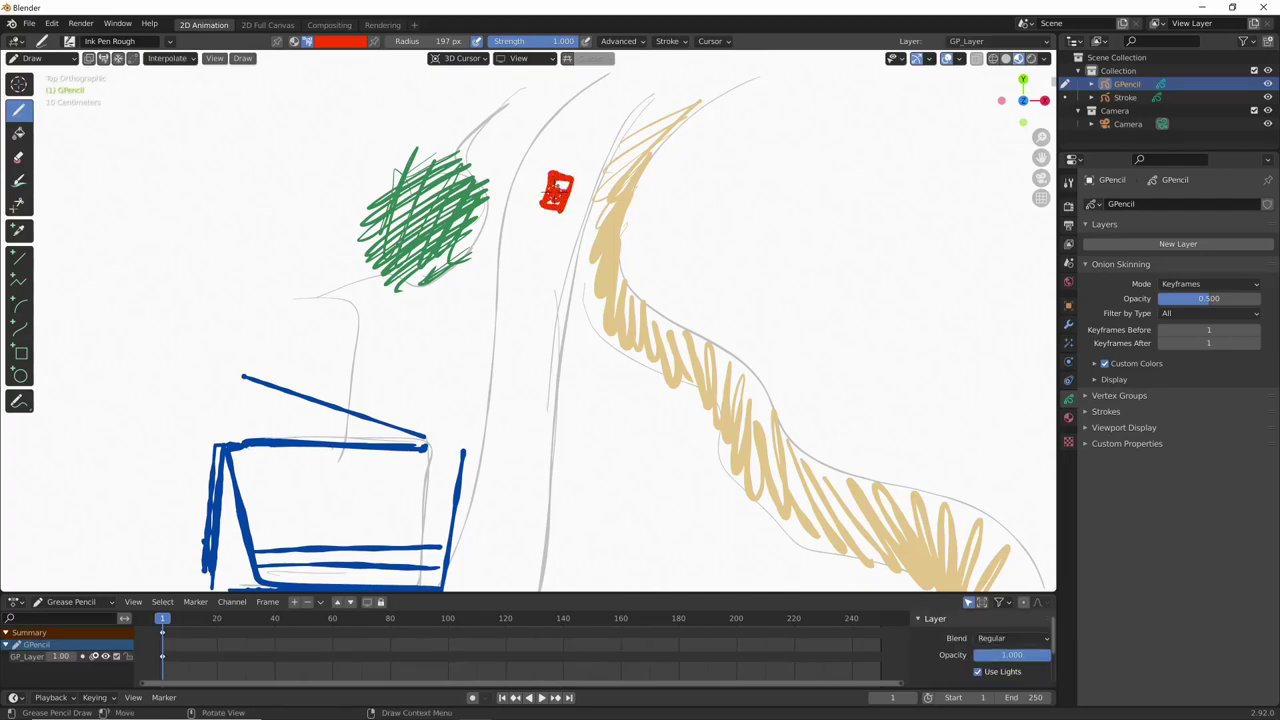
mouse_move(558, 205)
middle_mouse_down()
mouse_move(955, 389)
mouse_move(680, 471)
middle_mouse_up()
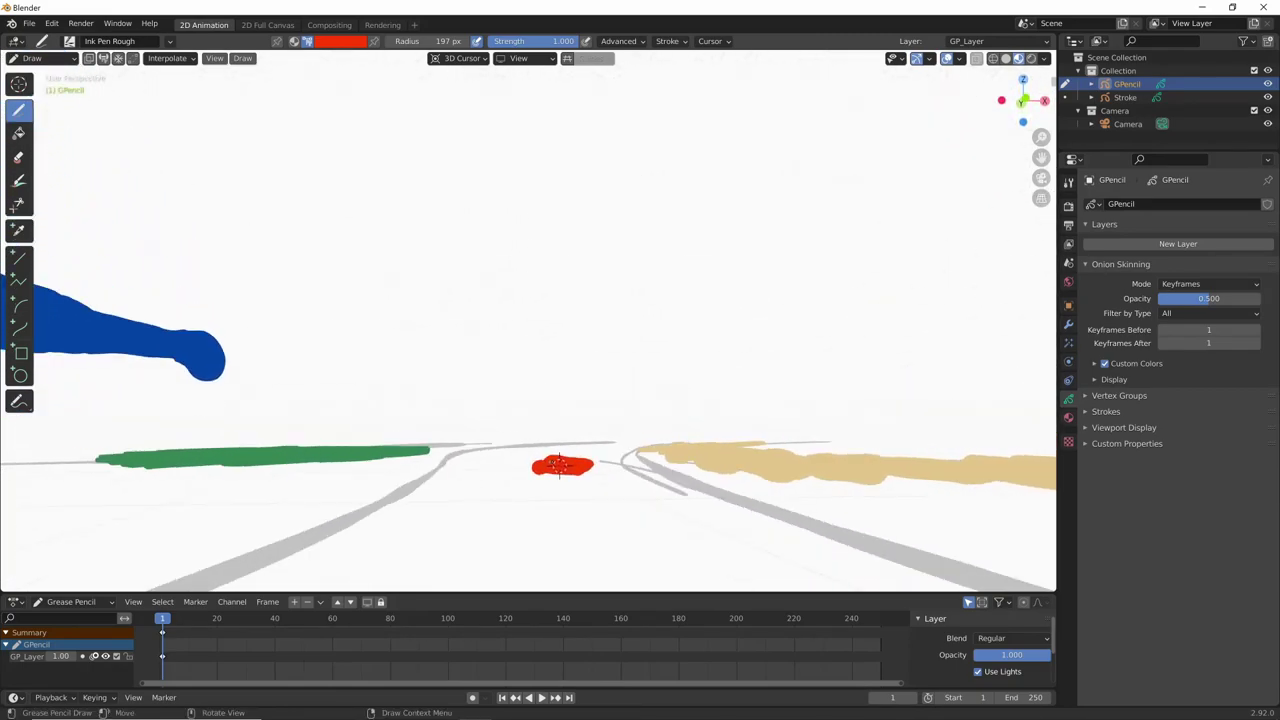
mouse_move(561, 465)
middle_mouse_down()
mouse_move(541, 409)
mouse_move(681, 435)
mouse_move(575, 510)
mouse_move(674, 408)
middle_mouse_up()
key("ctrl+Tab")
Move the red object lower and frame all the drawings from above.
mouse_move(668, 328)
middle_mouse_down()
mouse_move(626, 443)
mouse_move(650, 345)
middle_mouse_up()
key("g")
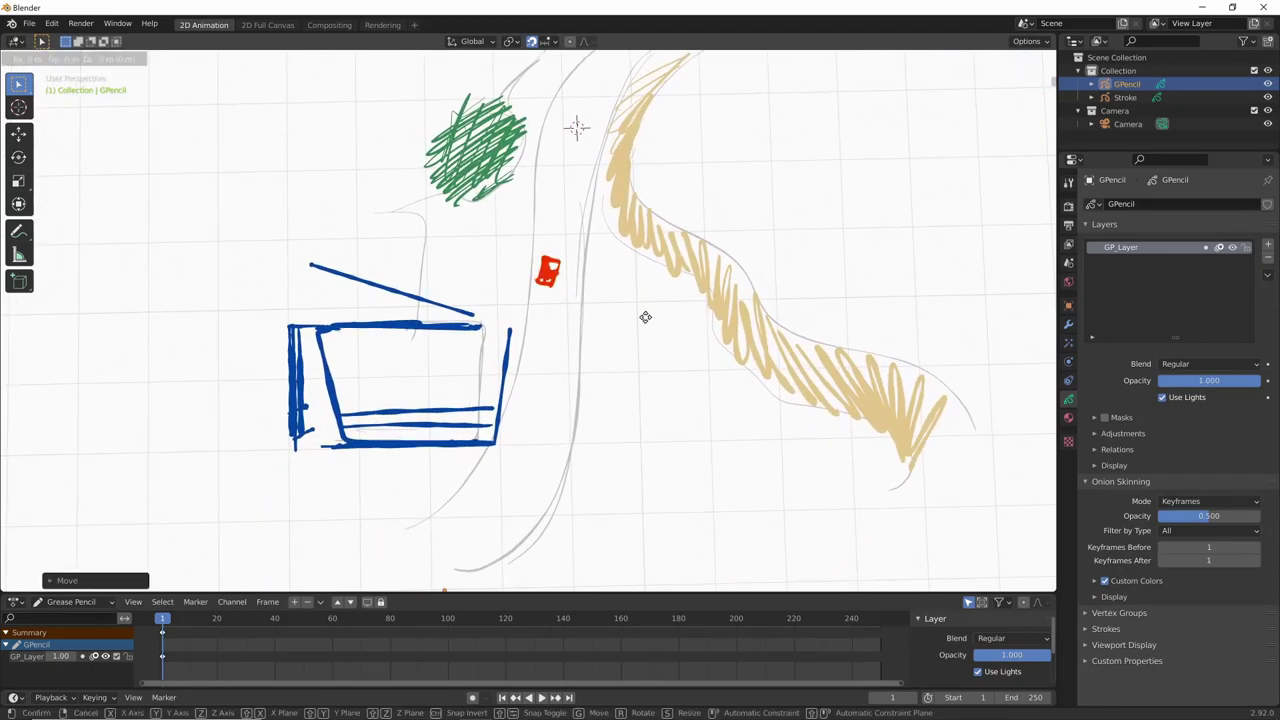
left_click(617, 471)
mouse_move(617, 471)
middle_mouse_down()
mouse_move(551, 357)
mouse_move(578, 364)
middle_mouse_up()
scroll(600, 364, "up", 2)
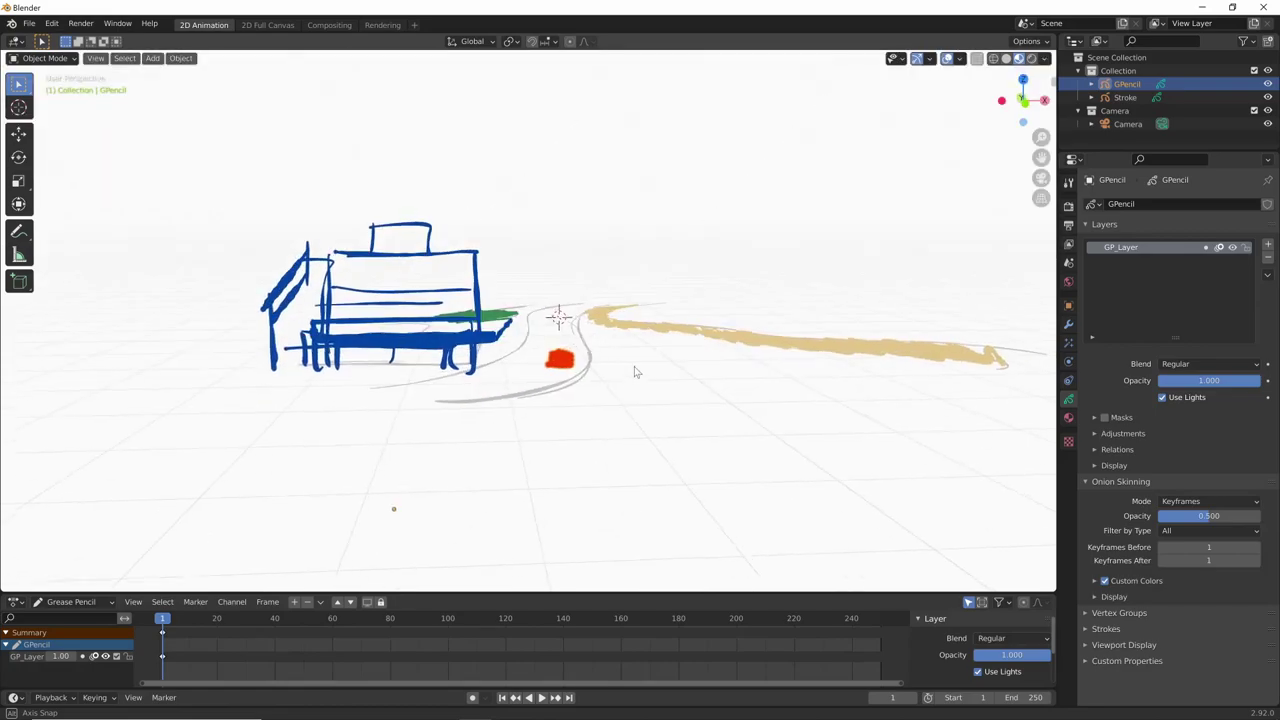
scroll(634, 366, "up", 3)
scroll(660, 340, "up", 3)
scroll(737, 330, "up", 2)
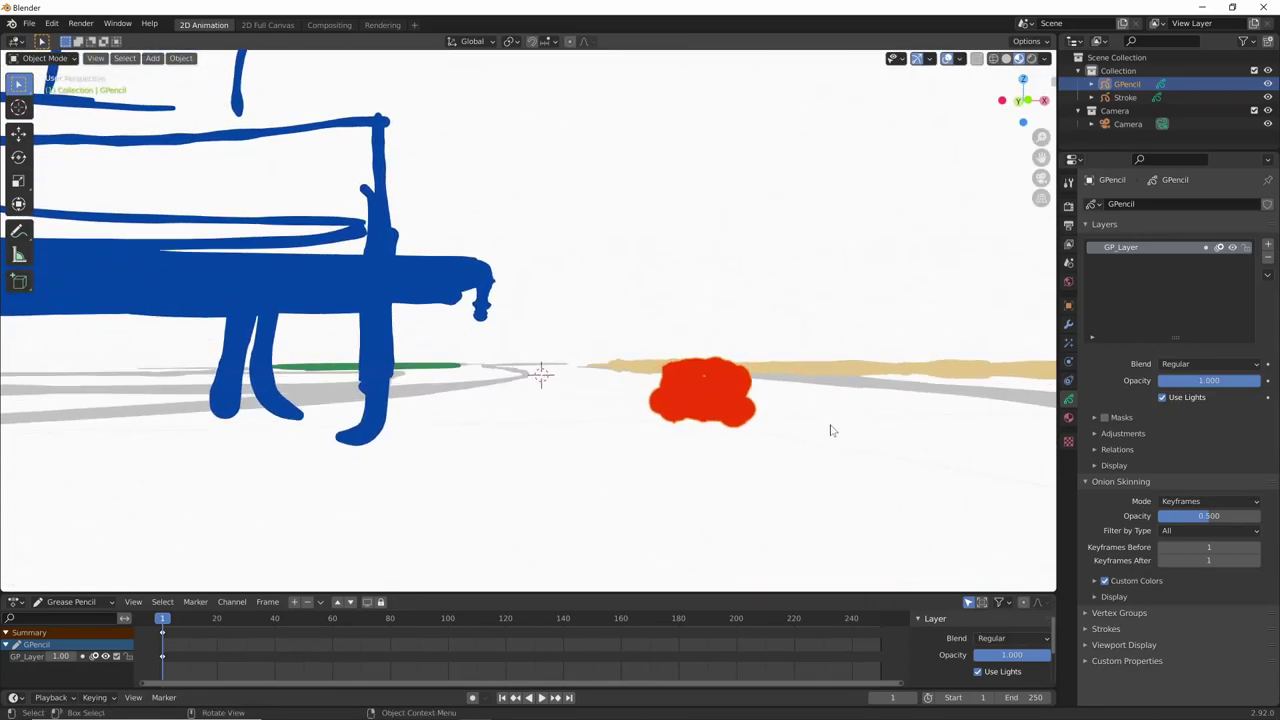
mouse_move(797, 363)
middle_mouse_down()
mouse_move(777, 391)
mouse_move(775, 430)
middle_mouse_up()
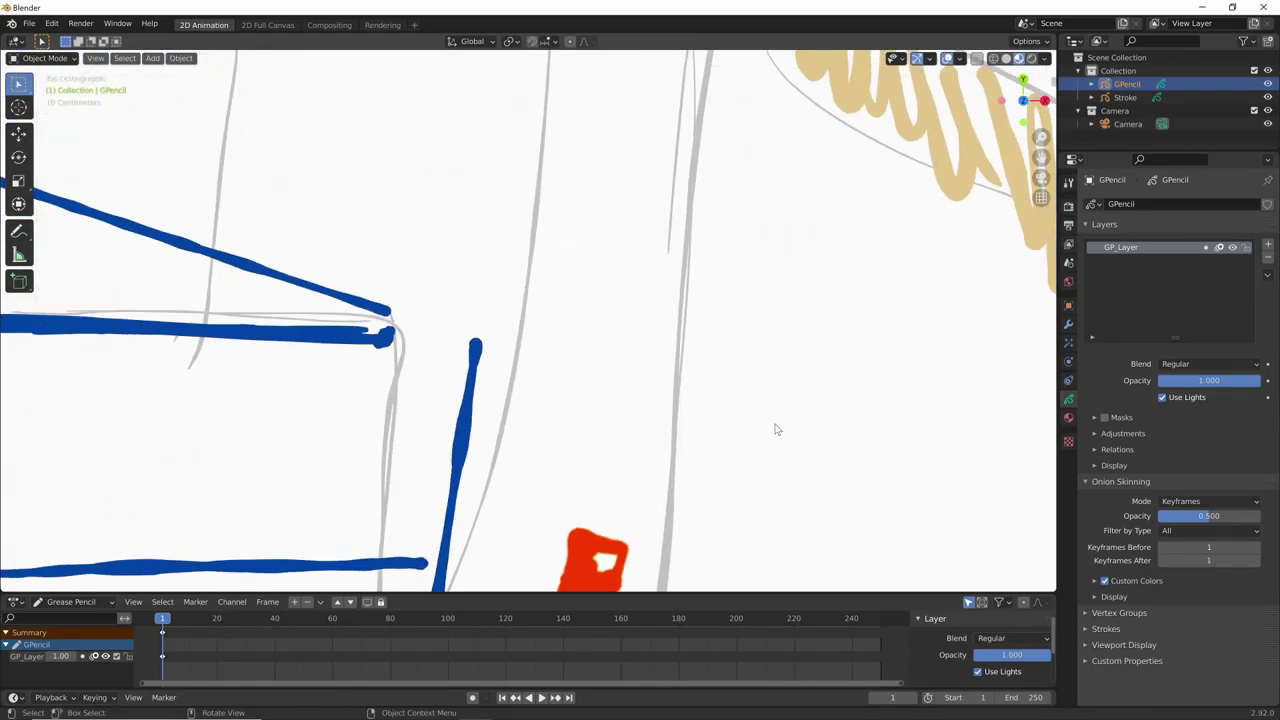
scroll(651, 443, "down", 5)
middle_click_drag(651, 443, 594, 477, "shift")
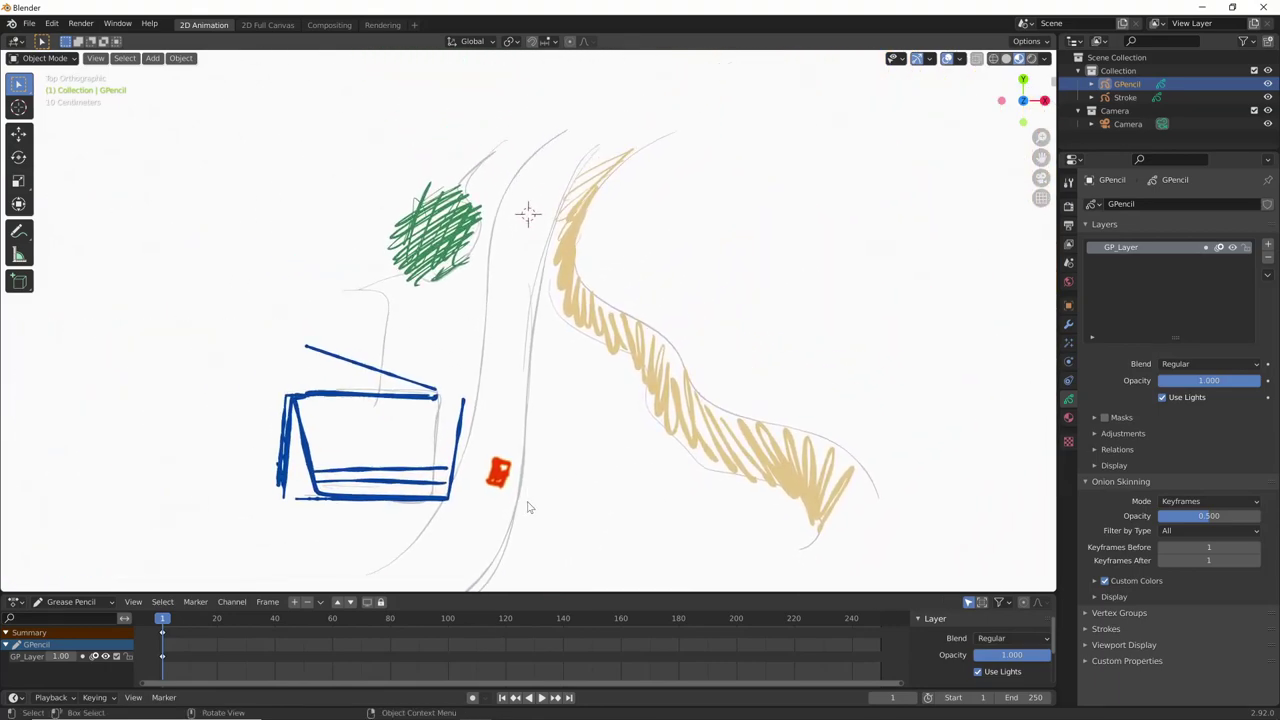
Move the red object to the top of the road and insert a keyframe.
key("g")
left_click(569, 237)
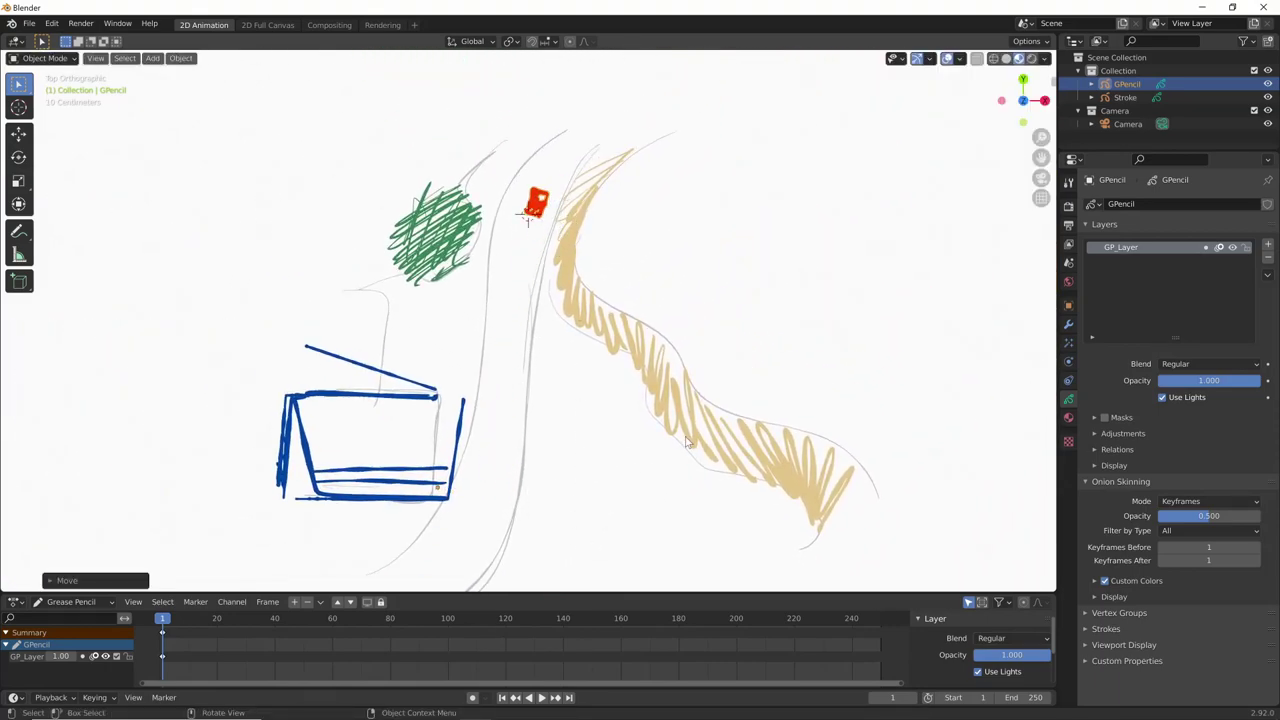
key("i")
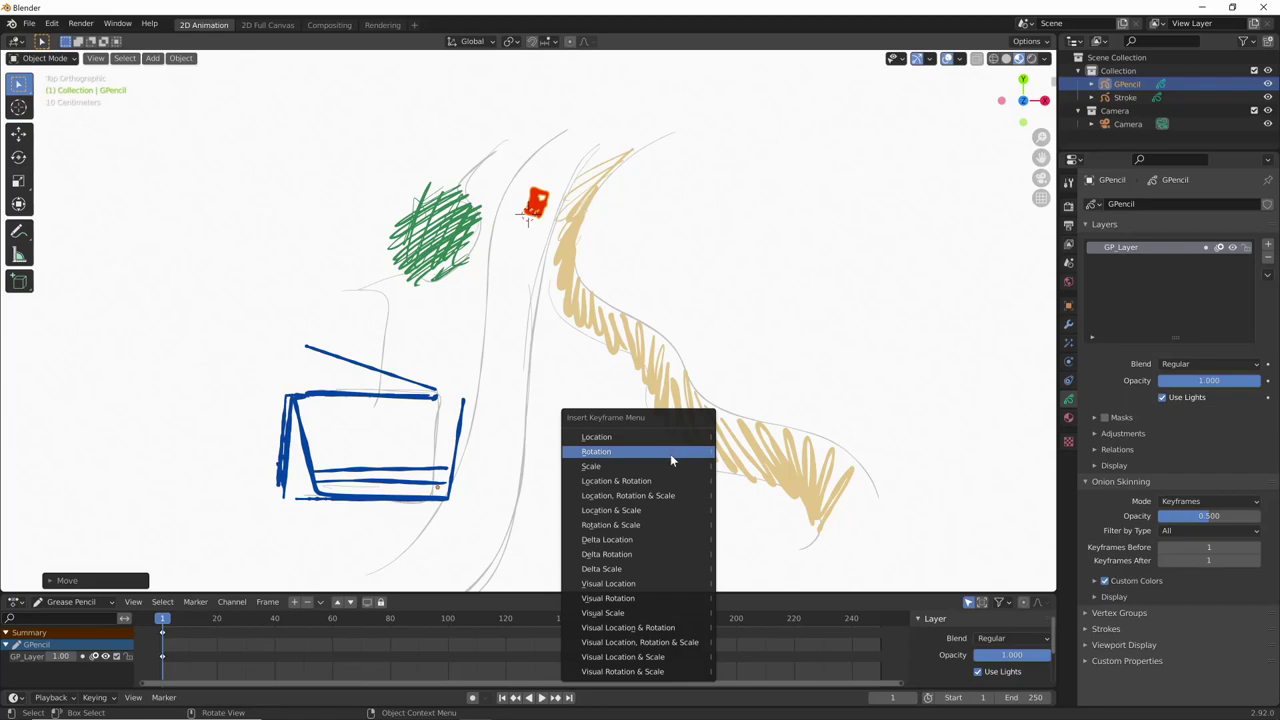
left_click(670, 454)
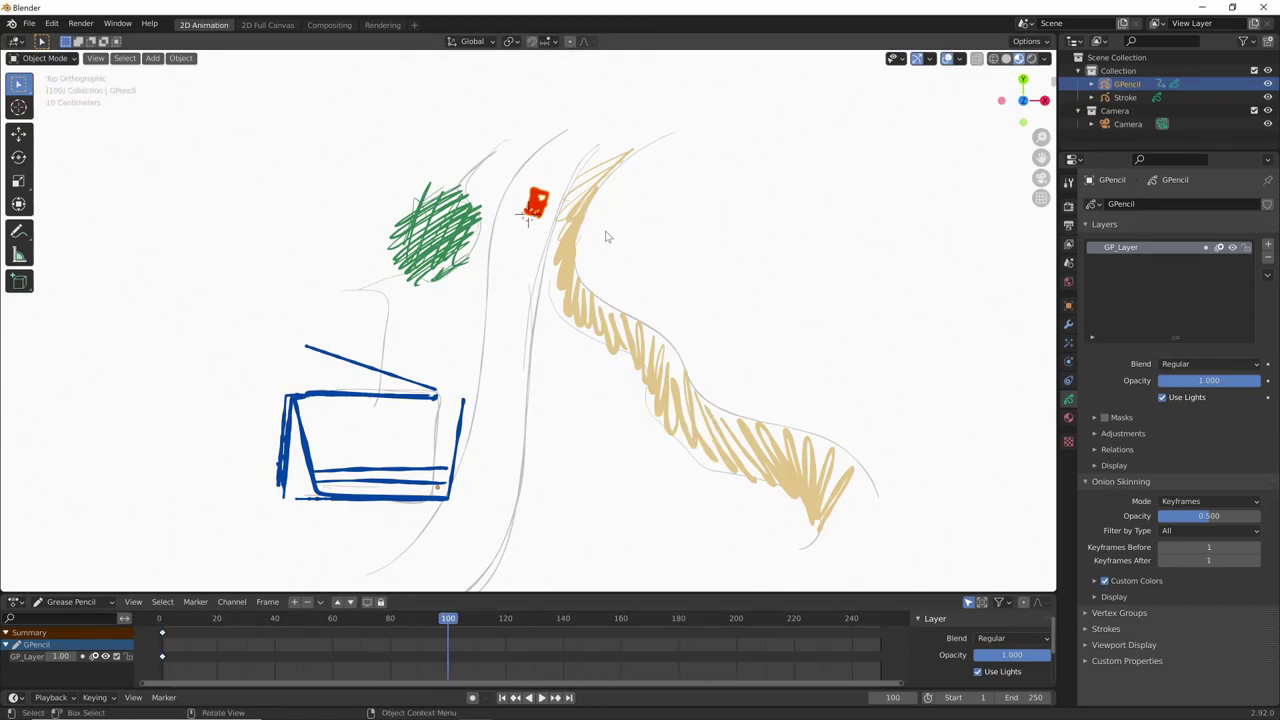
Move the red object down the road and keyframe its new position.
key("g")
left_click(545, 558)
key("g")
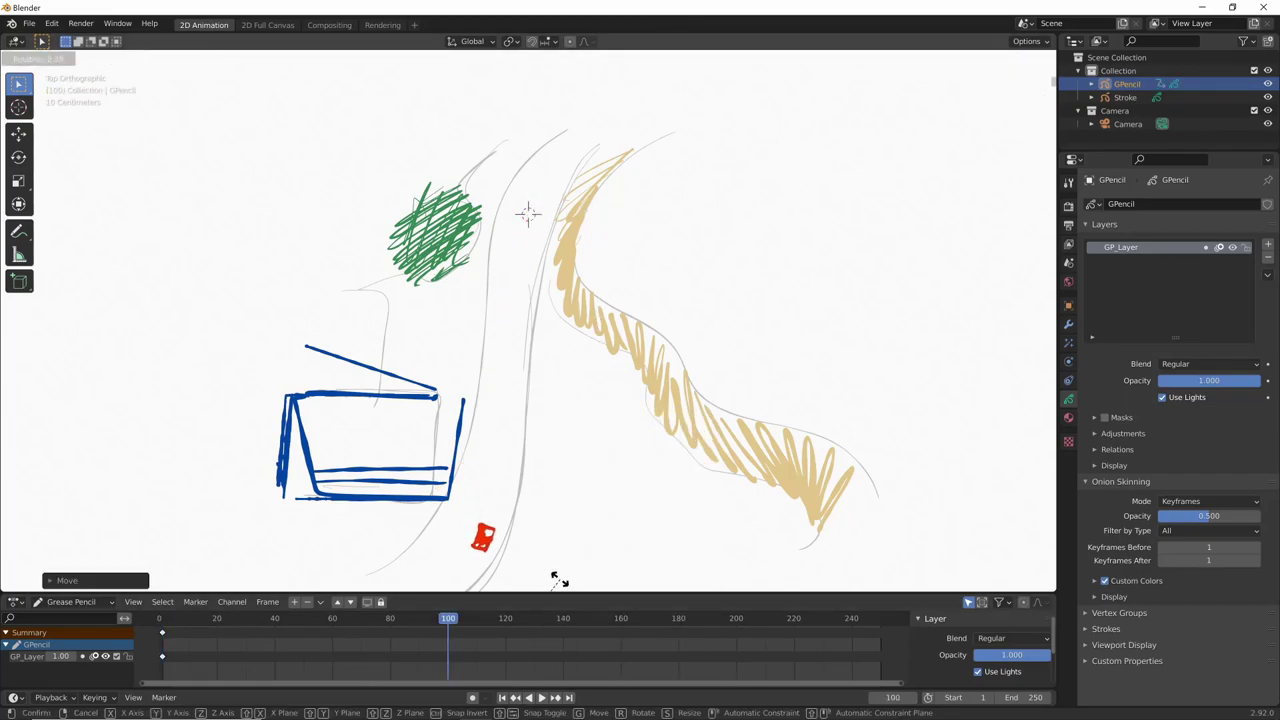
left_click(559, 580)
key("i")
left_click(575, 550)
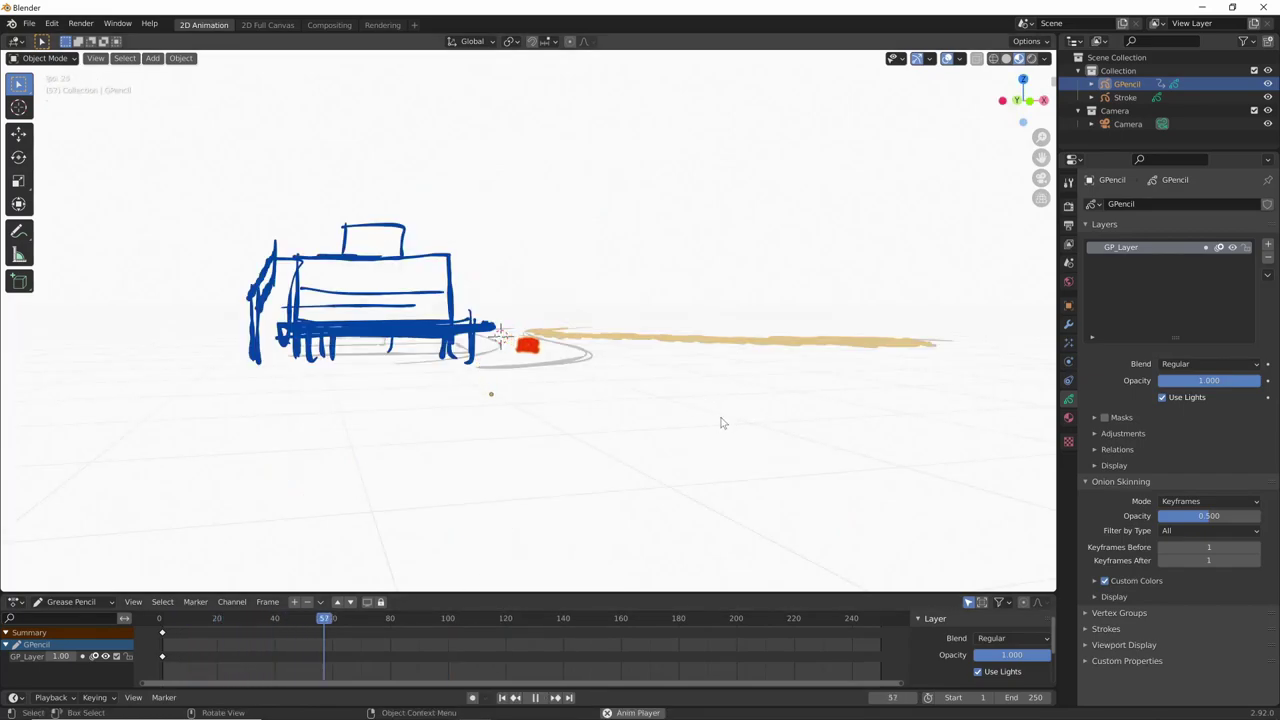
Watch the animation play while orbiting, then scrub back to frame 2.
middle_click_drag(727, 407, 689, 423)
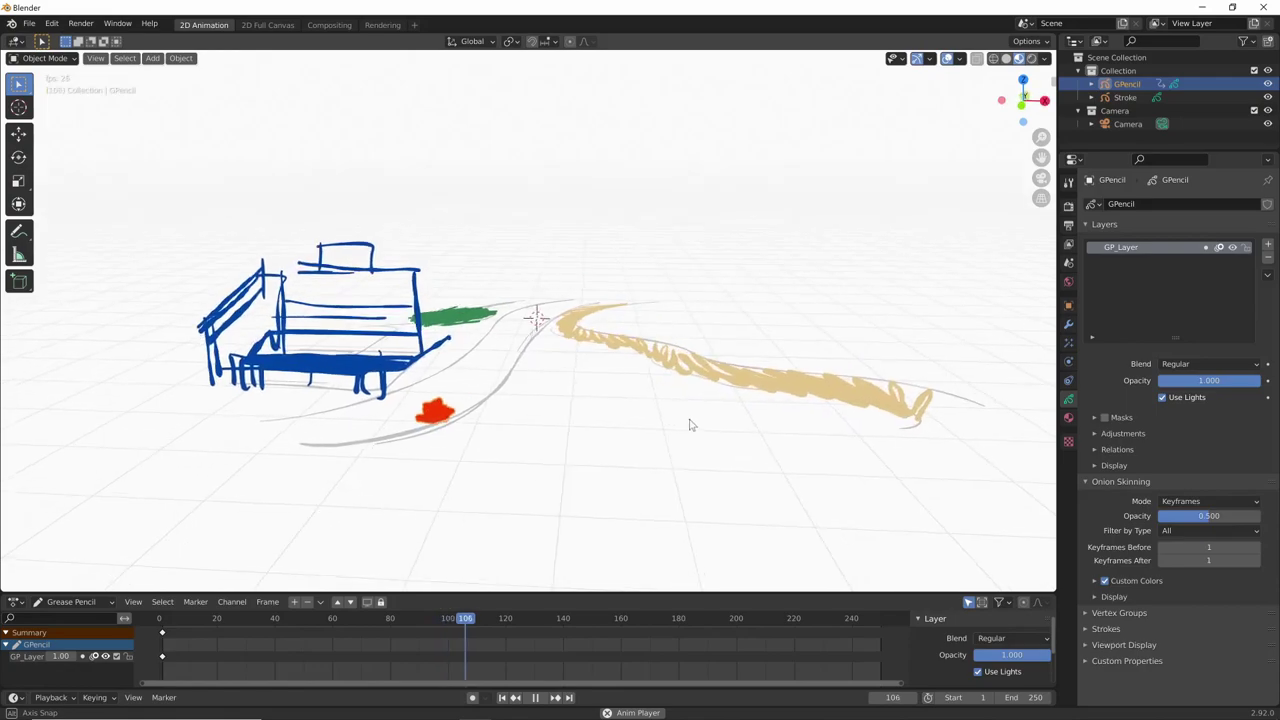
left_click_drag(500, 619, 329, 640)
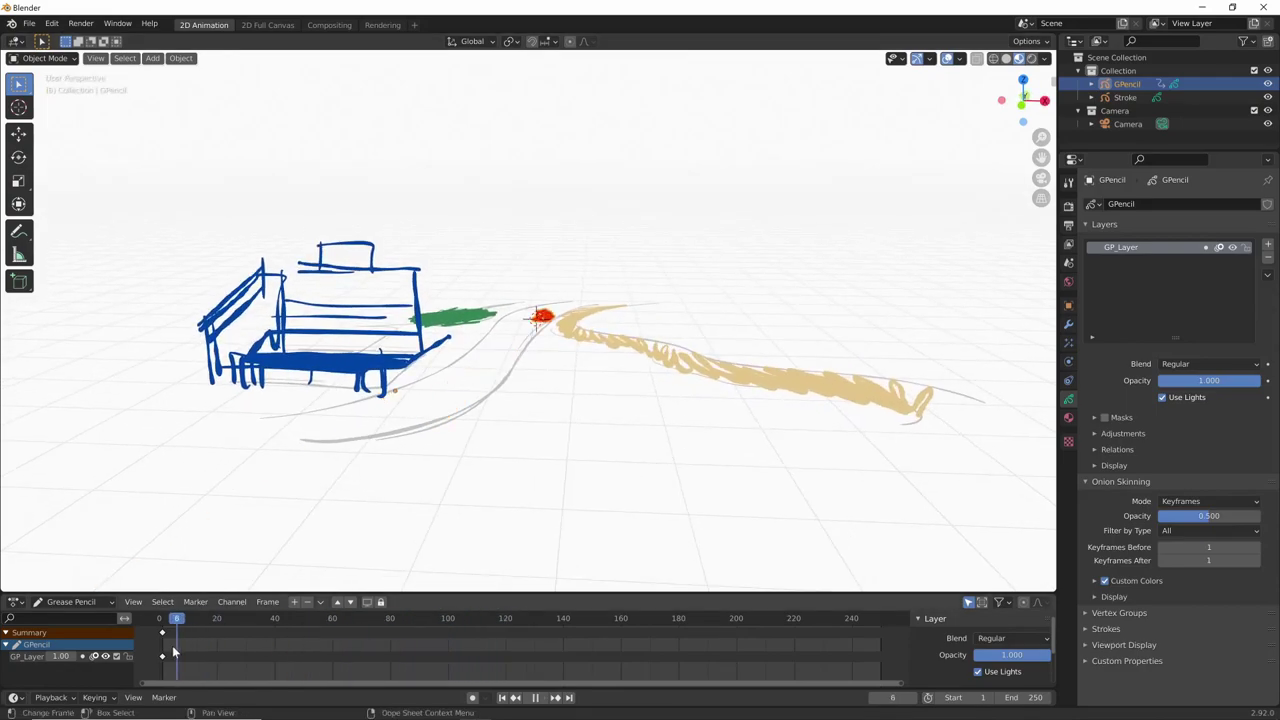
left_click_drag(172, 651, 165, 646)
Render the camera view at frame 2 and close the render.
key("KP_0")
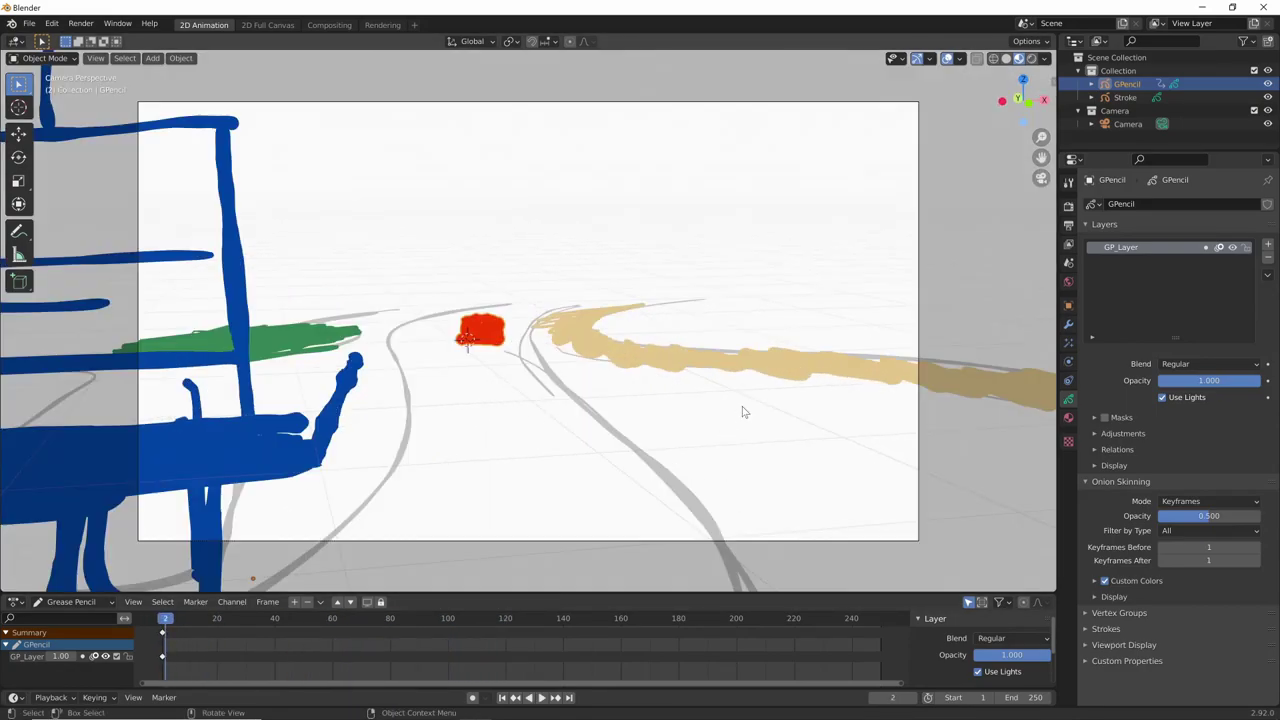
key("F12")
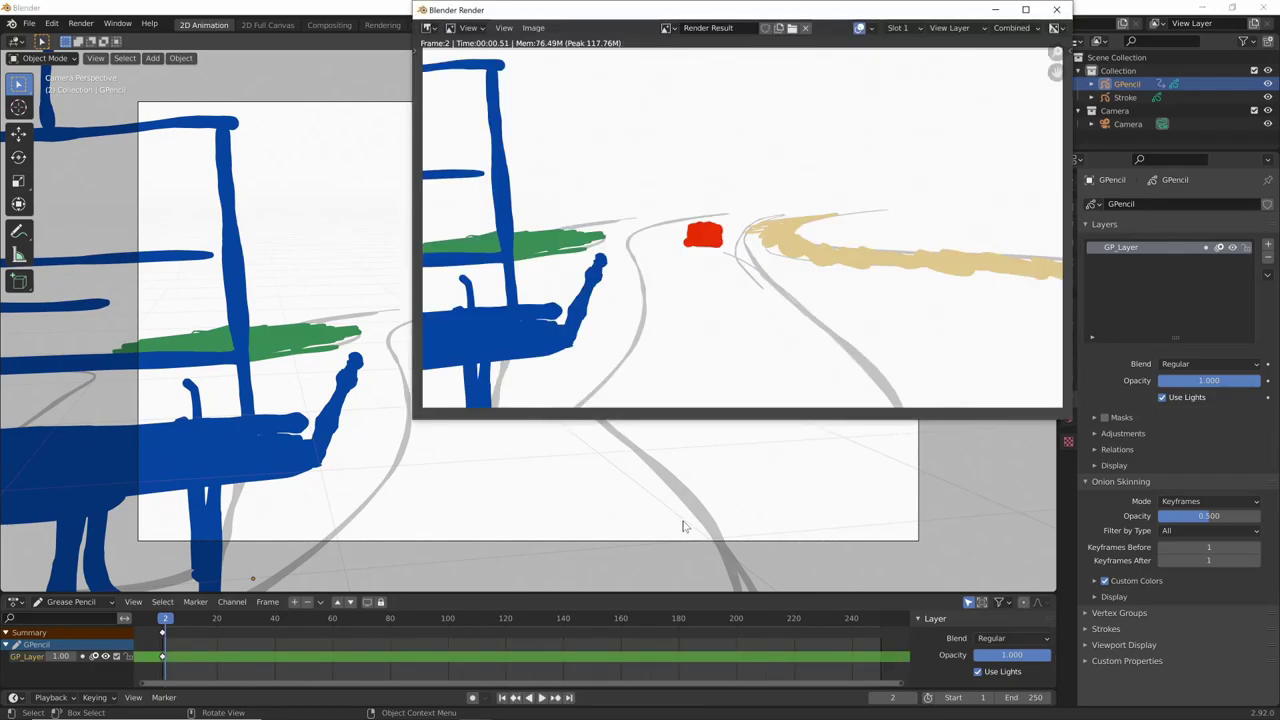
key("Escape")
Jump to frame 89 and render the camera view there.
left_click_drag(161, 629, 416, 630)
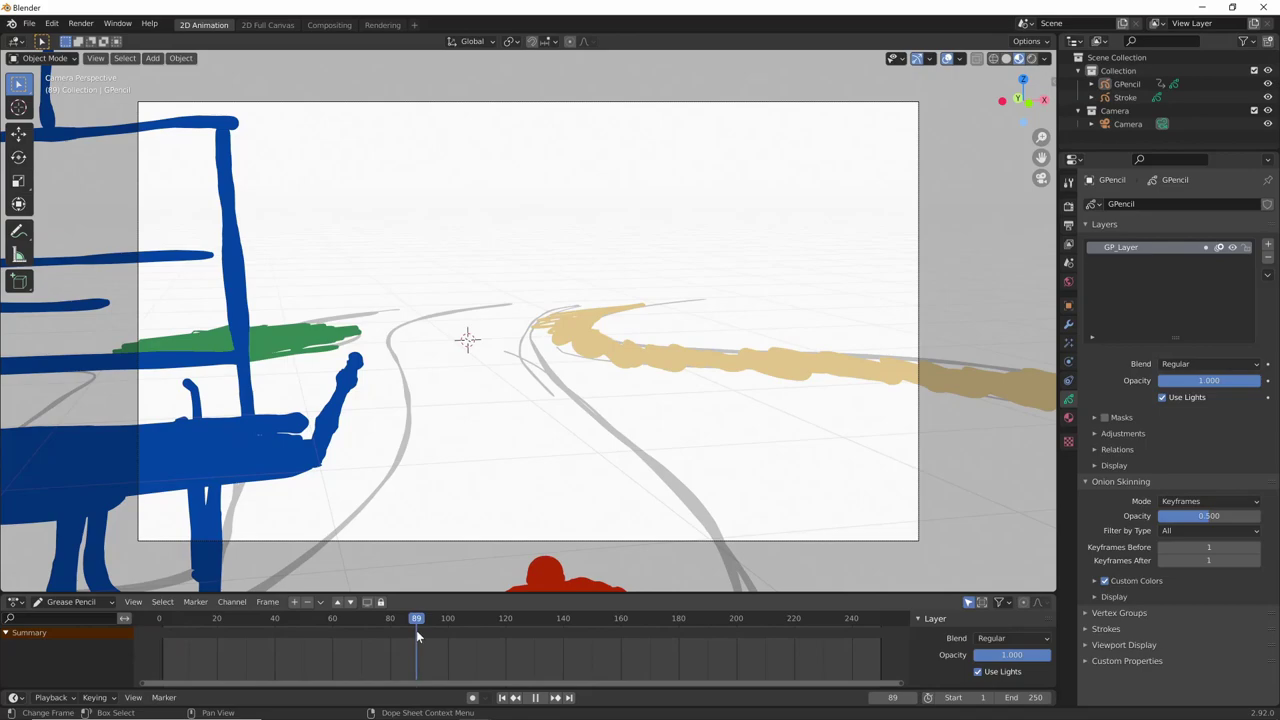
scroll(708, 413, "down", 3)
scroll(749, 331, "down", 3)
mouse_move(609, 440)
middle_mouse_down()
mouse_move(640, 389)
mouse_move(605, 392)
mouse_move(694, 366)
mouse_move(648, 406)
mouse_move(622, 405)
middle_mouse_up()
key("KP_0")
key("F12")
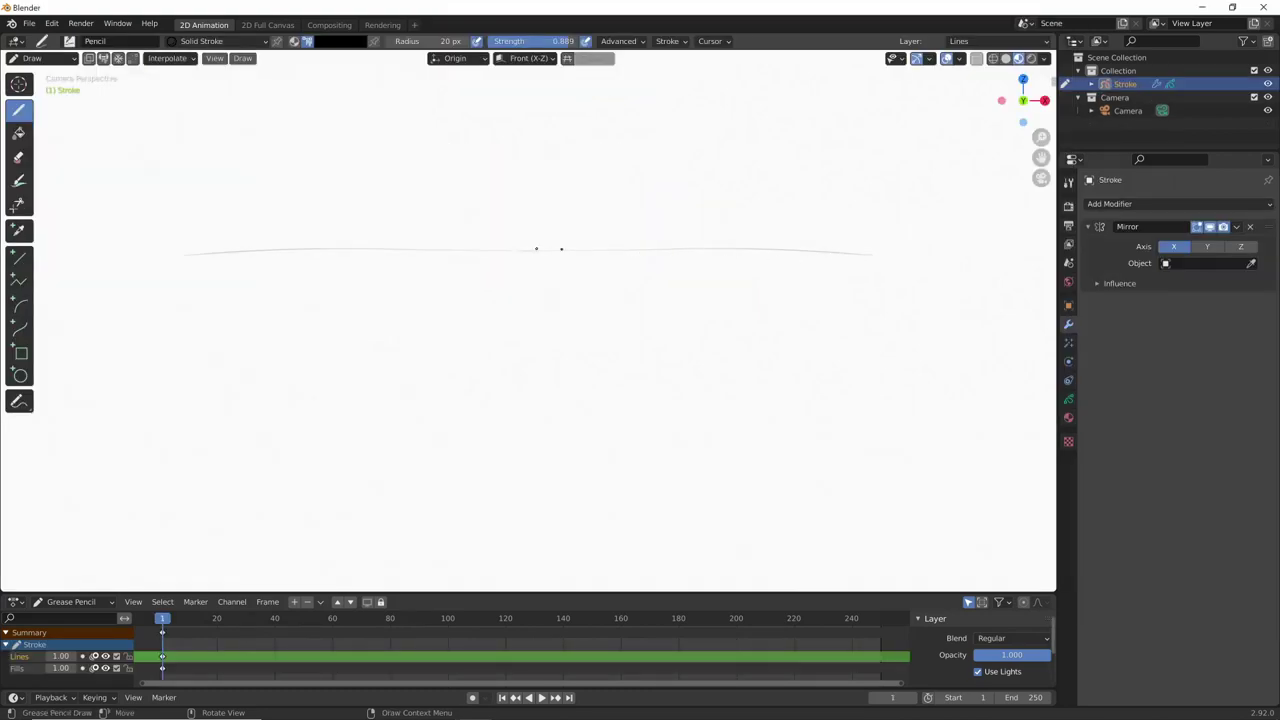
Draw a curved body line and two wheel circles with the Circle tool.
left_click_drag(630, 317, 857, 287)
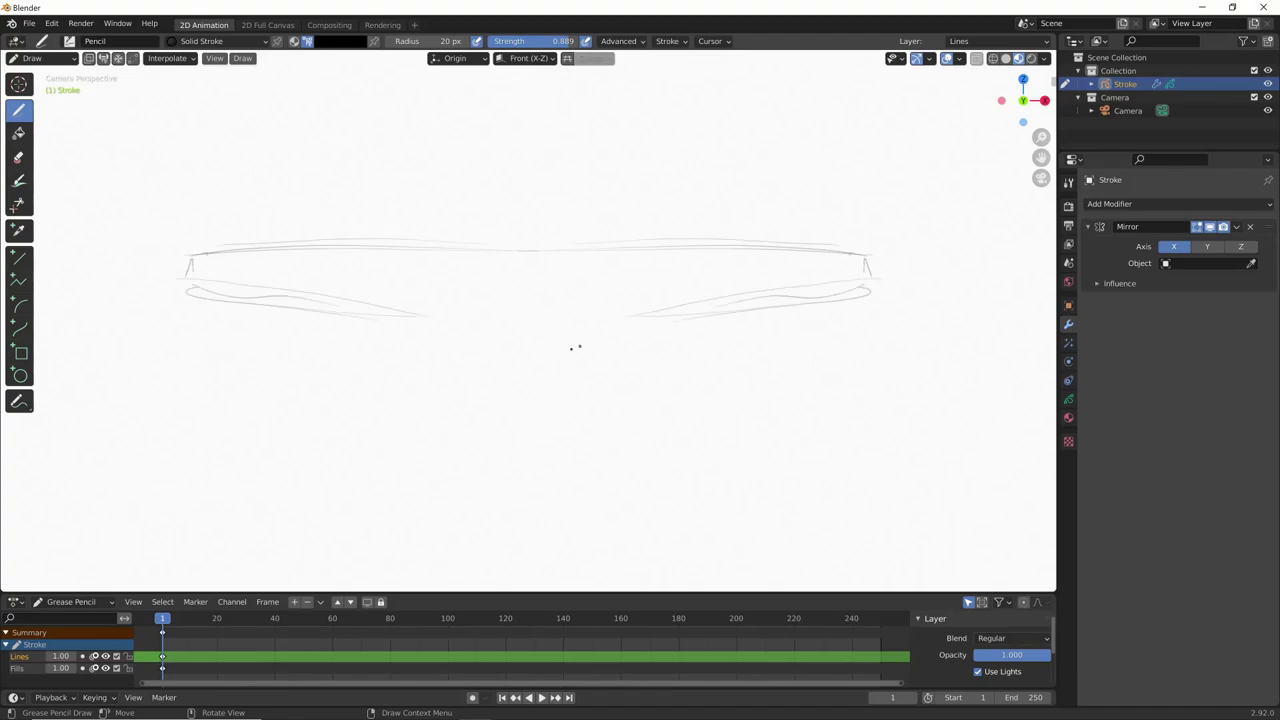
left_click(19, 375)
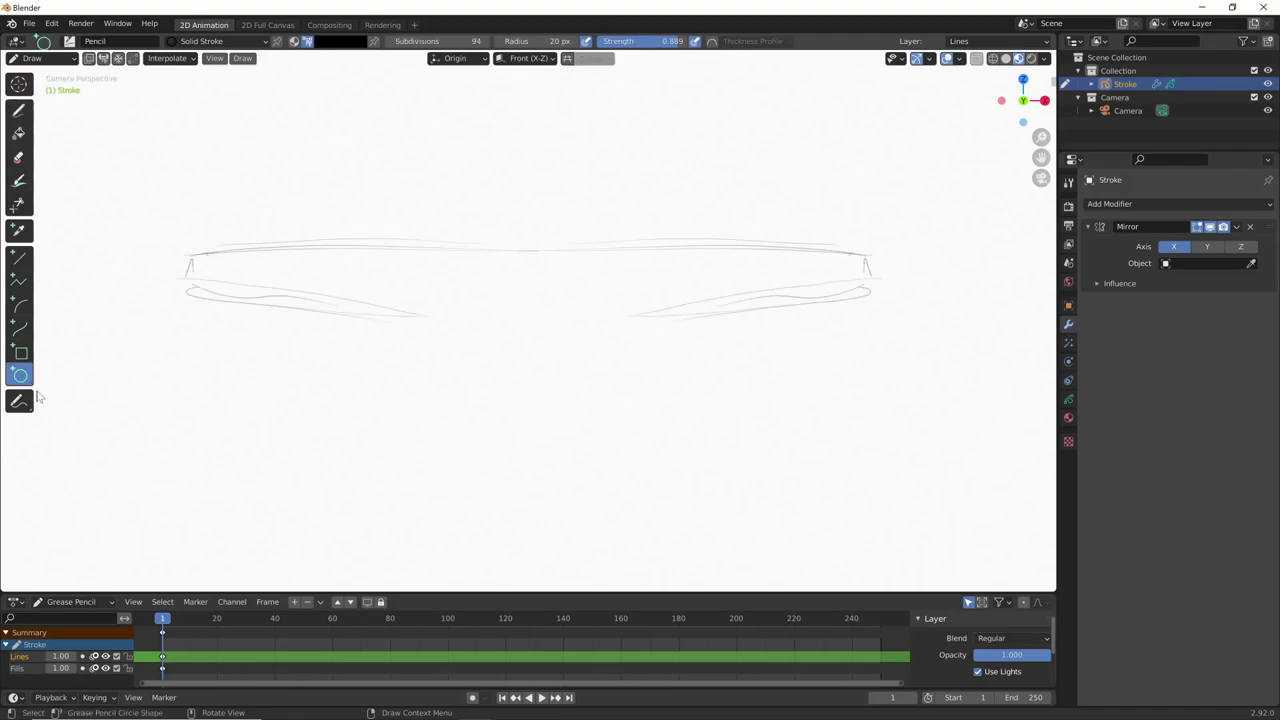
left_click_drag(213, 328, 354, 368)
key("Return")
key("Return")
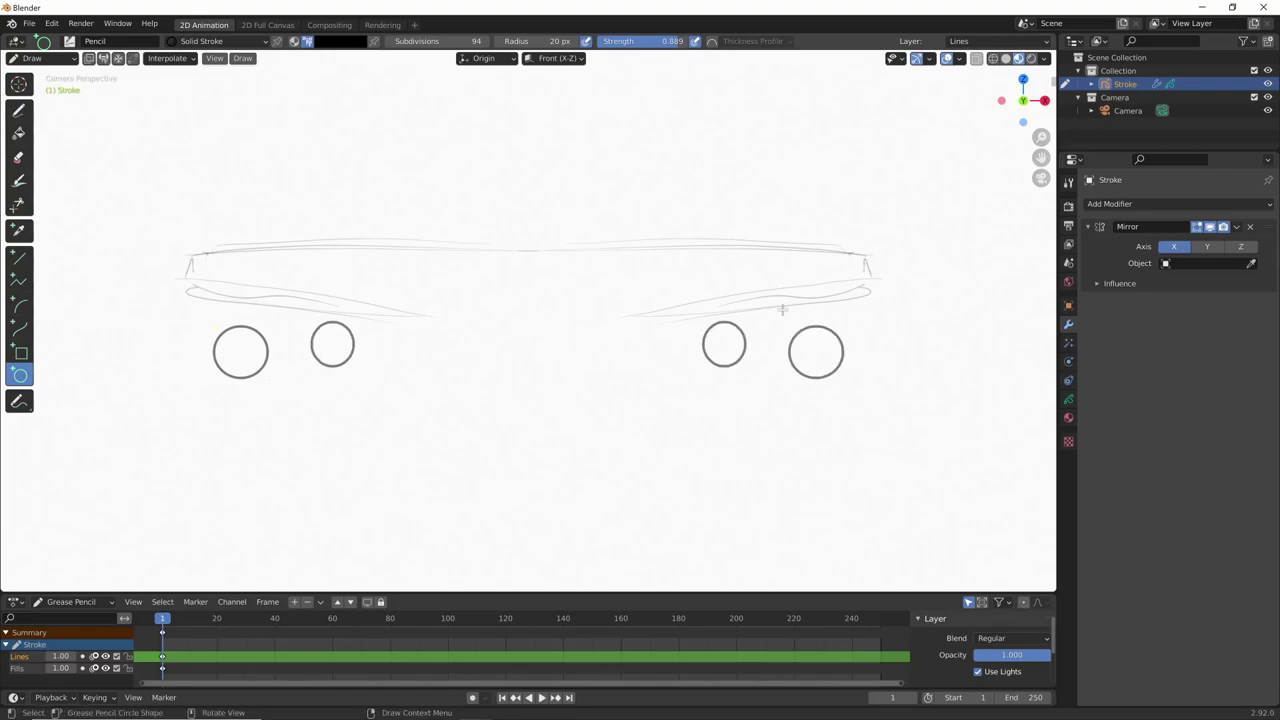
mouse_move(723, 341)
left_mouse_down()
mouse_move(776, 402)
mouse_move(751, 368)
mouse_move(844, 383)
left_mouse_up()
key("Return")
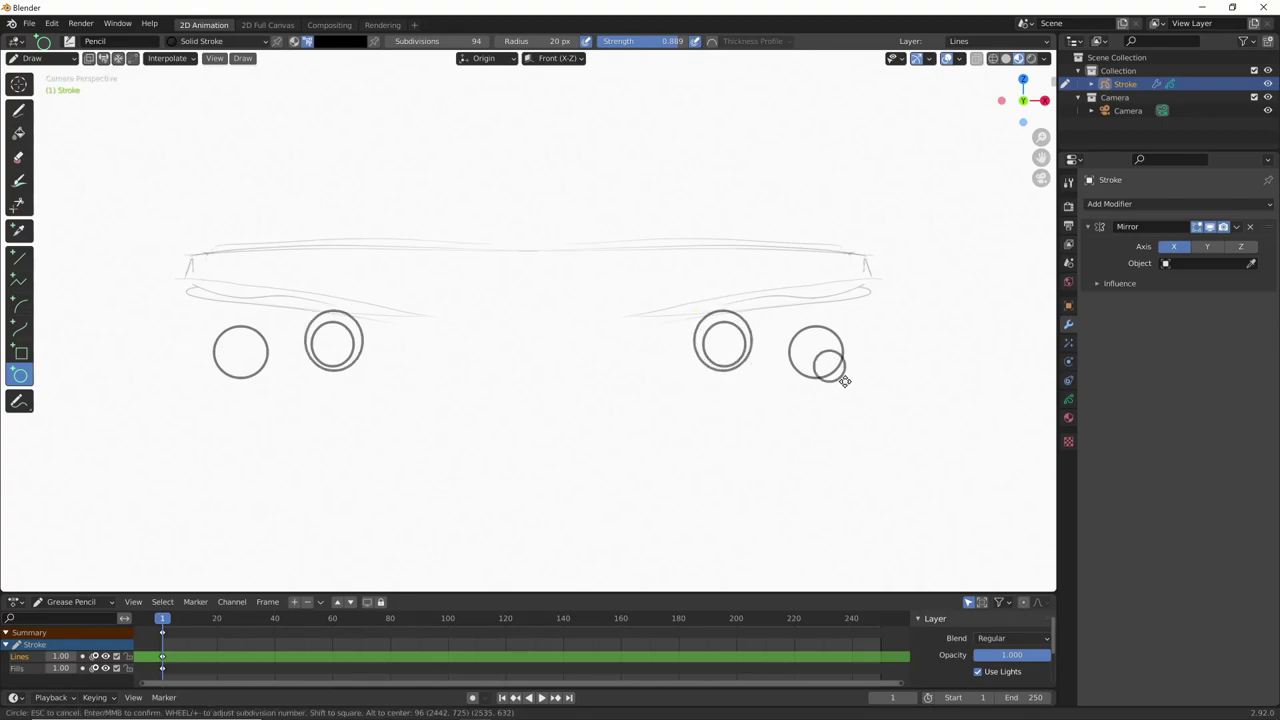
key("Return")
In Edit Mode, select all strokes and duplicate the wheel rings.
middle_click_drag(844, 383, 644, 358)
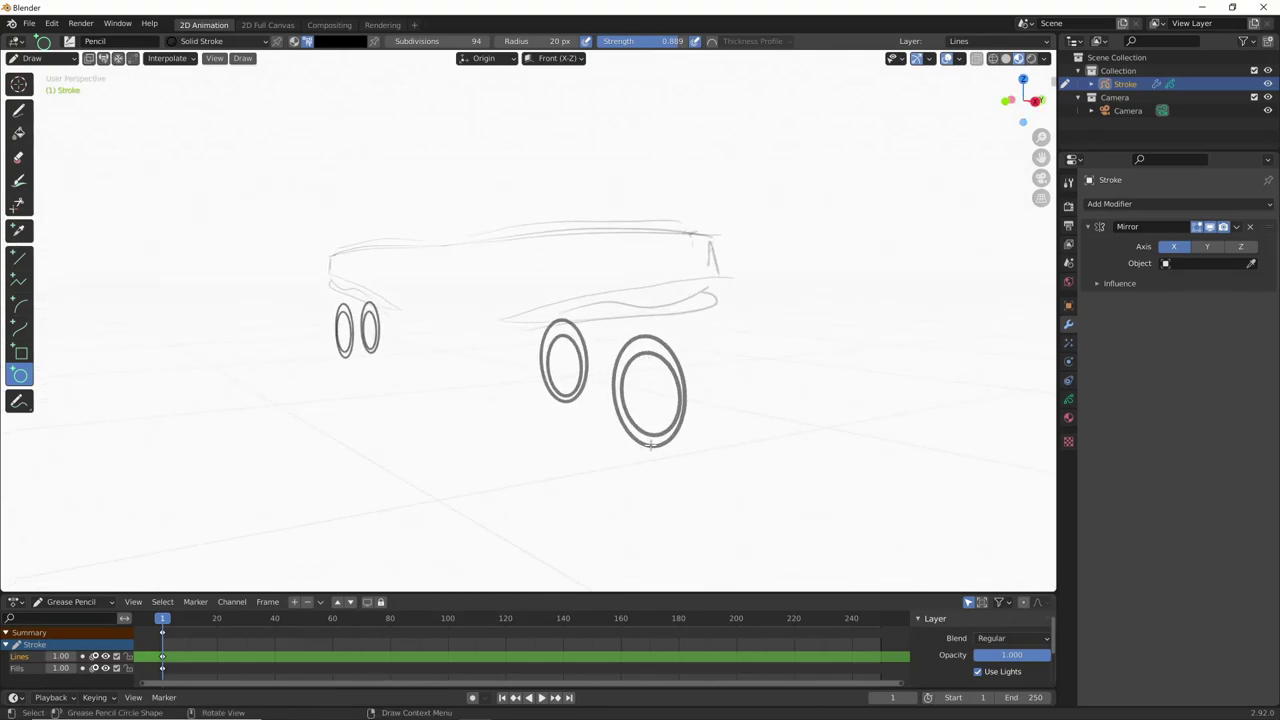
key("Tab")
mouse_move(651, 445)
middle_mouse_down()
mouse_move(858, 388)
mouse_move(534, 403)
mouse_move(733, 392)
mouse_move(660, 449)
middle_mouse_up()
key("a")
key("shift+d")
left_click(523, 403)
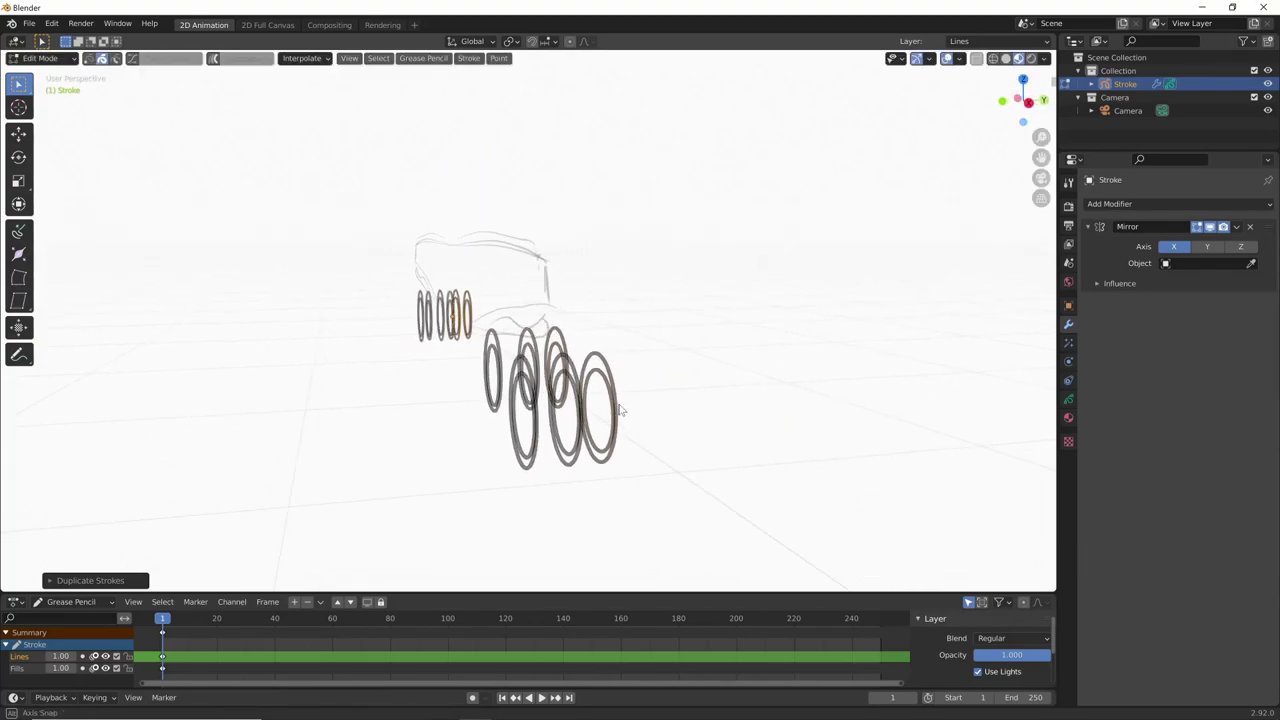
Move the duplicated wheel rings along the Y axis to spread them in depth.
key("g")
key("y")
left_click(777, 434)
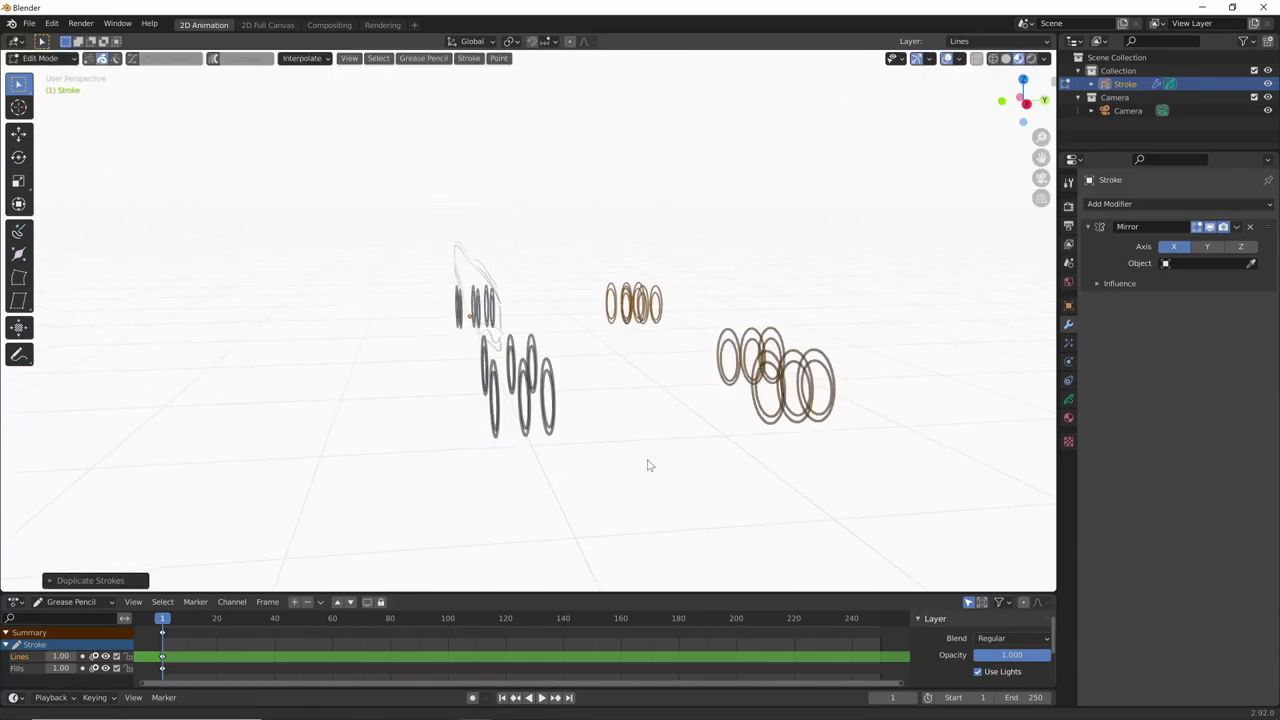
mouse_move(777, 434)
middle_mouse_down()
mouse_move(743, 434)
mouse_move(837, 423)
mouse_move(891, 451)
mouse_move(771, 506)
mouse_move(534, 334)
mouse_move(528, 349)
mouse_move(729, 328)
mouse_move(569, 363)
mouse_move(737, 377)
mouse_move(783, 409)
mouse_move(757, 434)
middle_mouse_up()
key("ctrl+i")
left_click(541, 347)
Return to Draw mode, check the car from the front view, and open Add Modifier.
key("ctrl+Tab")
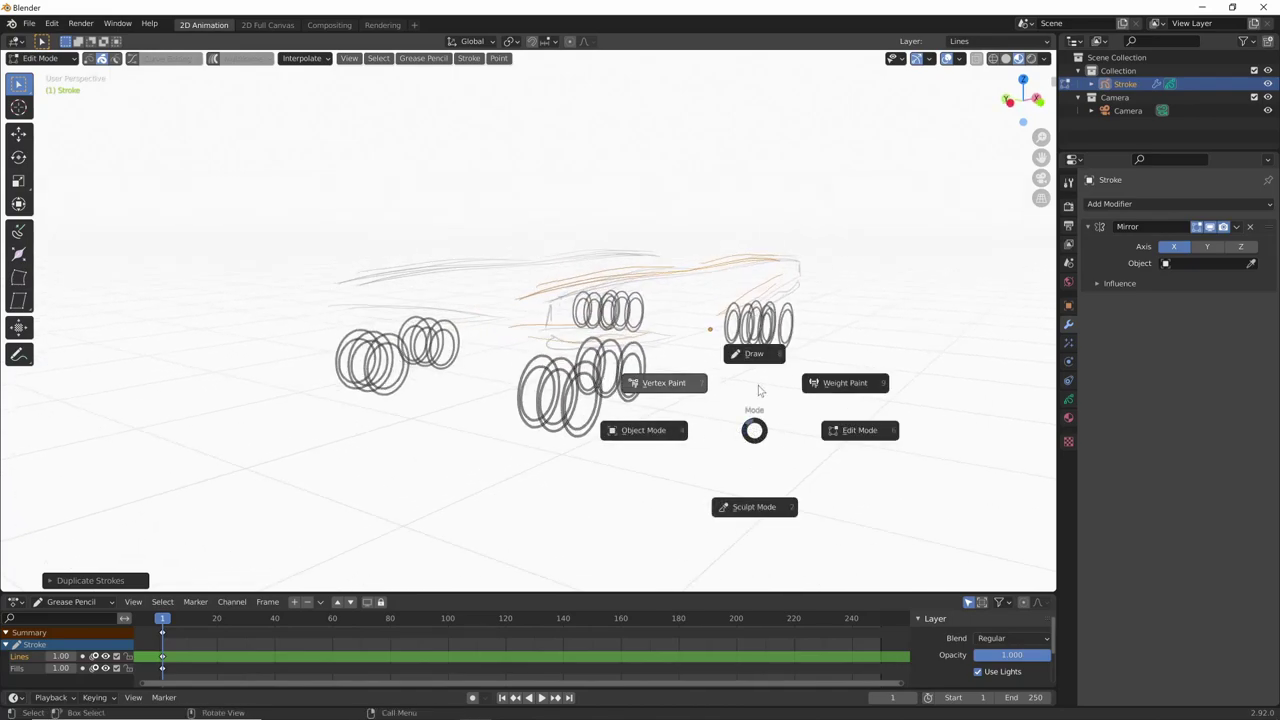
left_click(660, 428)
mouse_move(660, 428)
middle_mouse_down()
mouse_move(694, 426)
mouse_move(646, 422)
middle_mouse_up()
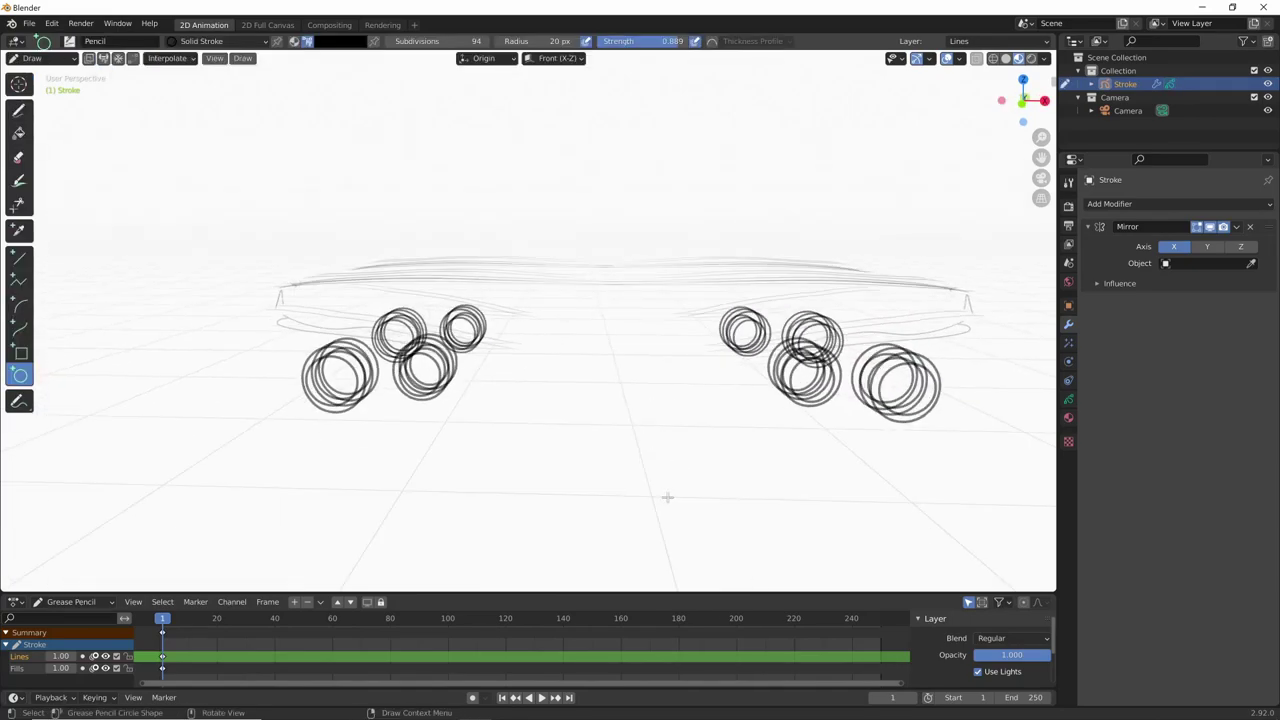
key("KP_1")
scroll(697, 443, "up", 1)
scroll(637, 463, "up", 1)
scroll(769, 369, "up", 3)
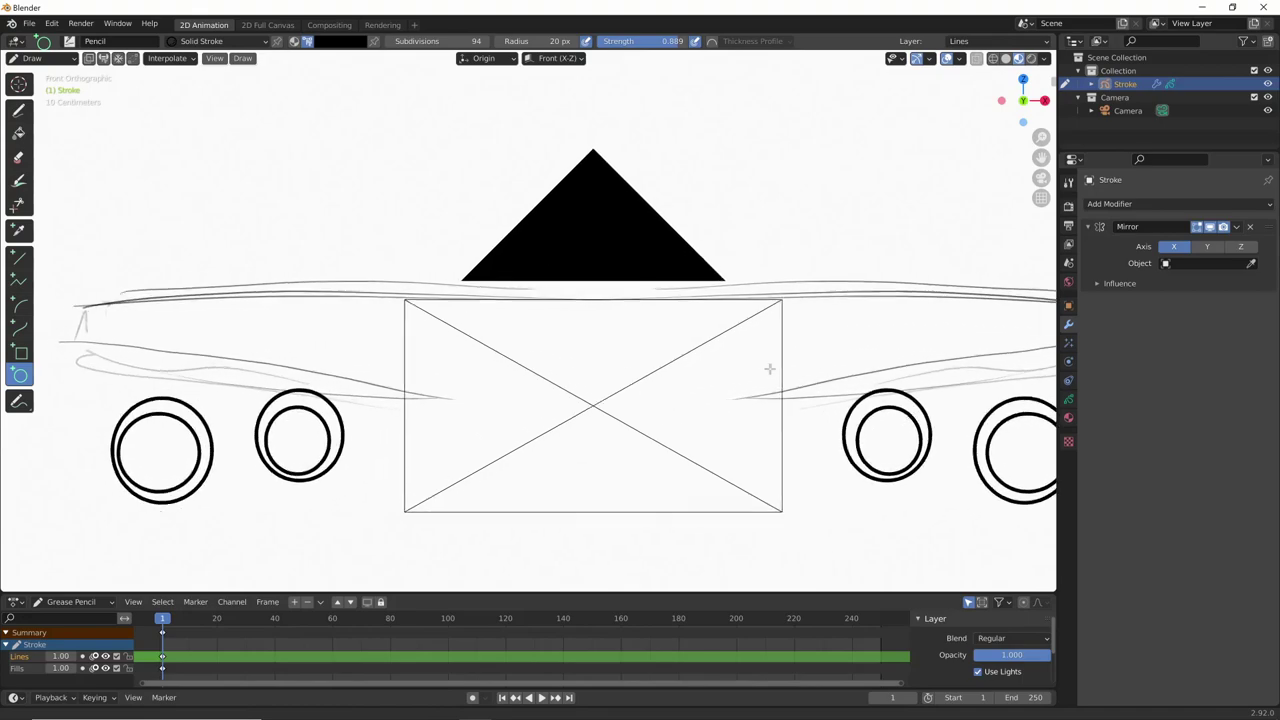
scroll(686, 374, "down", 2)
mouse_move(674, 494)
middle_mouse_down()
mouse_move(822, 442)
mouse_move(780, 443)
mouse_move(731, 394)
mouse_move(765, 384)
middle_mouse_up()
scroll(745, 384, "up", 2)
scroll(770, 379, "up", 2)
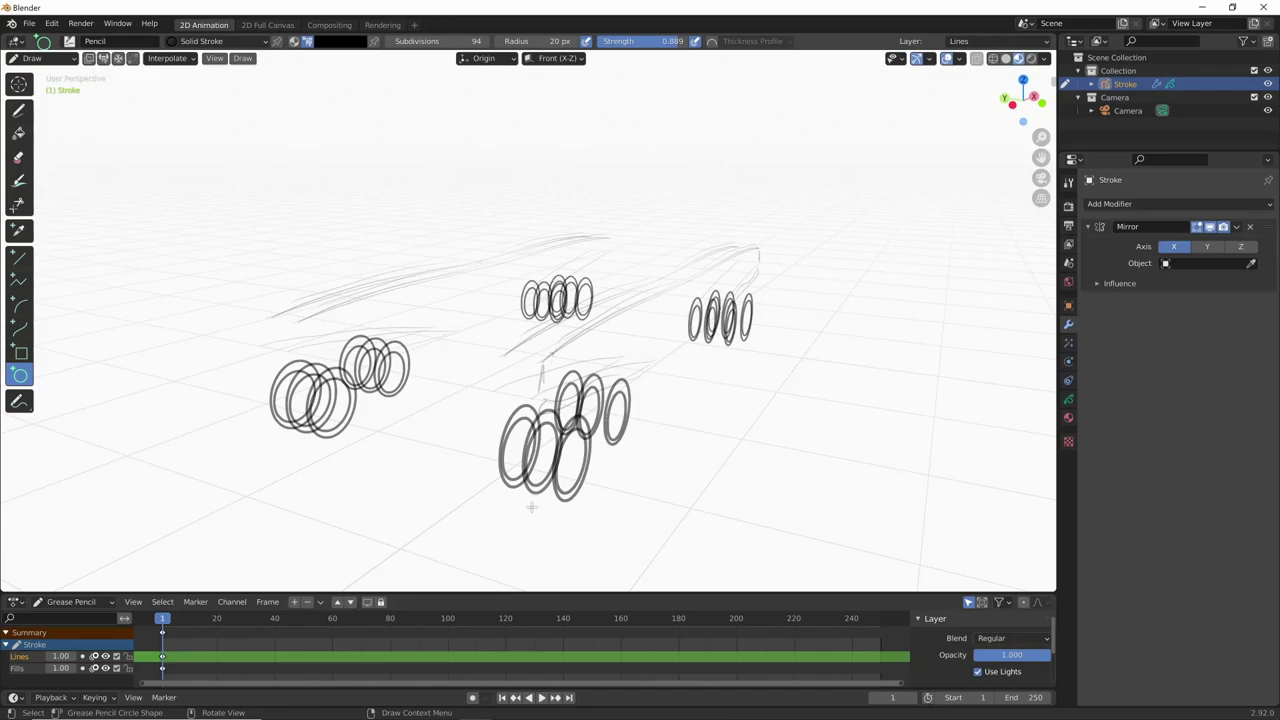
mouse_move(768, 424)
middle_mouse_down()
mouse_move(743, 434)
mouse_move(674, 423)
middle_mouse_up()
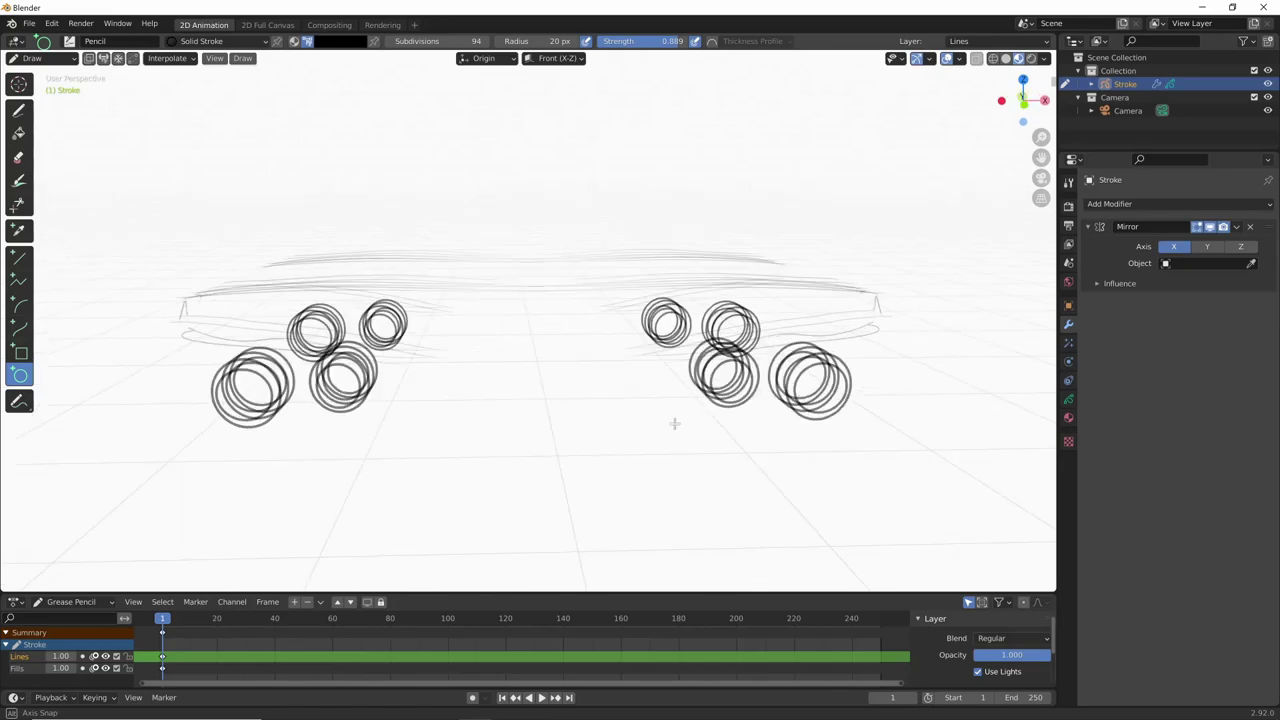
left_click(1180, 203)
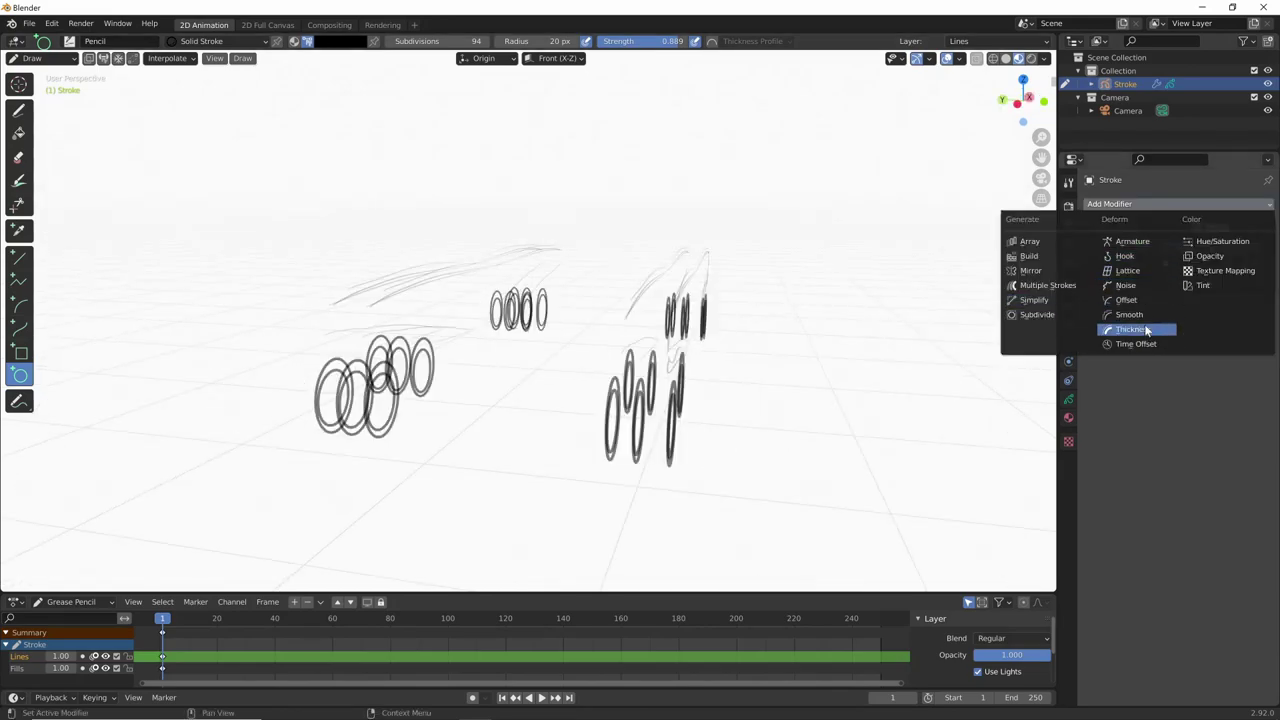
Add an Array modifier with Count 4 and Relative Offset X 0, Y 1.
left_click(1029, 241)
middle_click_drag(985, 409, 886, 406)
left_click(1254, 322)
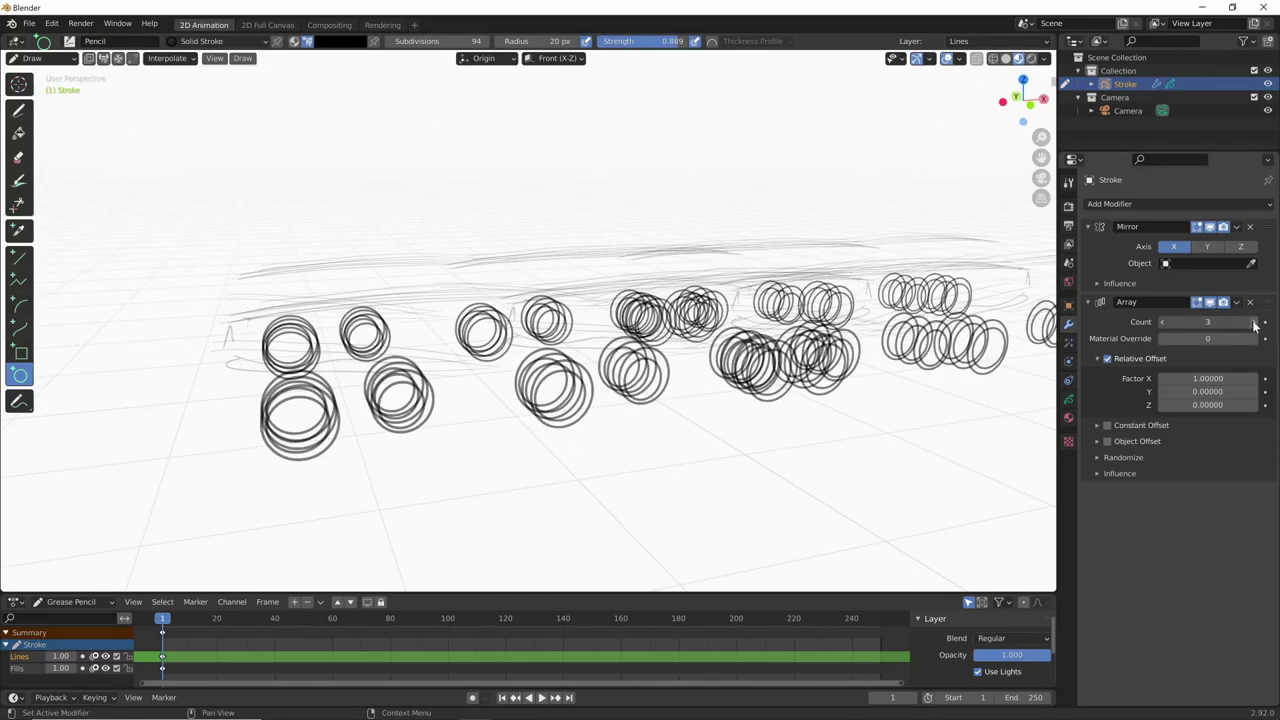
left_click(1254, 322)
key("Return")
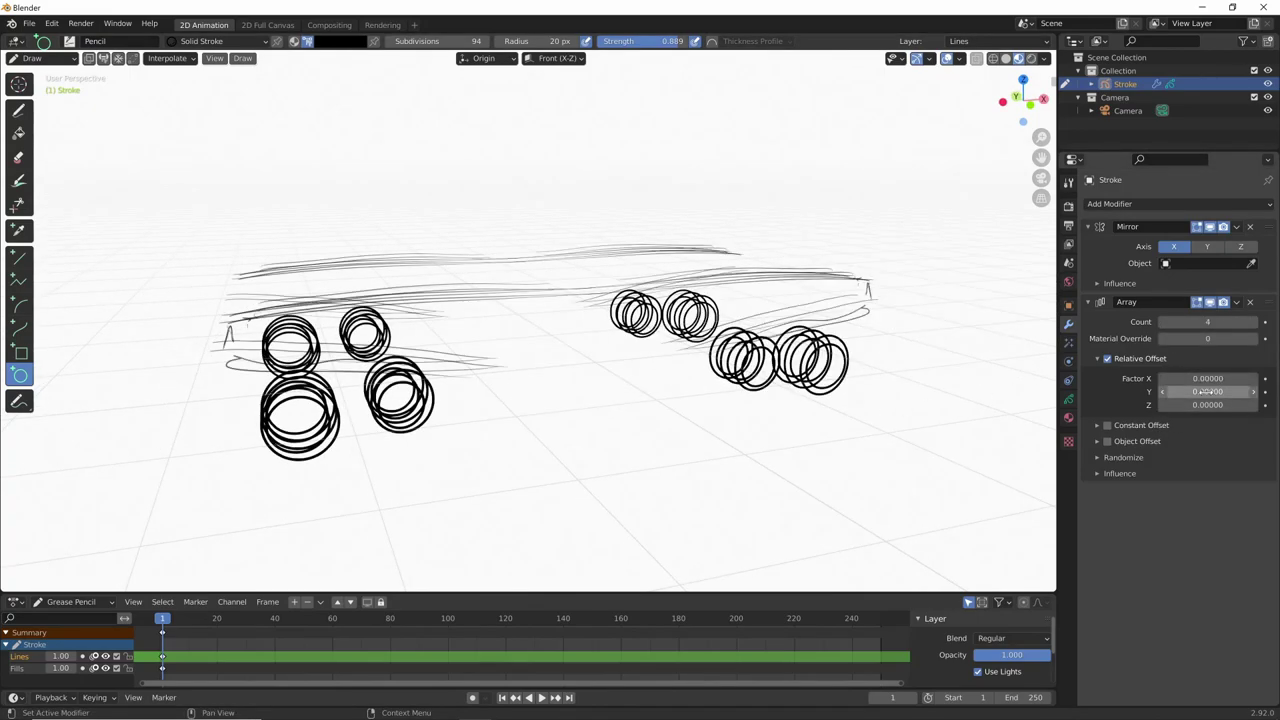
double_click(1207, 391)
type("1")
key("Return")
mouse_move(817, 449)
middle_mouse_down()
mouse_move(829, 435)
mouse_move(777, 434)
mouse_move(909, 417)
mouse_move(797, 446)
mouse_move(815, 459)
mouse_move(777, 437)
mouse_move(843, 449)
mouse_move(829, 457)
mouse_move(846, 397)
mouse_move(876, 405)
mouse_move(857, 395)
middle_mouse_up()
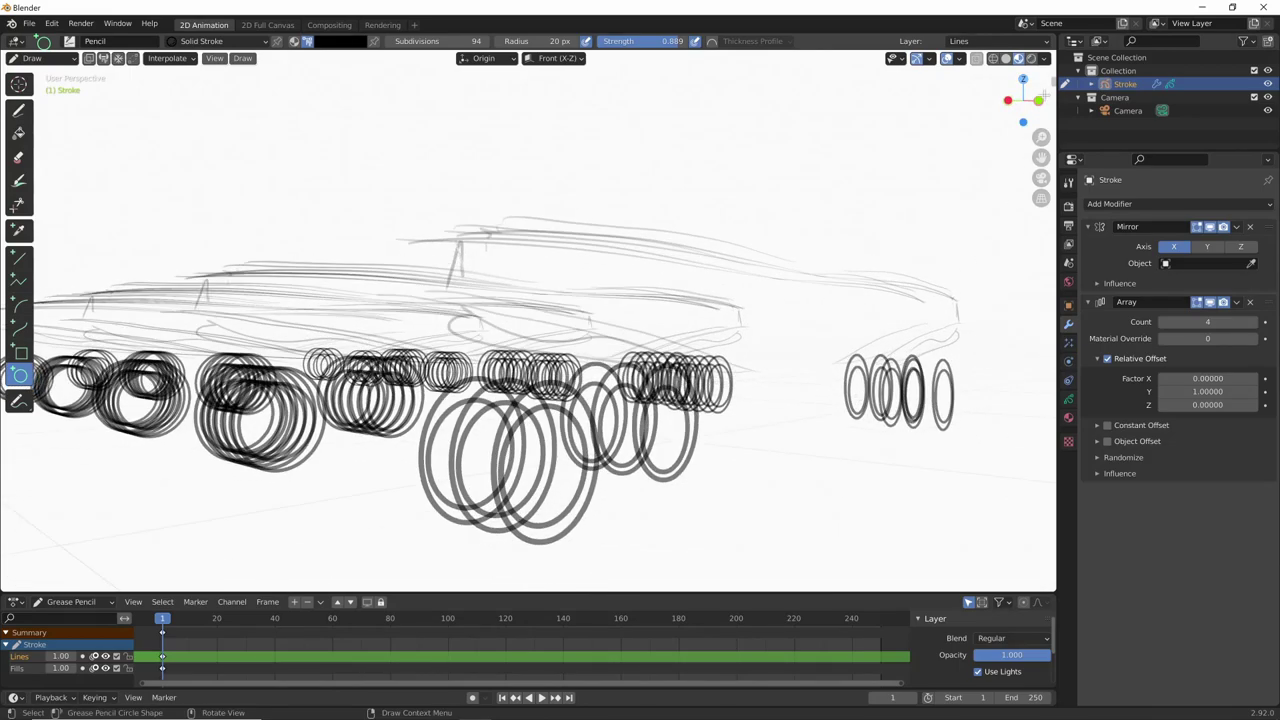
Change the viewport focal length in the sidebar's View tab.
key("n")
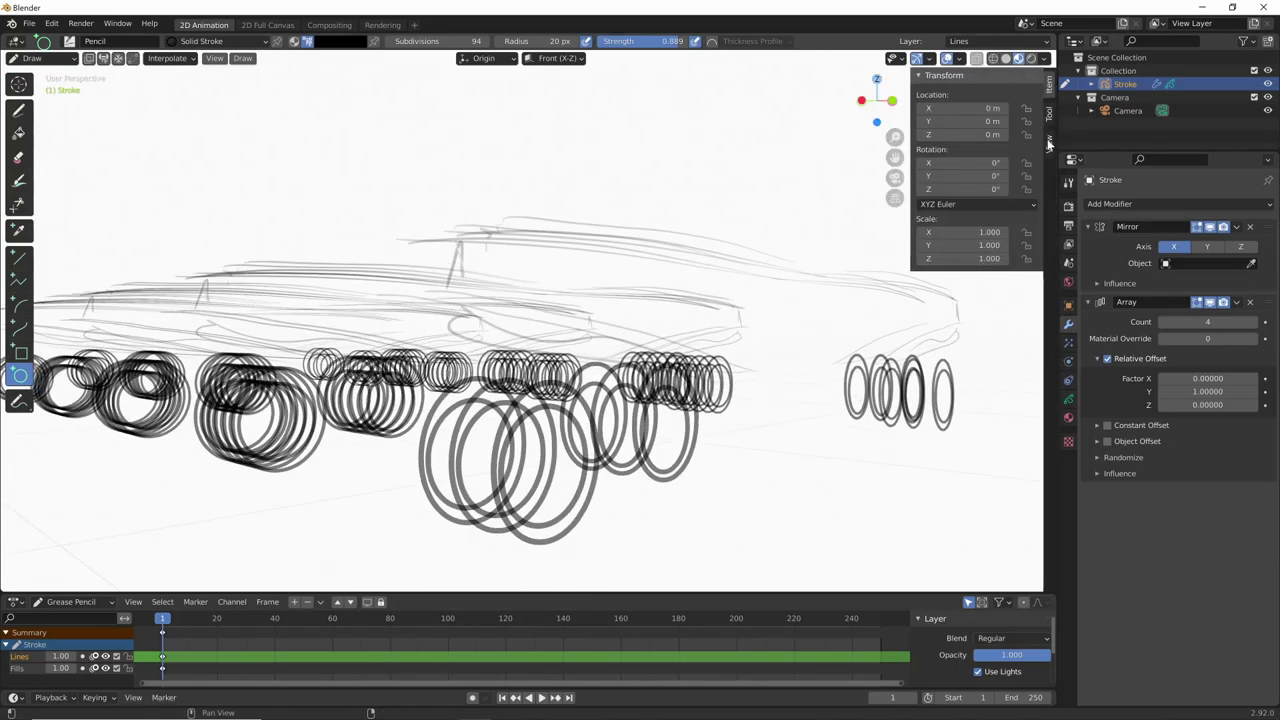
left_click(1048, 143)
left_click_drag(1000, 95, 895, 113)
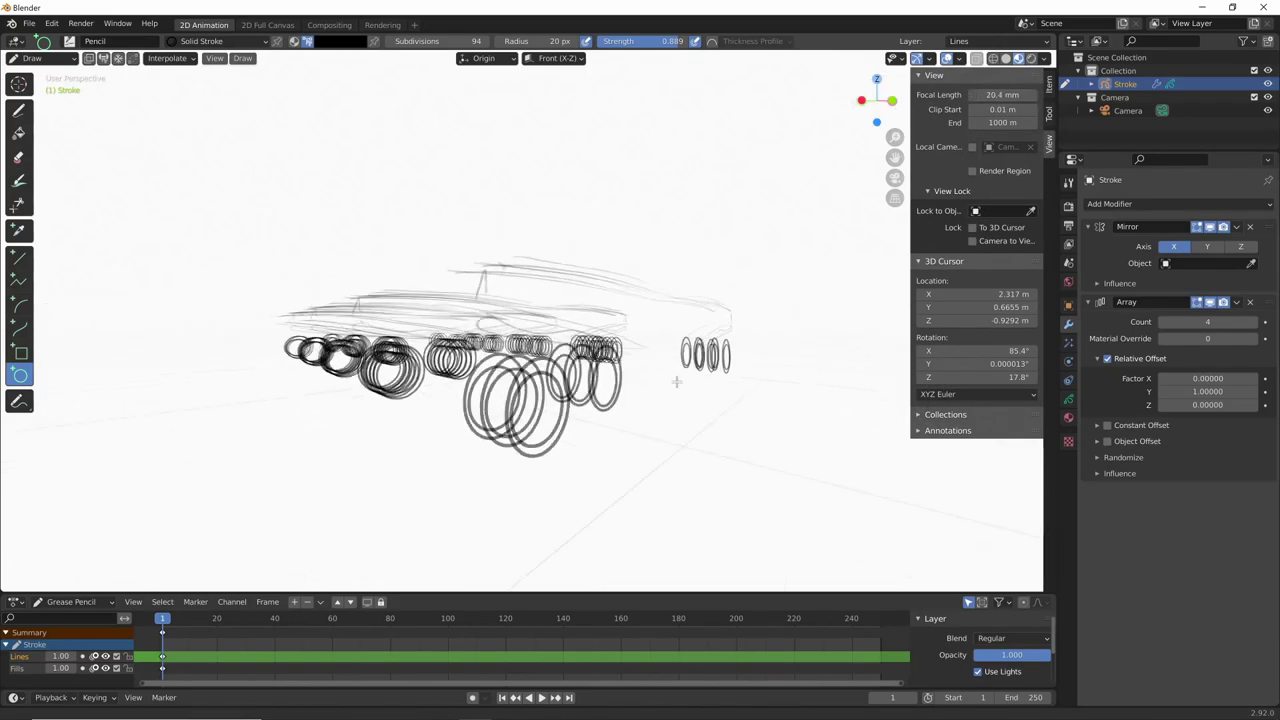
middle_click_drag(676, 381, 760, 390)
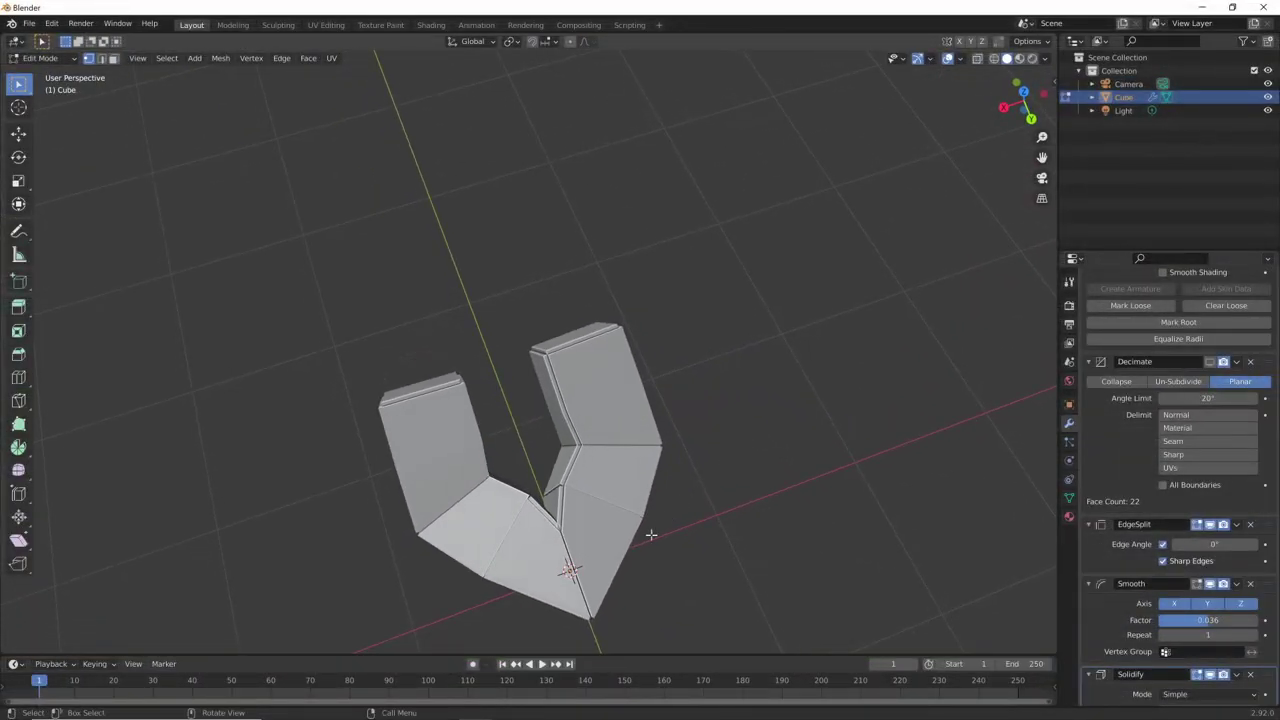
Extrude the mesh end into an arm and resize its skin radius.
key("g")
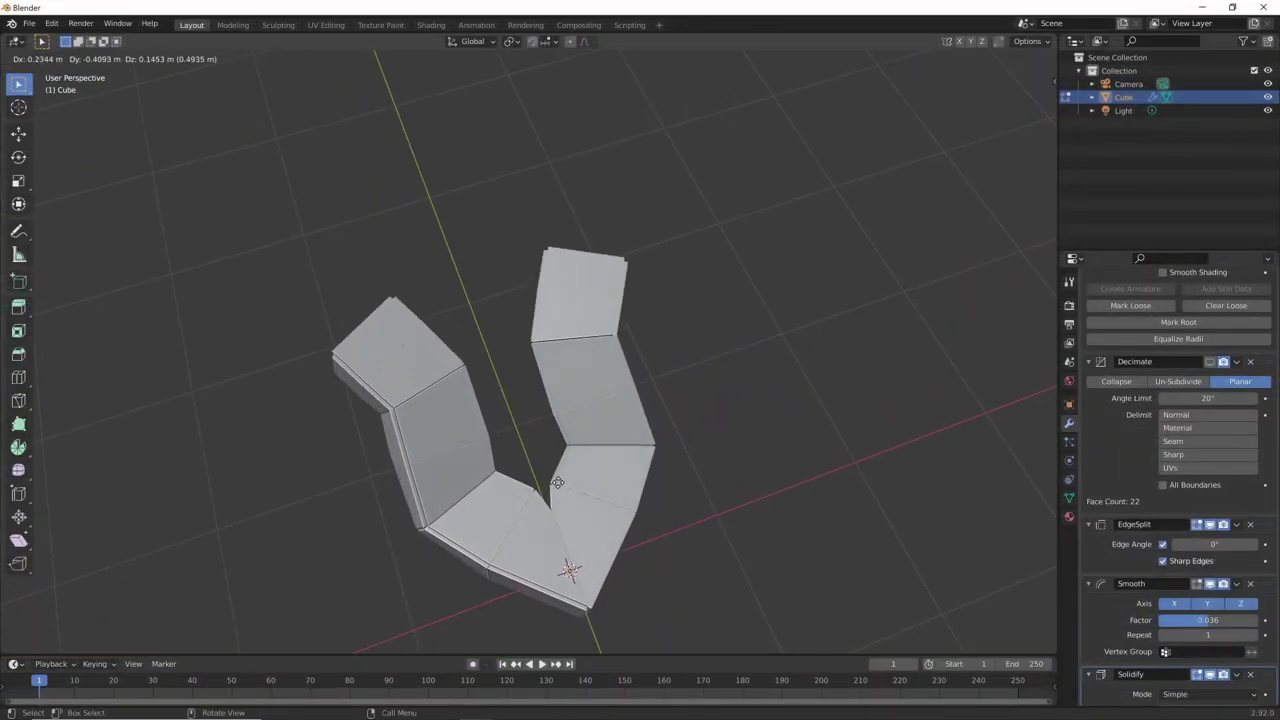
left_click(525, 458)
middle_click_drag(523, 457, 669, 377)
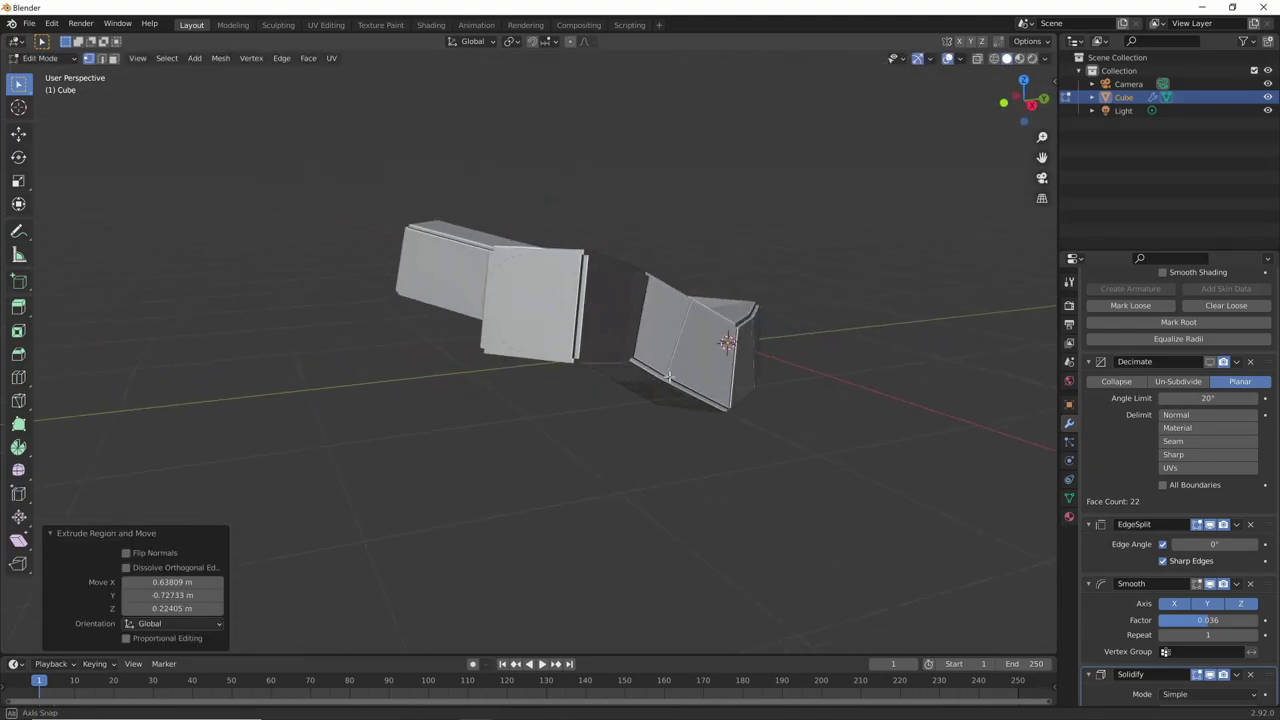
key("ctrl+t")
key("ctrl+a")
left_click(745, 447)
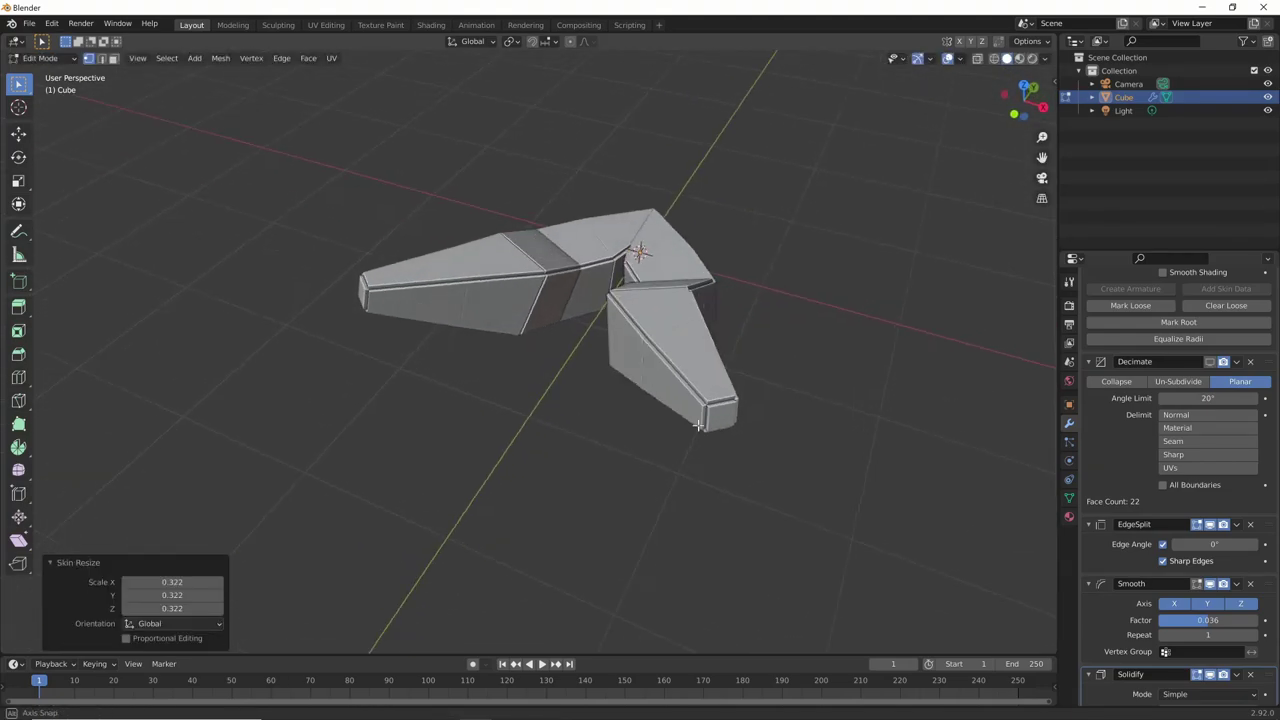
middle_click_drag(745, 447, 756, 454)
Extrude both ends downward, scale them, and return to Object Mode.
key("e")
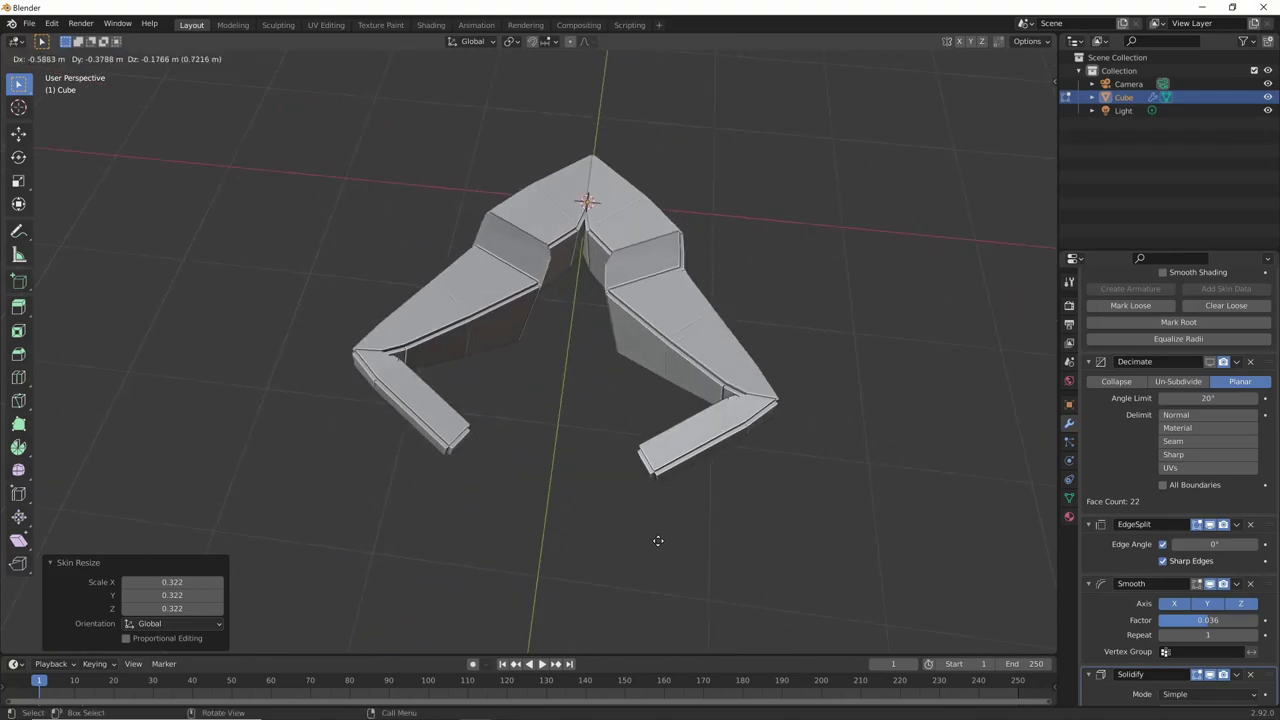
left_click(674, 546)
middle_click_drag(674, 546, 715, 461)
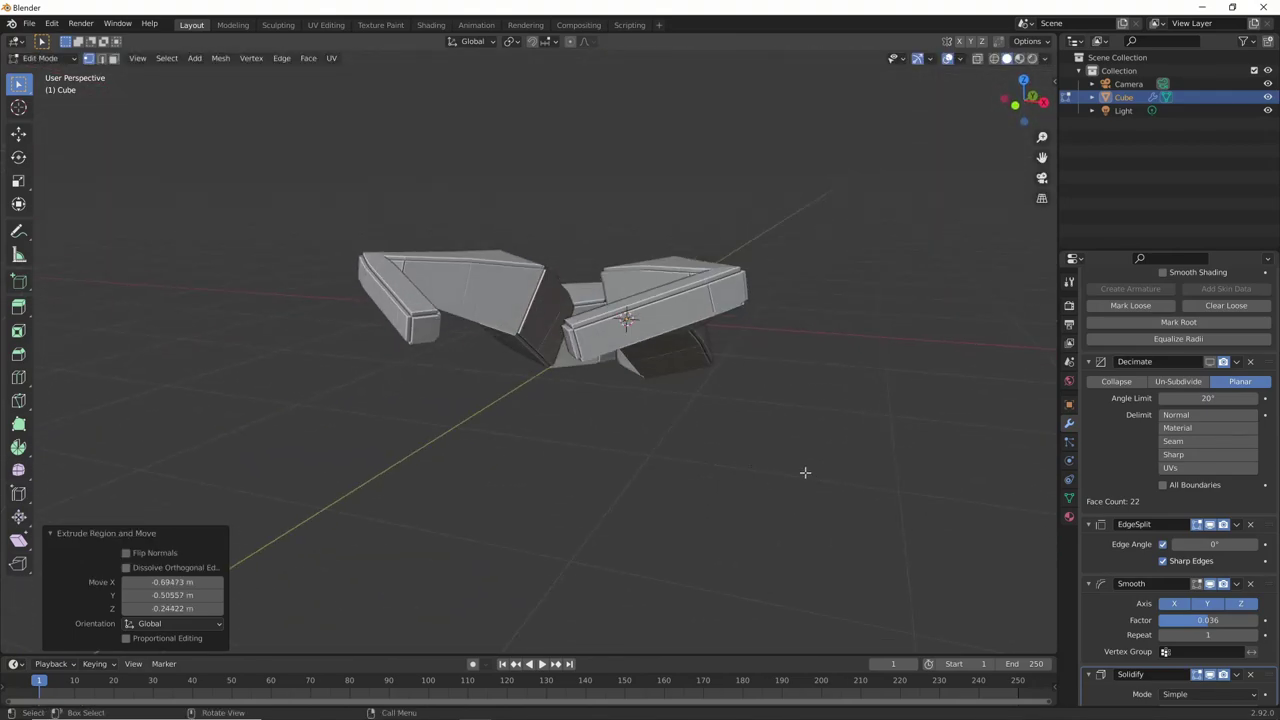
key("s")
left_click(910, 479)
key("Tab")
mouse_move(993, 482)
middle_mouse_down()
mouse_move(796, 498)
mouse_move(719, 460)
mouse_move(608, 460)
mouse_move(734, 480)
mouse_move(719, 502)
middle_mouse_up()
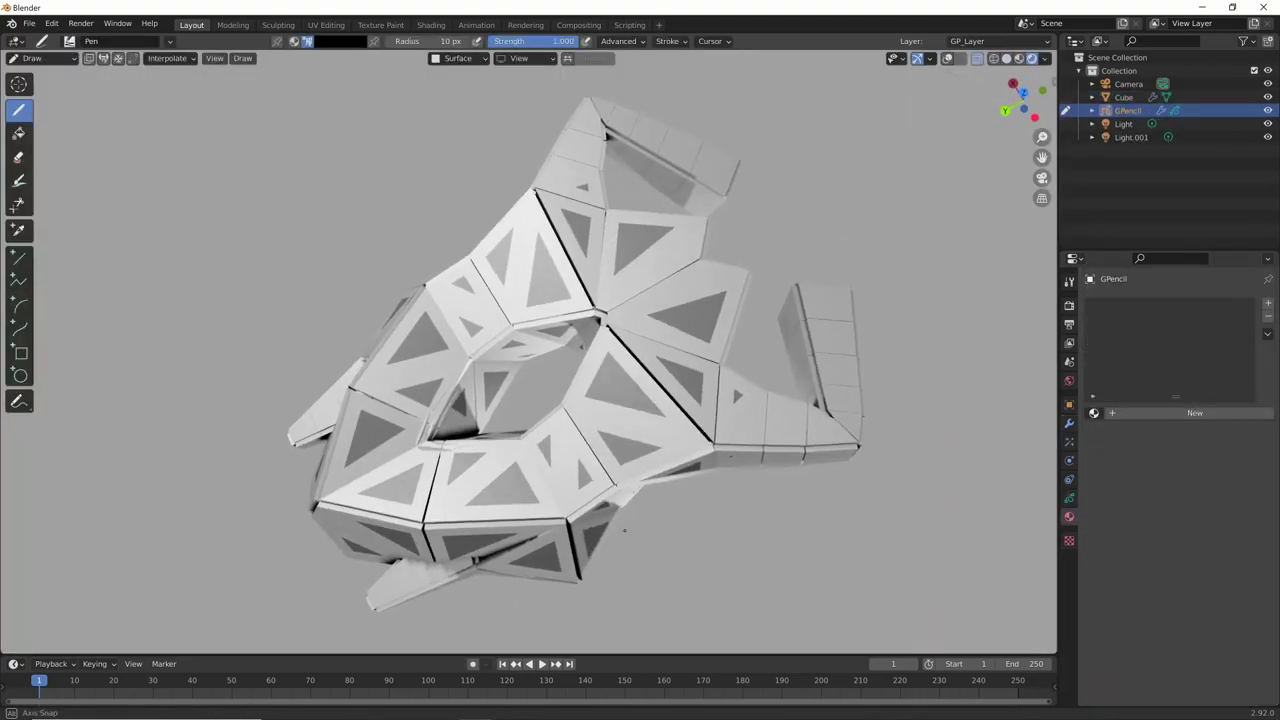
Draw a thin Grease Pencil detail line across the ship hull.
middle_click_drag(570, 380, 560, 390)
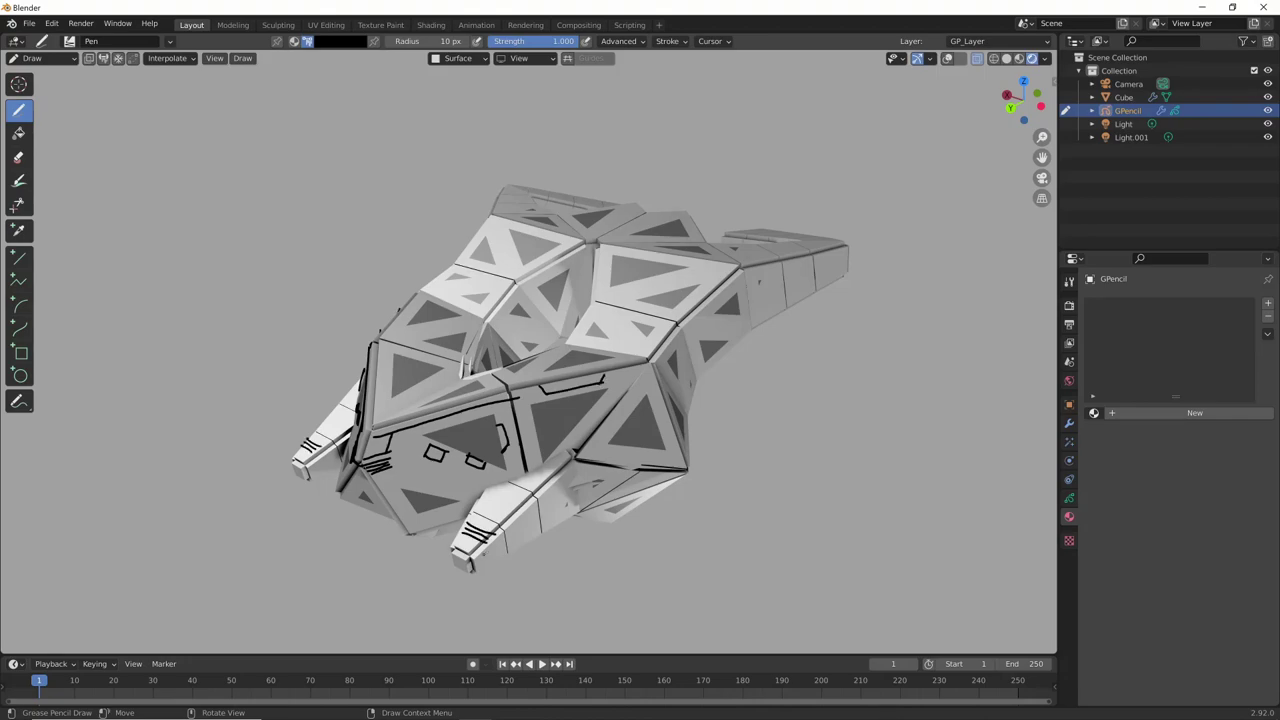
mouse_move(651, 505)
middle_mouse_down()
mouse_move(580, 479)
mouse_move(634, 343)
middle_mouse_up()
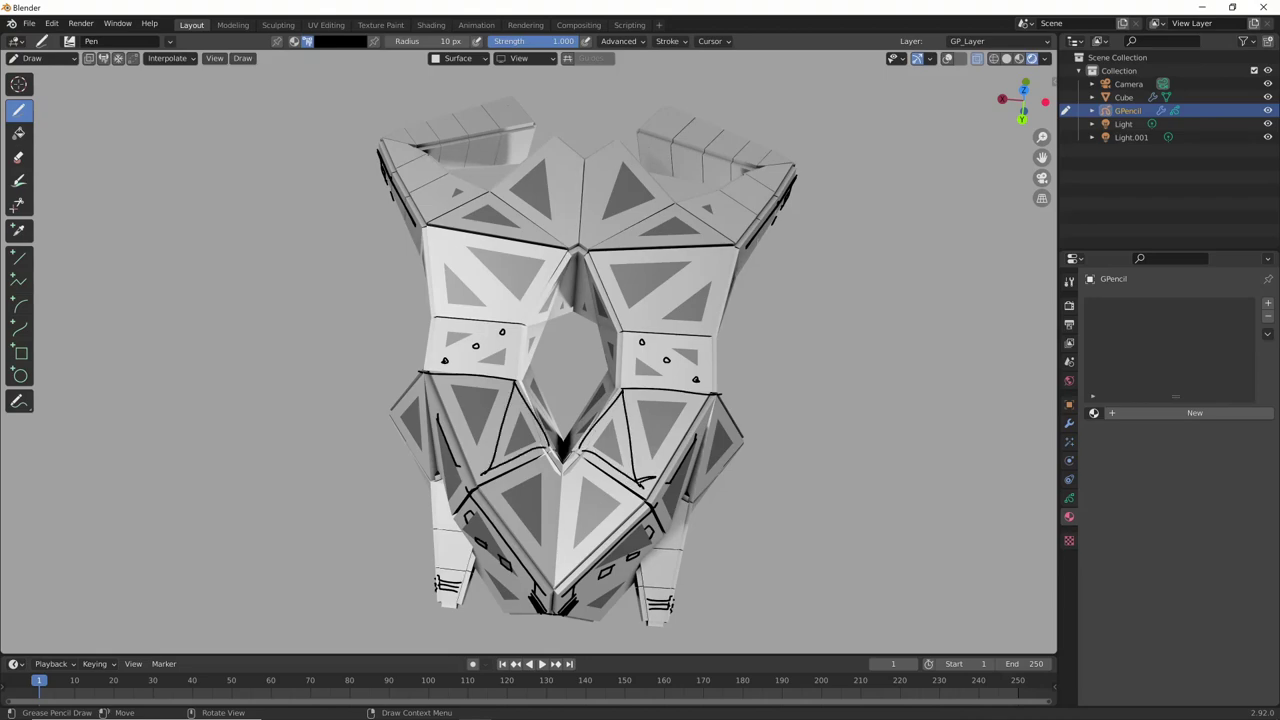
mouse_move(710, 529)
middle_mouse_down()
mouse_move(690, 580)
mouse_move(720, 540)
middle_mouse_up()
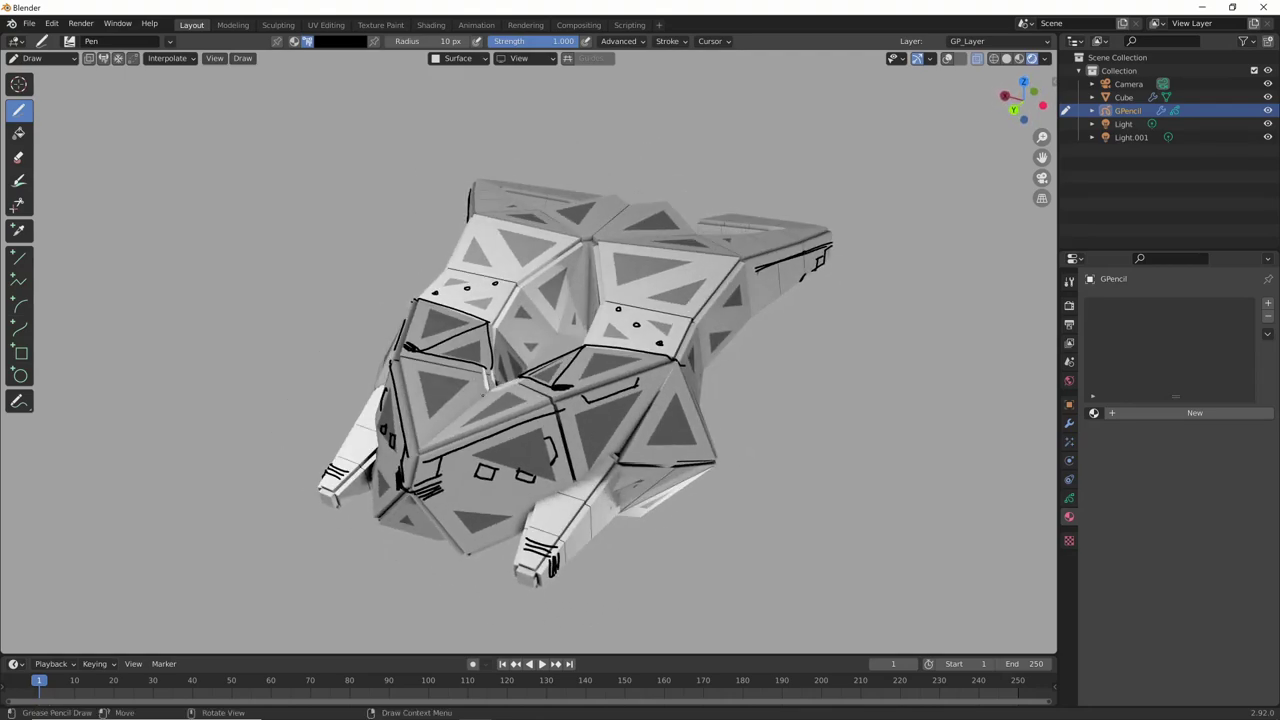
mouse_move(430, 436)
left_mouse_down()
mouse_move(492, 398)
mouse_move(488, 388)
left_mouse_up()
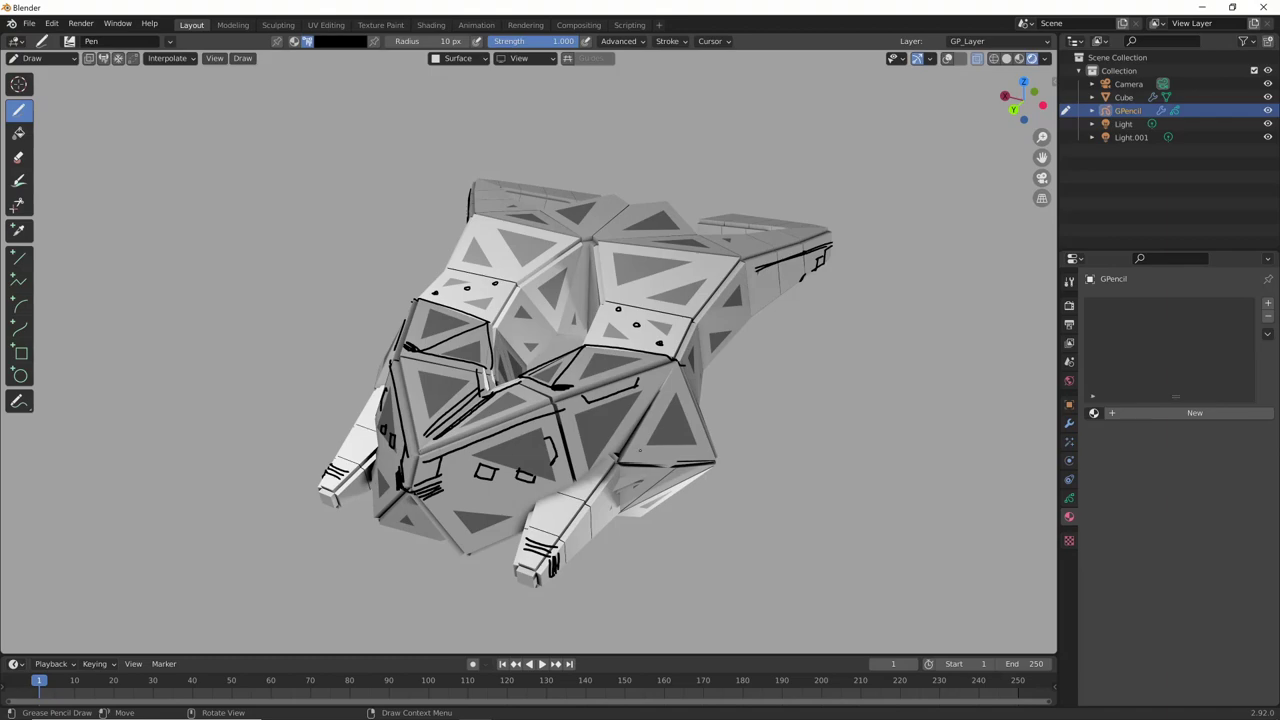
mouse_move(640, 451)
middle_mouse_down()
mouse_move(679, 544)
mouse_move(686, 514)
mouse_move(671, 549)
mouse_move(662, 530)
middle_mouse_up()
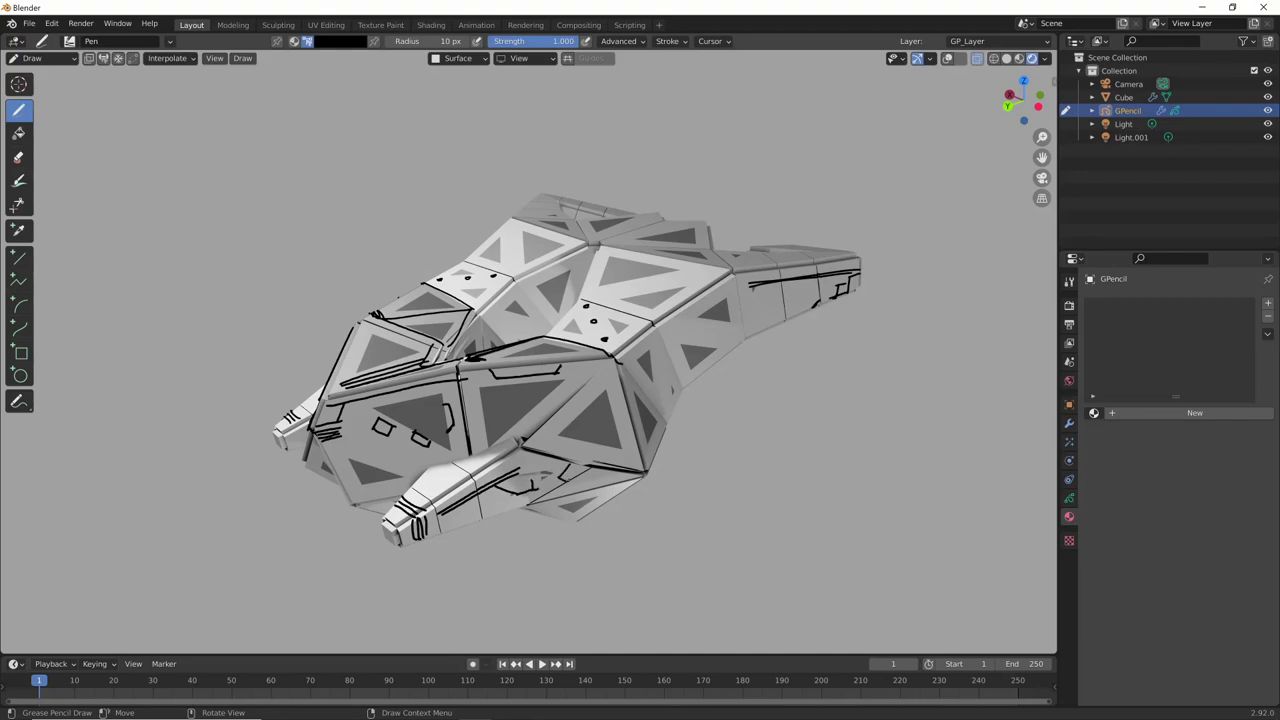
mouse_move(727, 470)
middle_mouse_down()
mouse_move(671, 471)
mouse_move(723, 480)
mouse_move(740, 464)
middle_mouse_up()
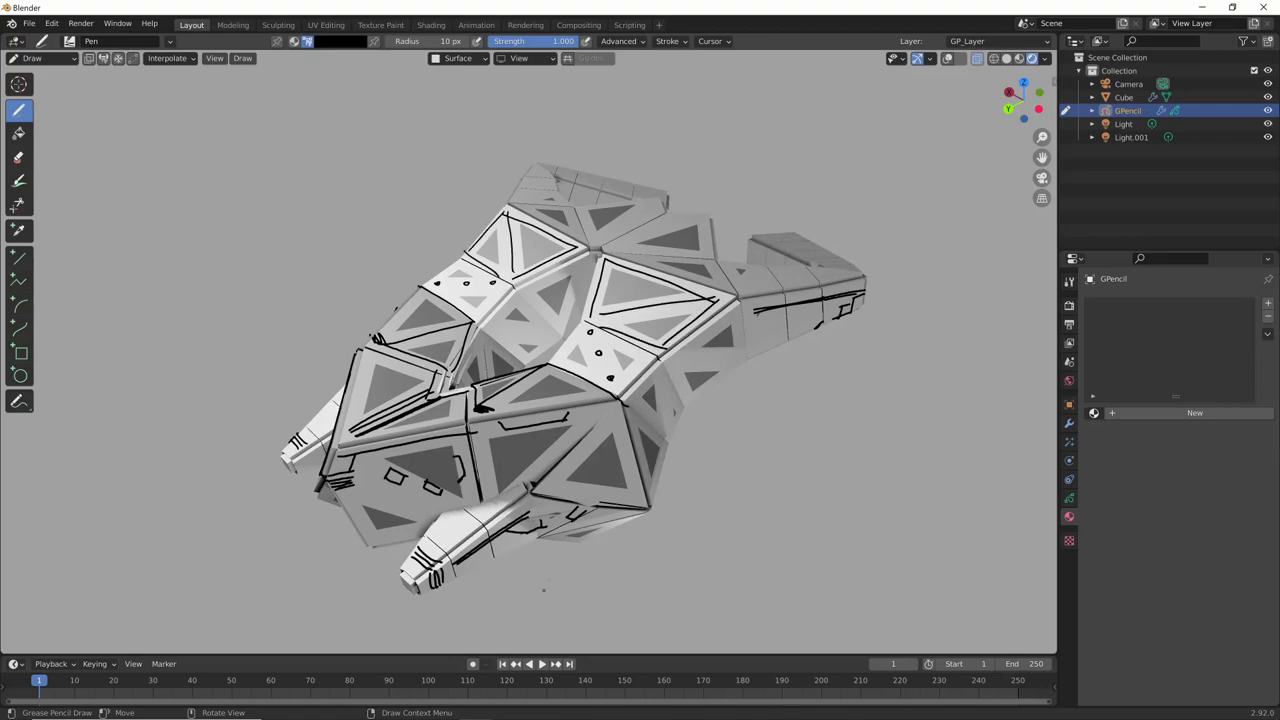
middle_click_drag(555, 566, 620, 555)
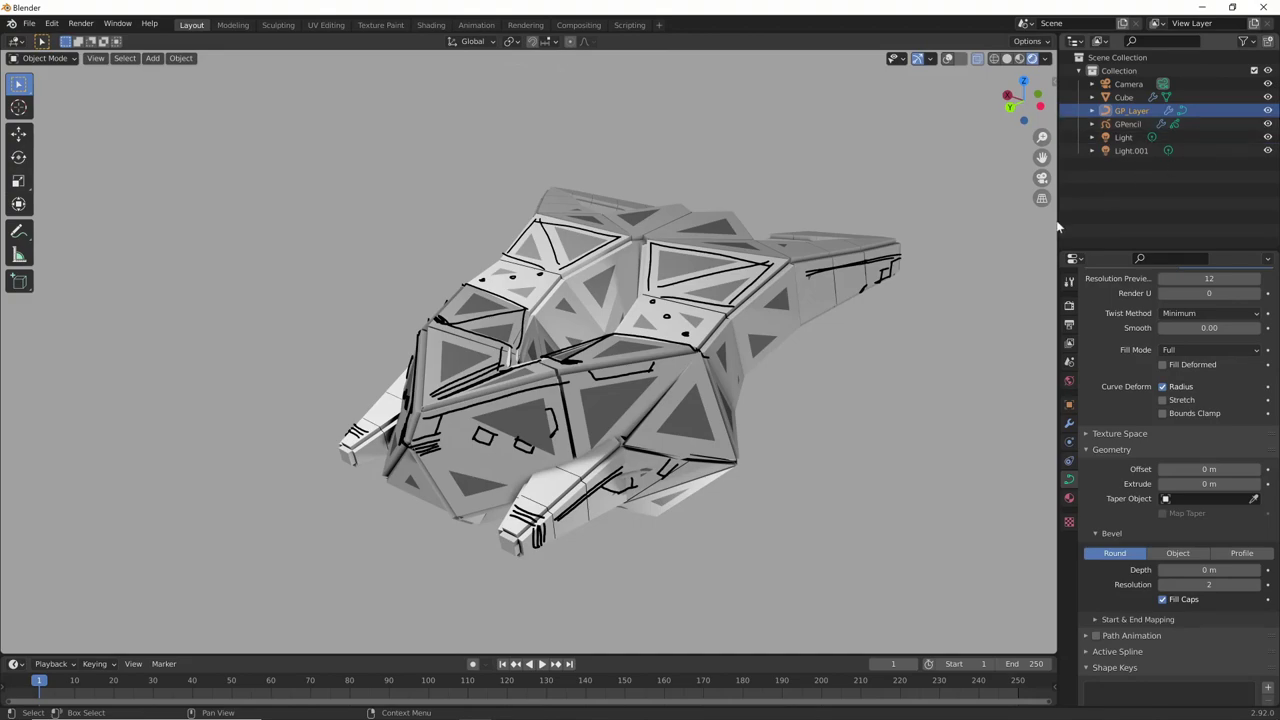
Hide the GPencil sketch, give the GP_Layer curve a 0.012 m bevel depth, and inspect the raised tubes.
left_click(1267, 124)
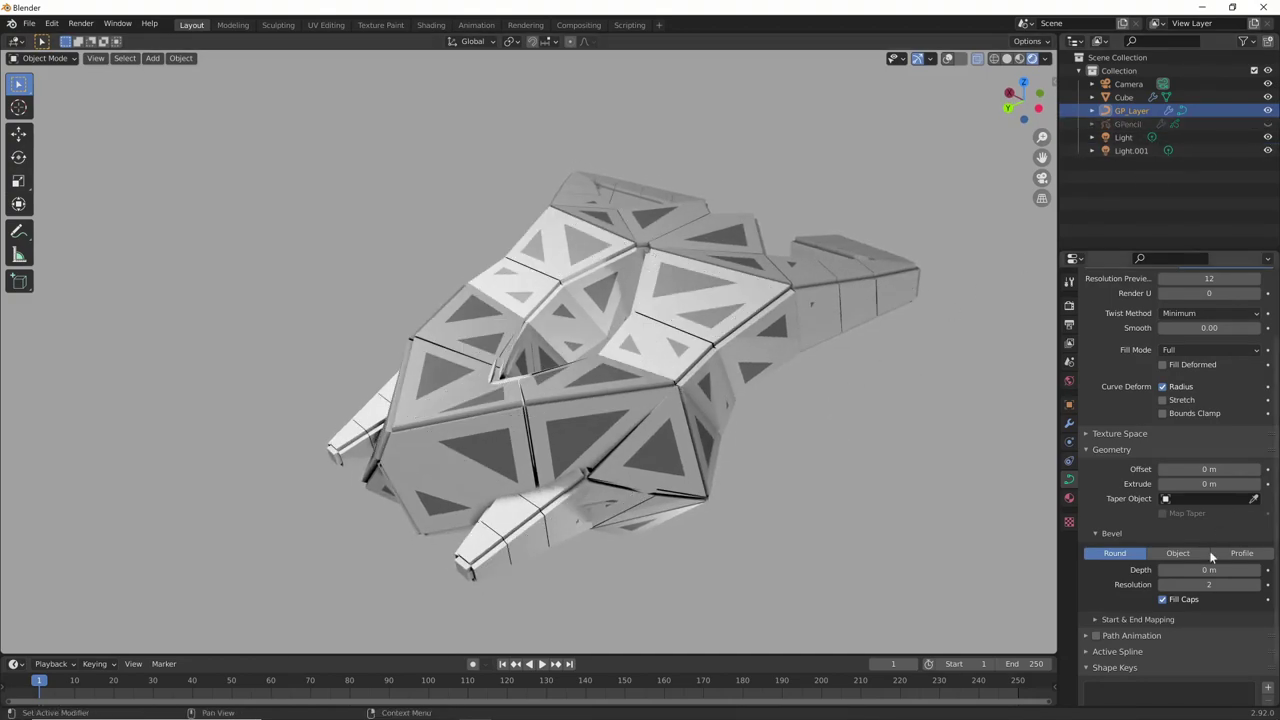
mouse_move(1209, 569)
left_mouse_down()
mouse_move(1220, 569)
mouse_move(1209, 569)
left_mouse_up()
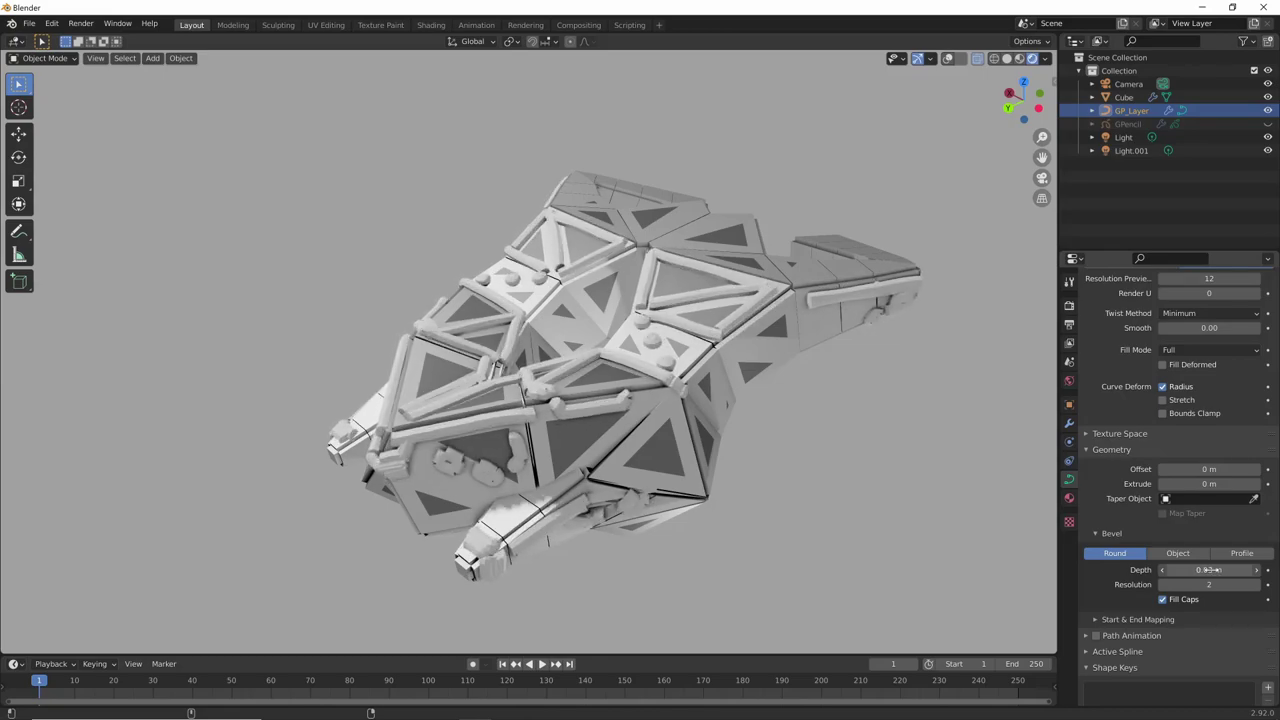
scroll(743, 439, "up", 3)
scroll(743, 439, "up", 3)
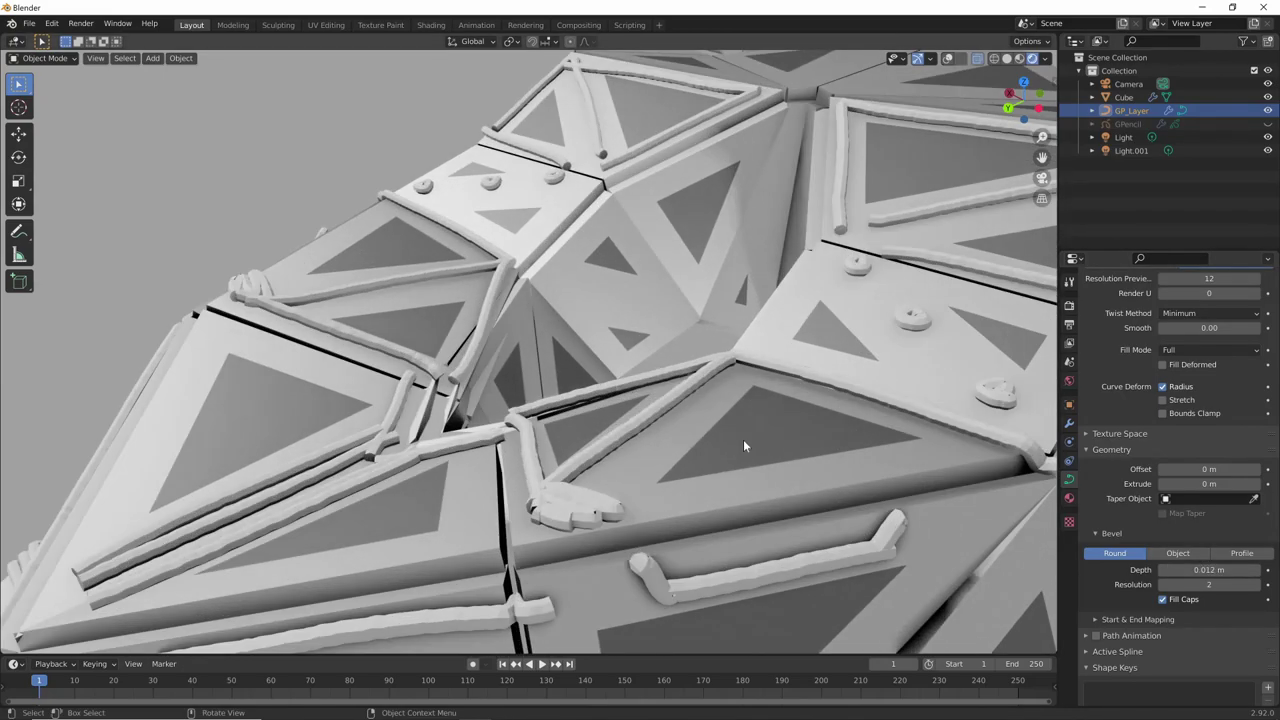
scroll(766, 422, "up", 2)
mouse_move(766, 422)
middle_mouse_down()
mouse_move(746, 410)
mouse_move(675, 424)
mouse_move(736, 459)
mouse_move(868, 407)
mouse_move(804, 397)
mouse_move(961, 378)
mouse_move(879, 418)
mouse_move(880, 475)
mouse_move(901, 488)
mouse_move(922, 539)
mouse_move(772, 497)
middle_mouse_up()
scroll(671, 427, "down", 3)
scroll(663, 442, "down", 3)
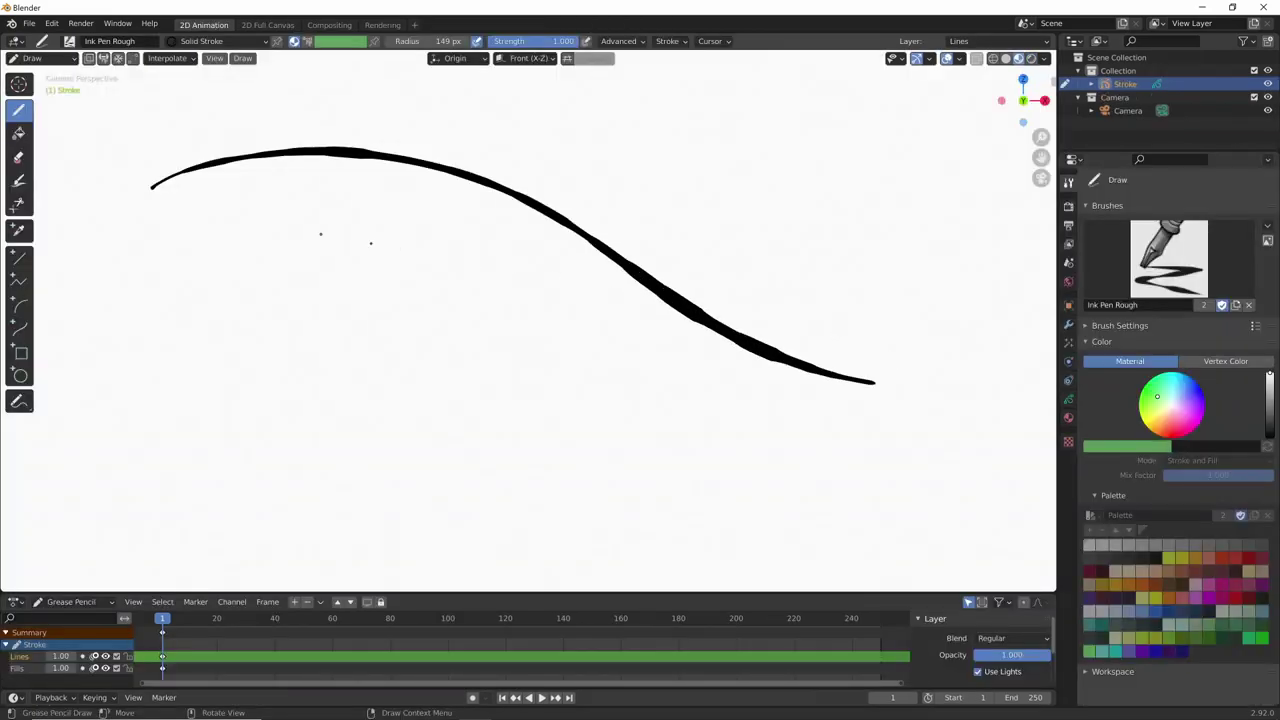
Draw the head loop at the spine's left end and ribs below and above the spine.
left_click_drag(137, 204, 145, 202)
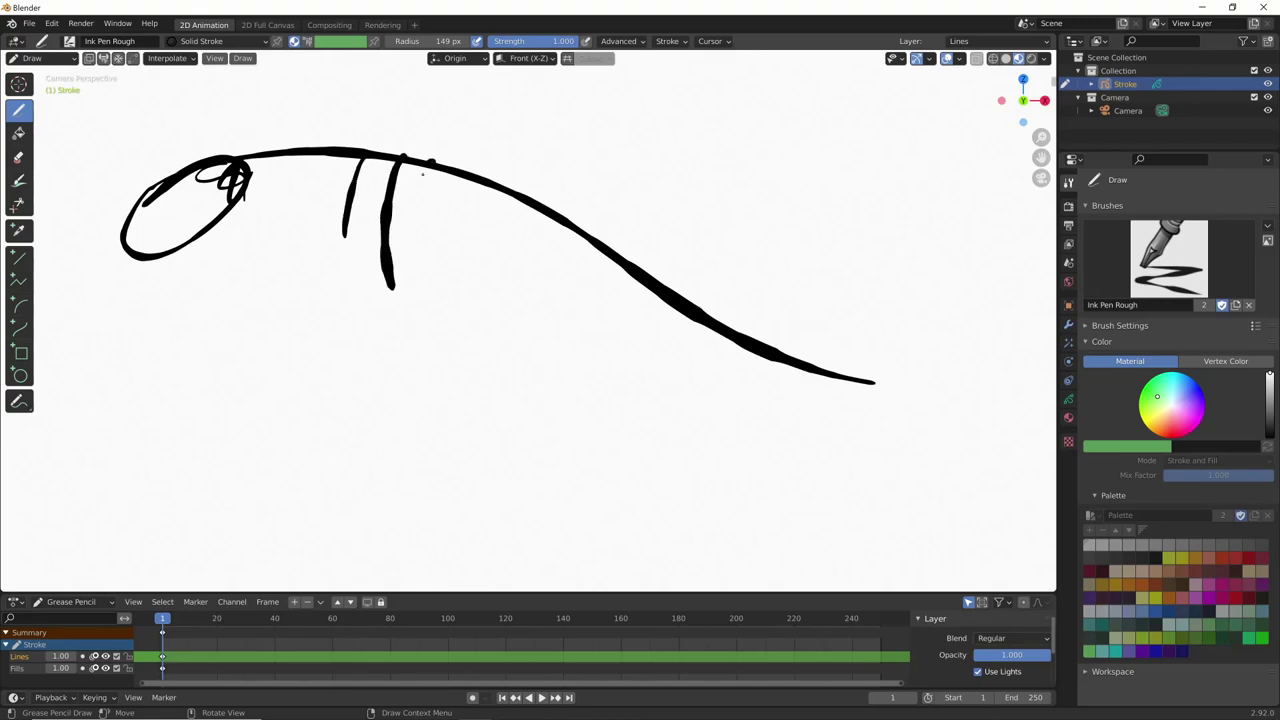
left_click_drag(430, 160, 435, 310)
left_click_drag(470, 166, 482, 348)
left_click_drag(505, 186, 527, 378)
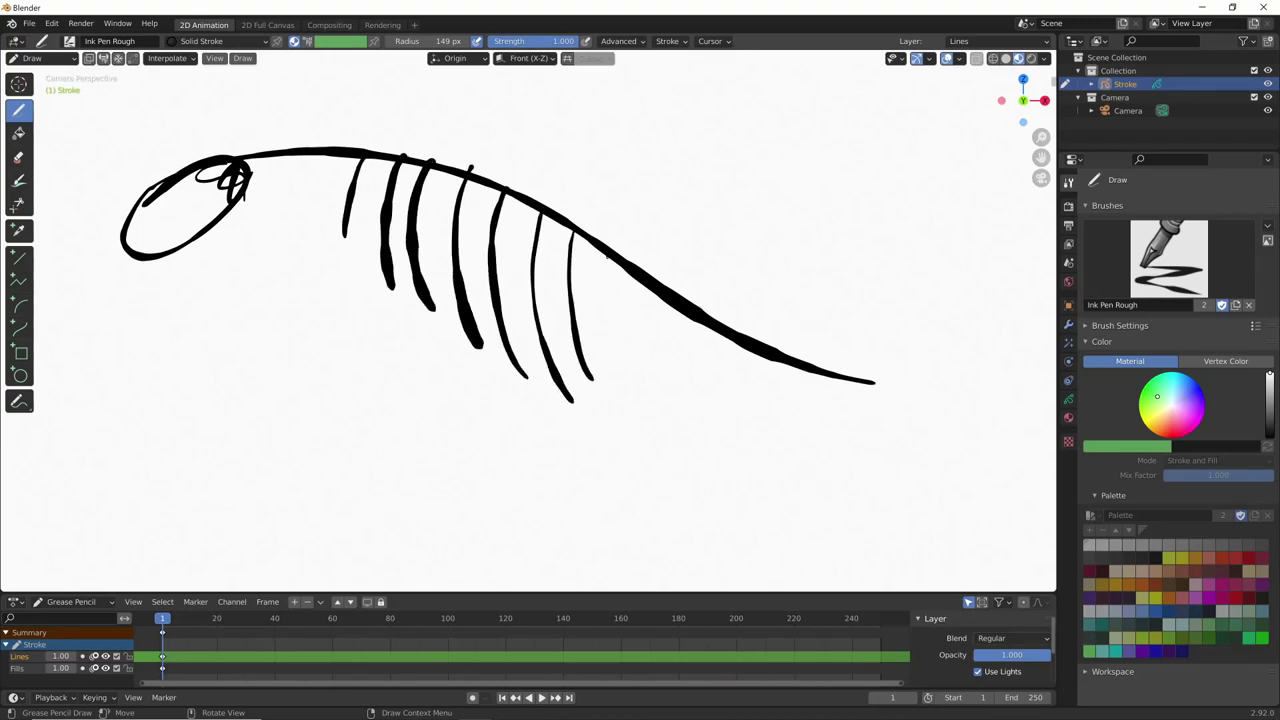
left_click_drag(508, 186, 625, 113)
left_click_drag(543, 205, 643, 143)
left_click_drag(575, 225, 630, 196)
Add tick and loop marks along the tail, a thick rib near the head, and a tail-end stroke.
left_click_drag(595, 245, 635, 228)
left_click_drag(630, 295, 675, 275)
left_click_drag(700, 340, 727, 316)
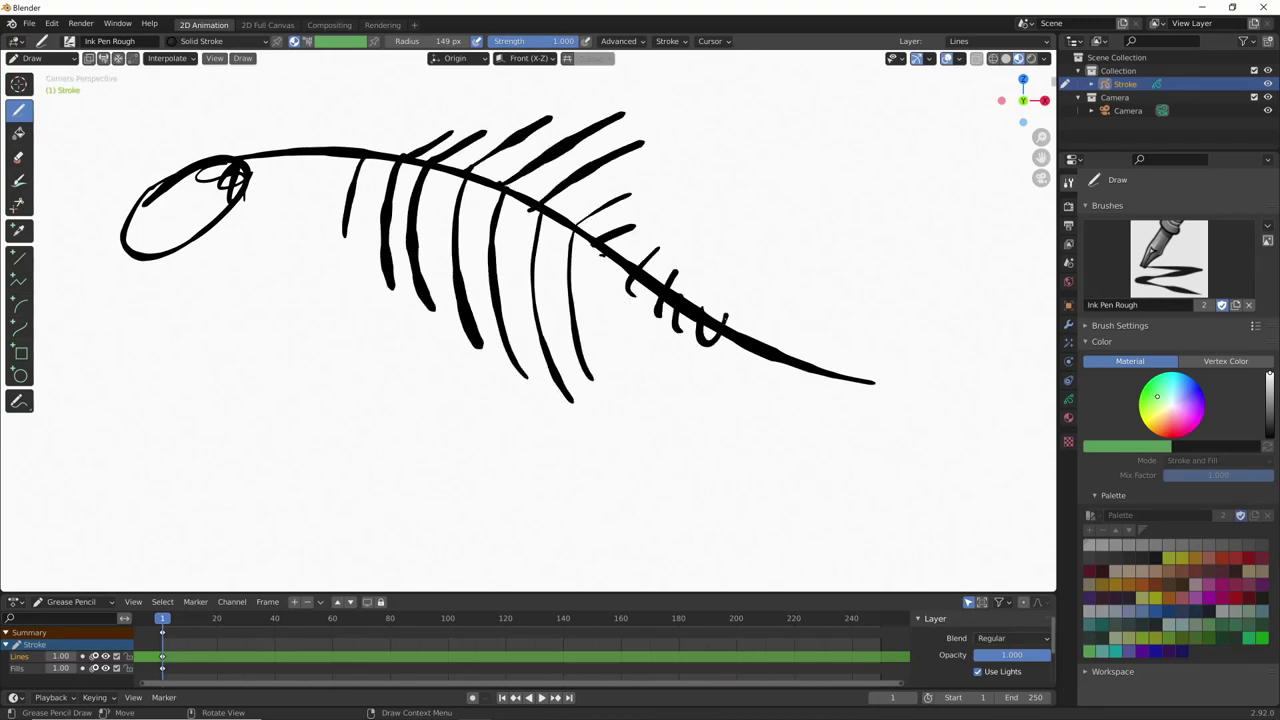
left_click_drag(383, 157, 318, 278)
left_click_drag(655, 295, 650, 370)
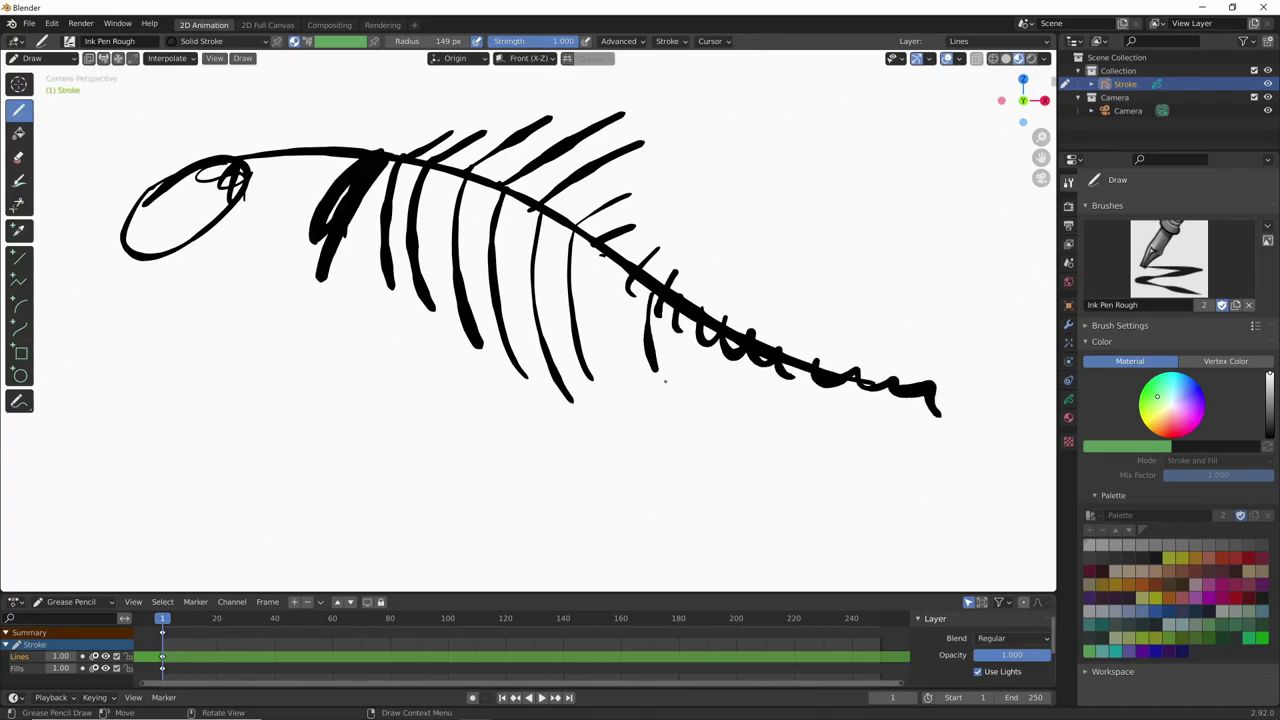
mouse_move(659, 345)
middle_mouse_down()
mouse_move(700, 446)
mouse_move(883, 434)
mouse_move(672, 438)
mouse_move(669, 406)
mouse_move(644, 412)
middle_mouse_up()
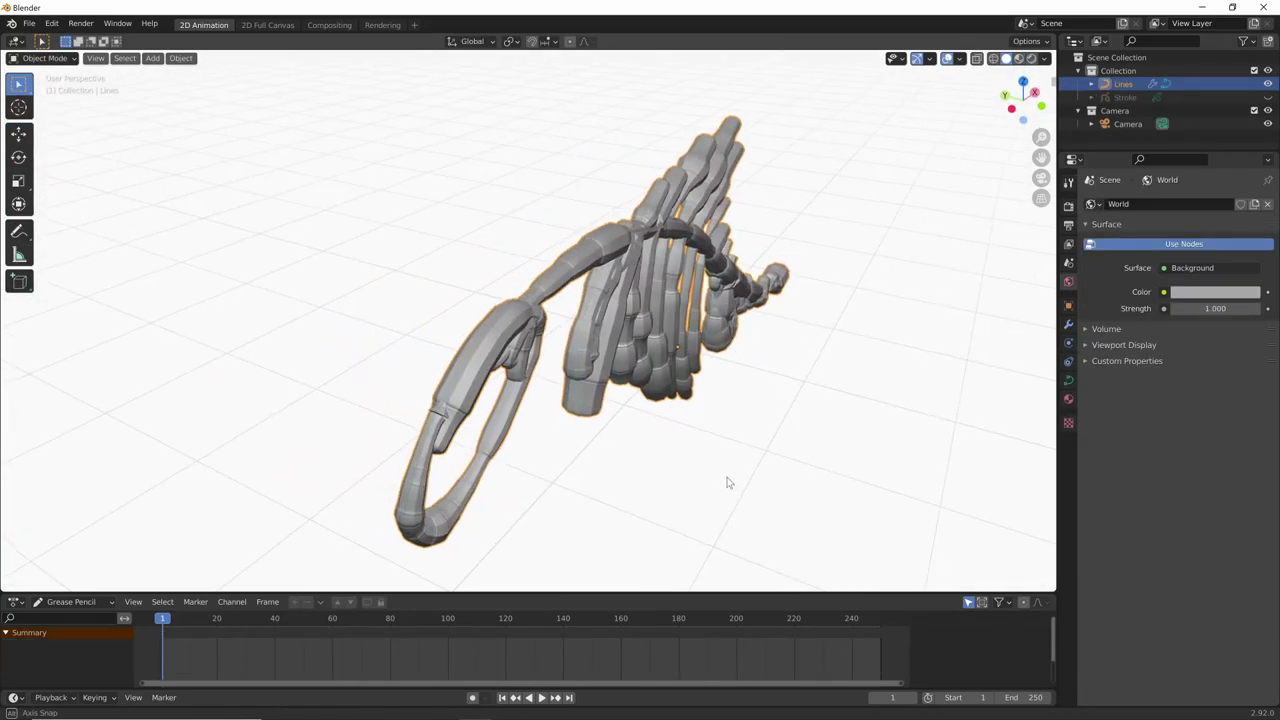
Edit the Lines curve points and select only the head loop strokes.
key("Tab")
middle_click_drag(705, 420, 743, 434)
scroll(743, 434, "up", 2)
left_click(210, 447)
left_click(240, 415)
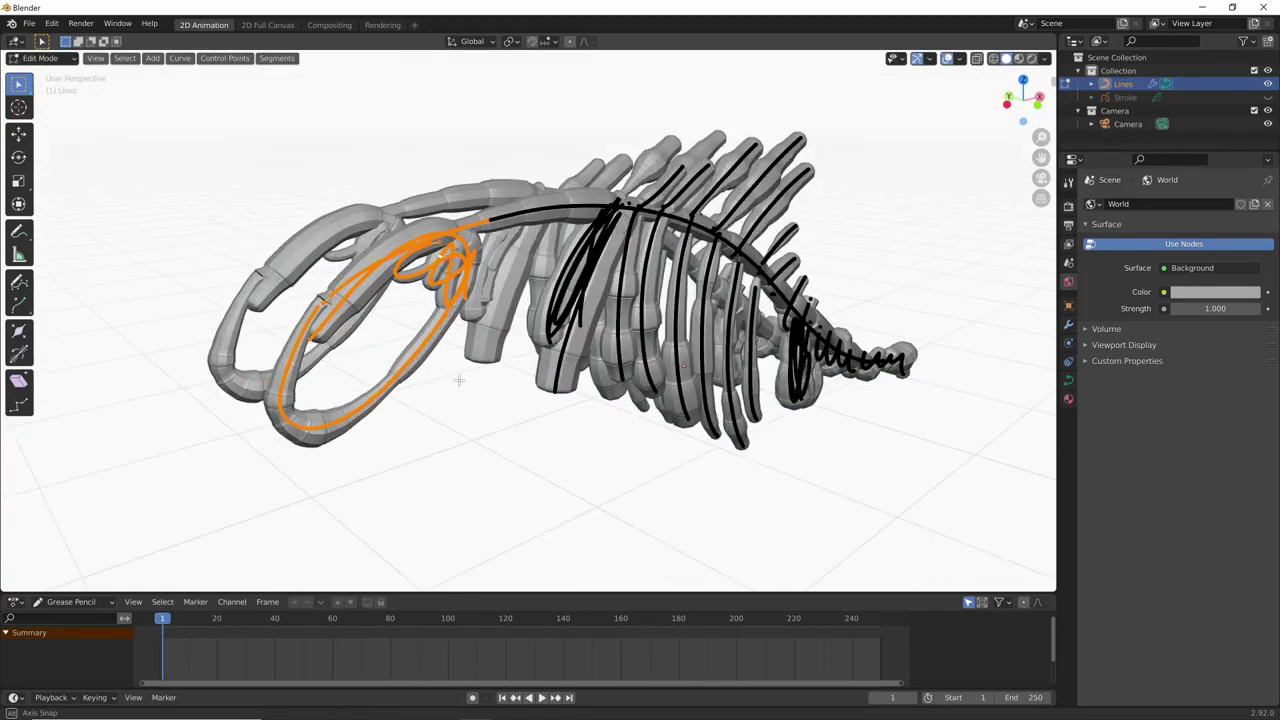
View the skeleton from front, side and end-on angles, and switch to the Grab sculpt brush.
mouse_move(457, 371)
middle_mouse_down()
mouse_move(710, 463)
mouse_move(743, 428)
mouse_move(800, 449)
middle_mouse_up()
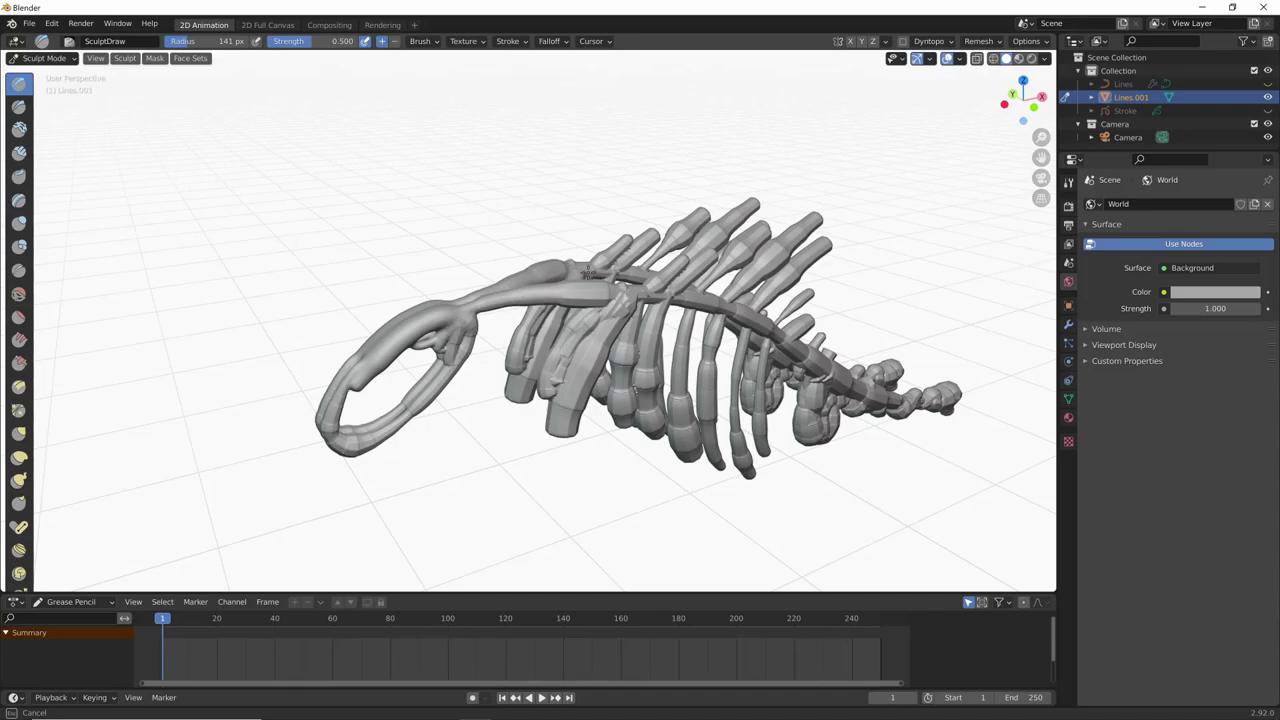
middle_click_drag(358, 393, 688, 265)
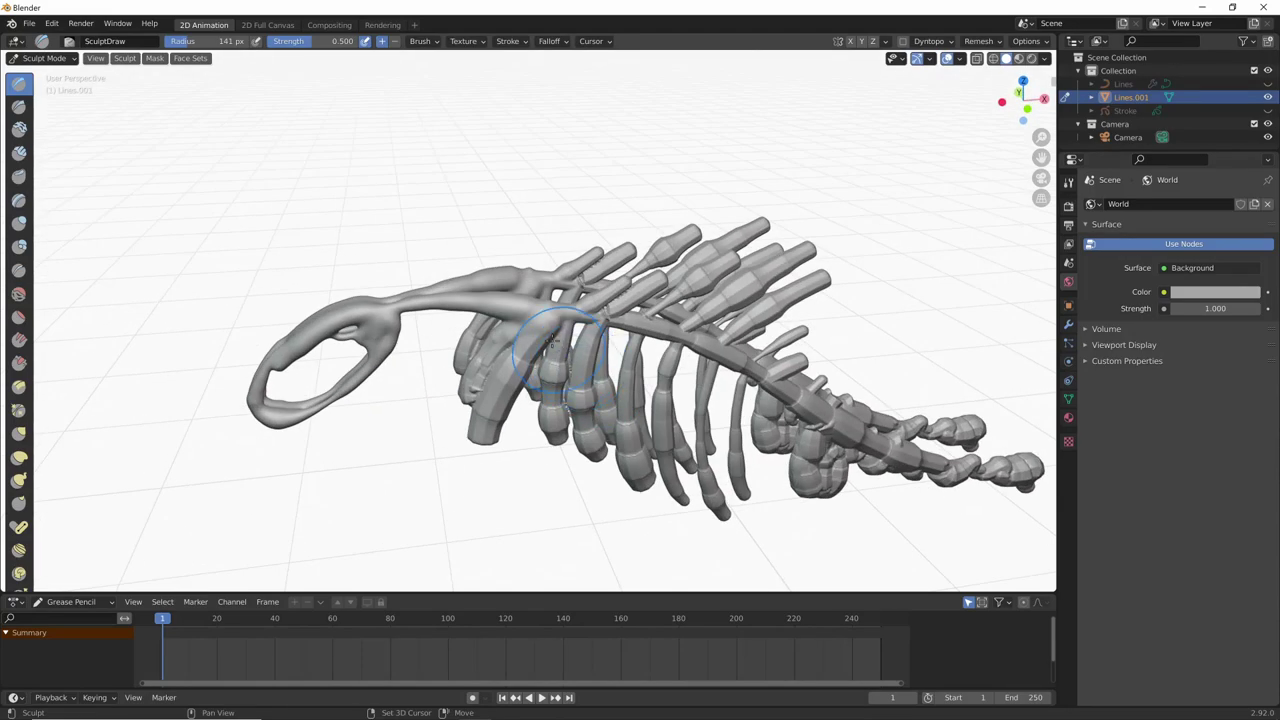
mouse_move(830, 412)
middle_mouse_down()
mouse_move(926, 408)
mouse_move(918, 326)
mouse_move(657, 286)
middle_mouse_up()
key("g")
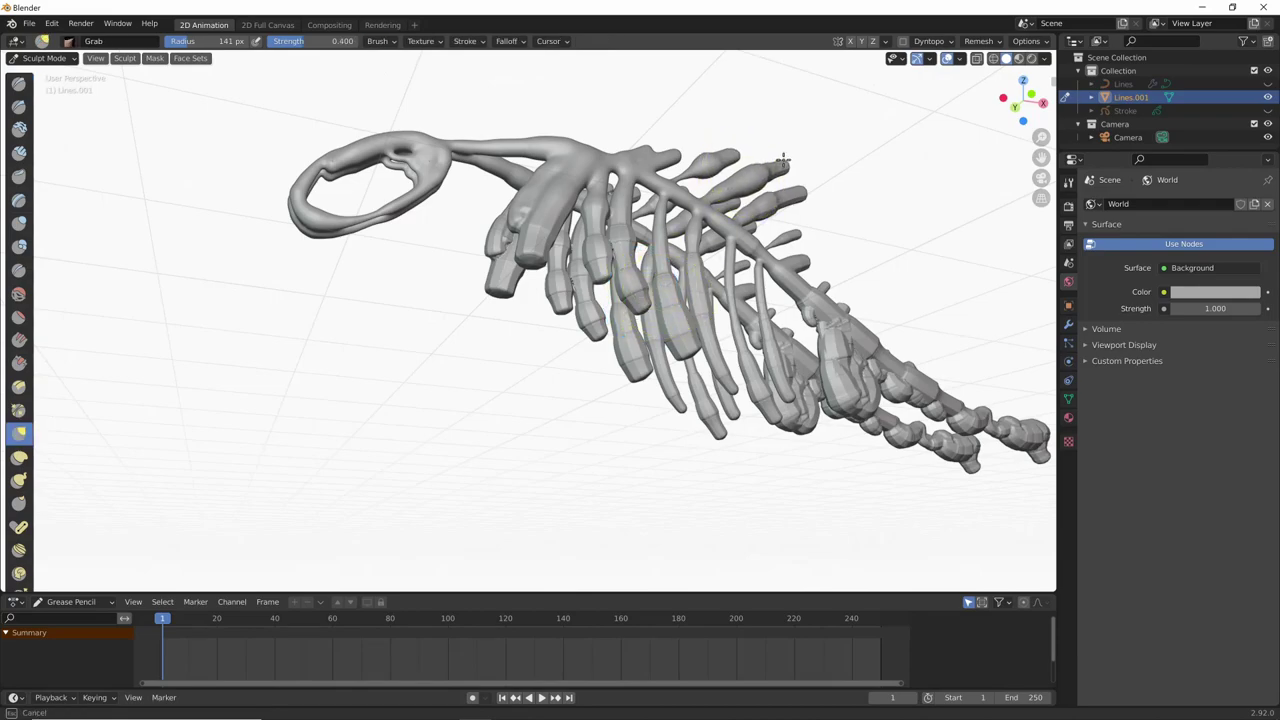
mouse_move(783, 160)
middle_mouse_down()
mouse_move(717, 317)
mouse_move(714, 400)
mouse_move(828, 397)
mouse_move(911, 369)
mouse_move(837, 209)
middle_mouse_up()
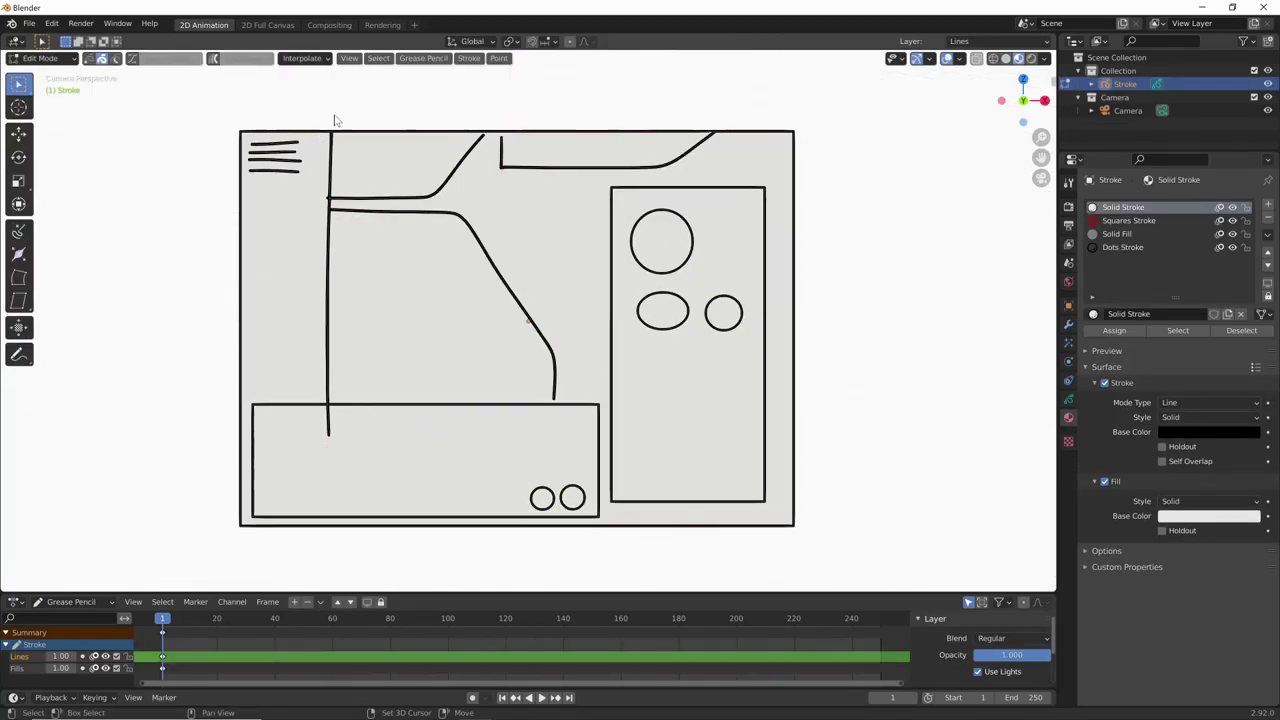
Copy the short vent lines down the panel edge.
key("shift+d")
left_click(281, 295)
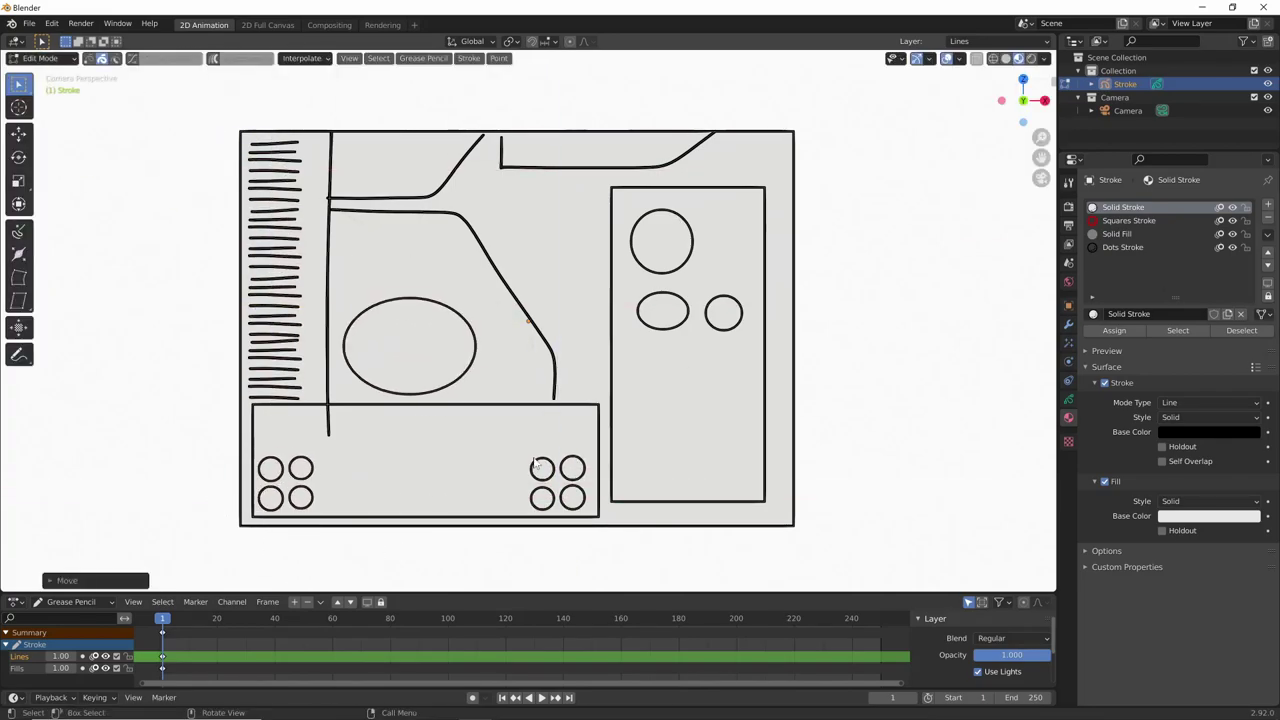
middle_click_drag(535, 465, 737, 449)
Duplicate the whole panel drawing and rotate the copy upright as a wall.
key("shift+d")
middle_click_drag(640, 440, 686, 506)
key("r")
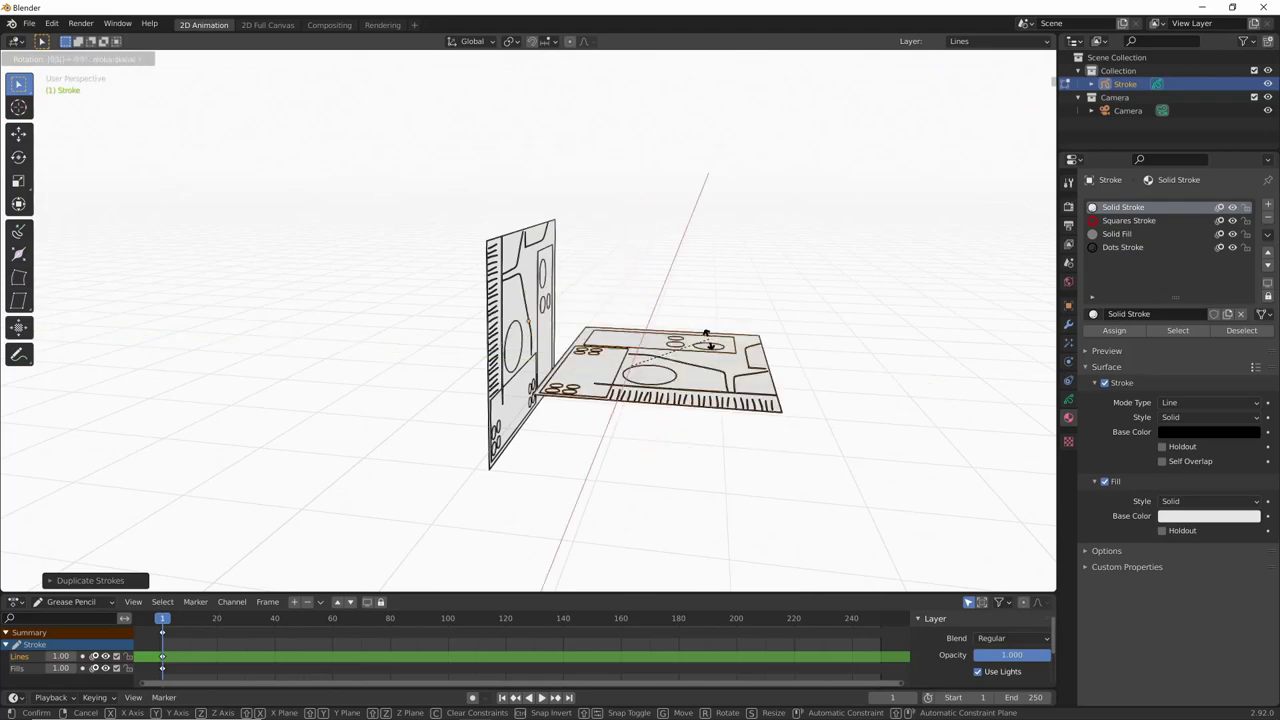
left_click(706, 333)
middle_click_drag(706, 333, 549, 434)
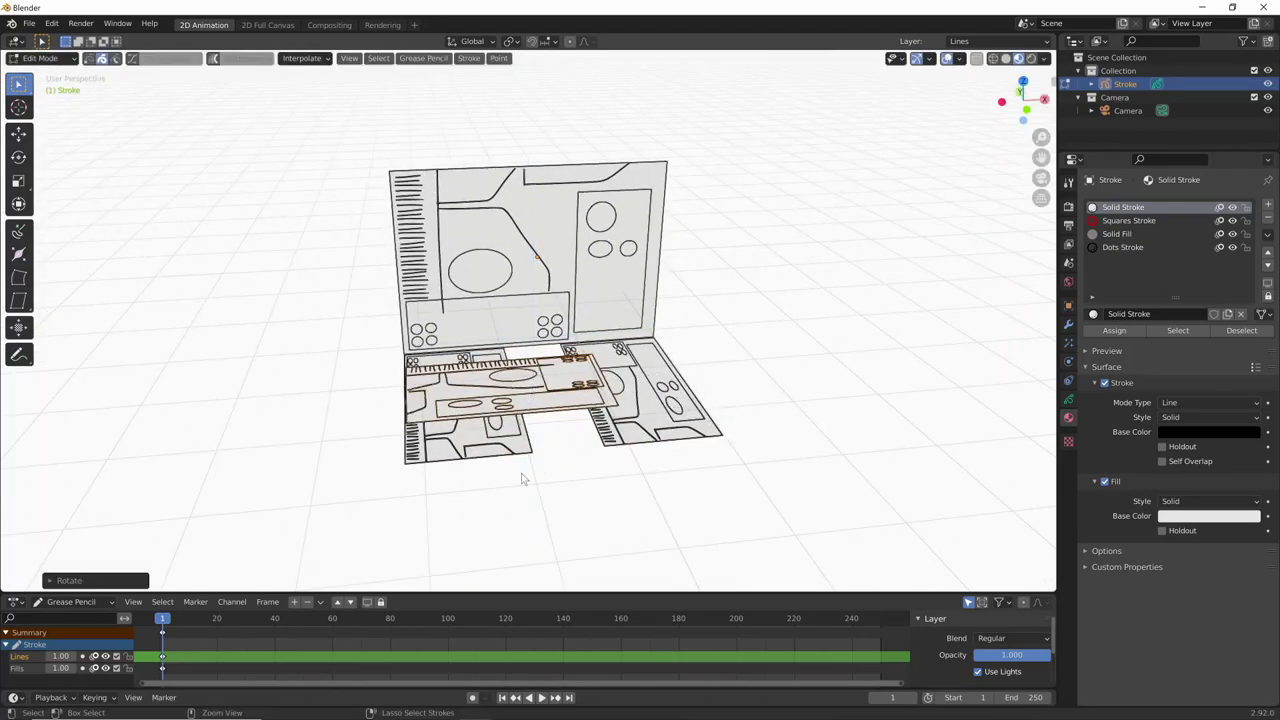
mouse_move(521, 478)
middle_mouse_down()
mouse_move(683, 449)
mouse_move(689, 400)
middle_mouse_up()
Duplicate the floor panel and move the copy up along Z as the ceiling.
left_click(1068, 399)
key("shift+d")
left_click(814, 408)
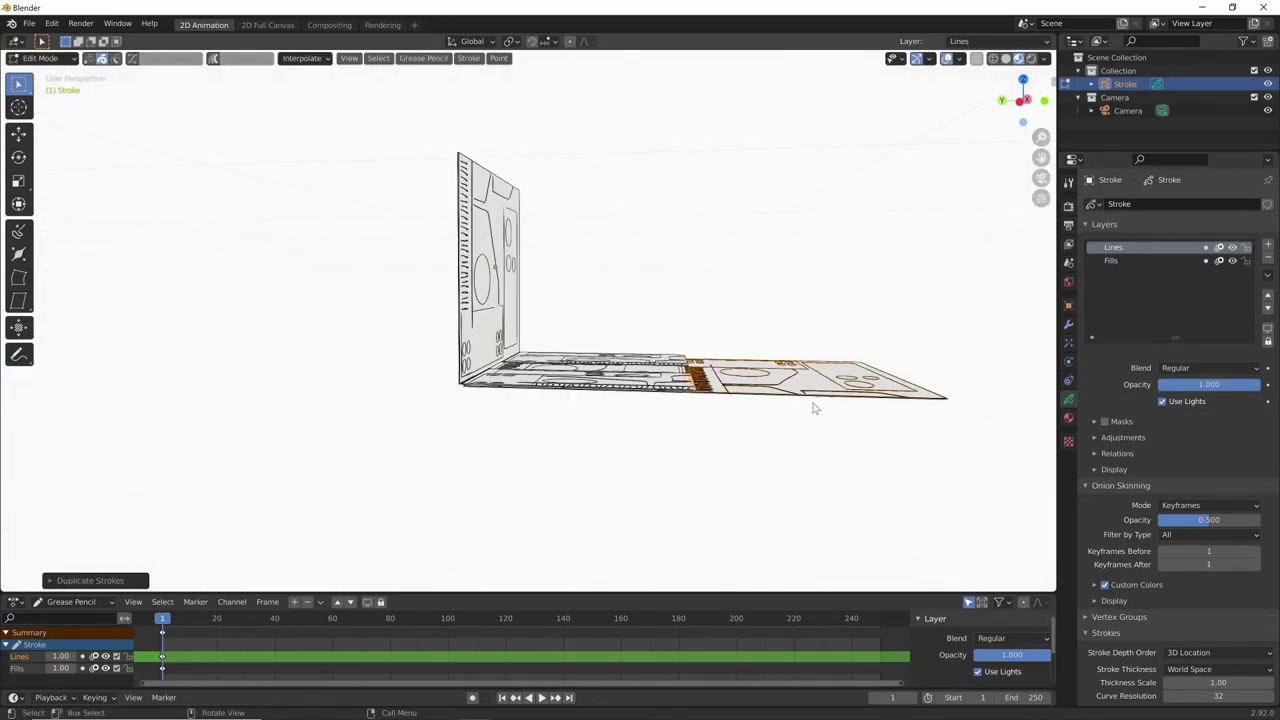
mouse_move(814, 408)
middle_mouse_down()
mouse_move(829, 537)
mouse_move(700, 350)
middle_mouse_up()
key("shift+d")
key("z")
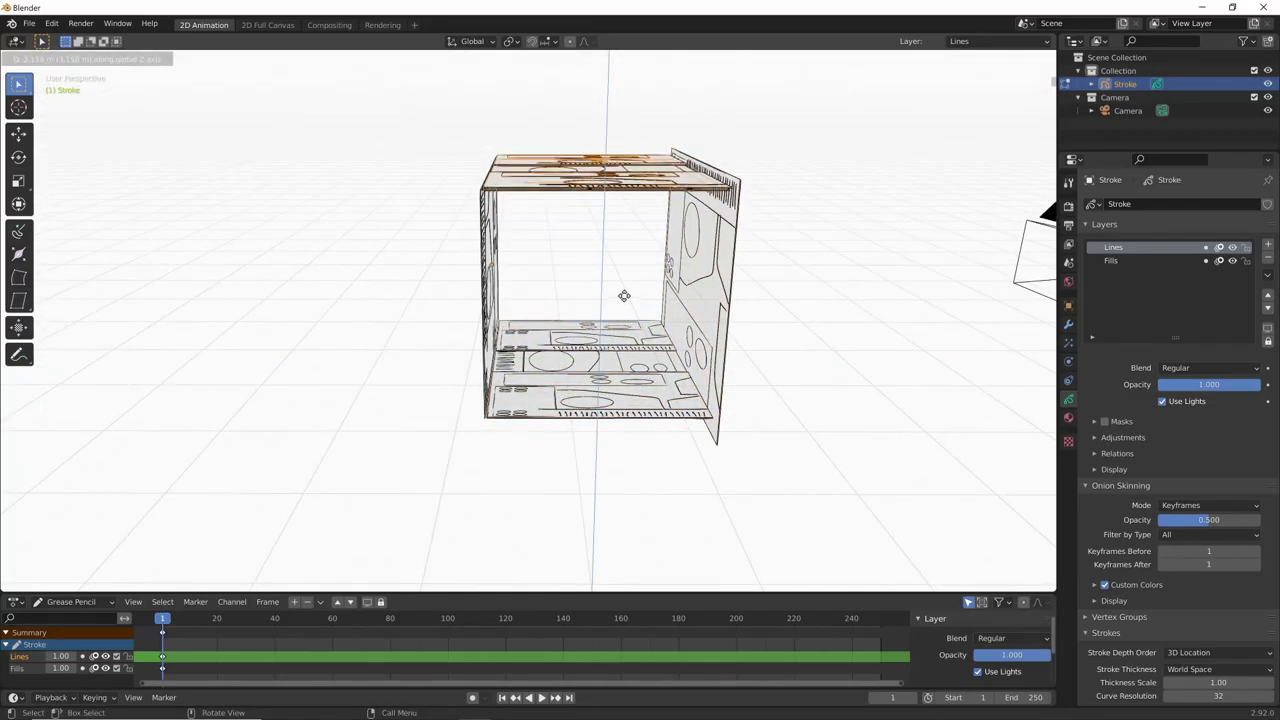
left_click(624, 295)
middle_click_drag(624, 295, 585, 365)
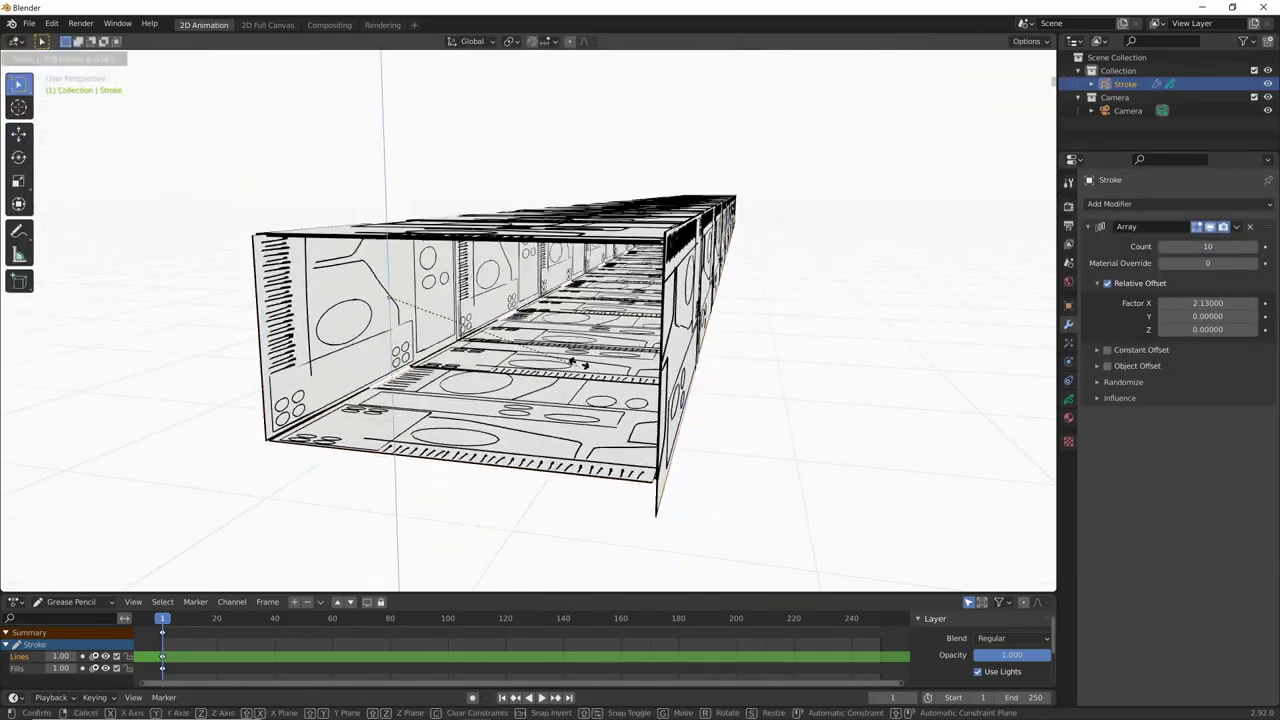
middle_click_drag(845, 474, 703, 496)
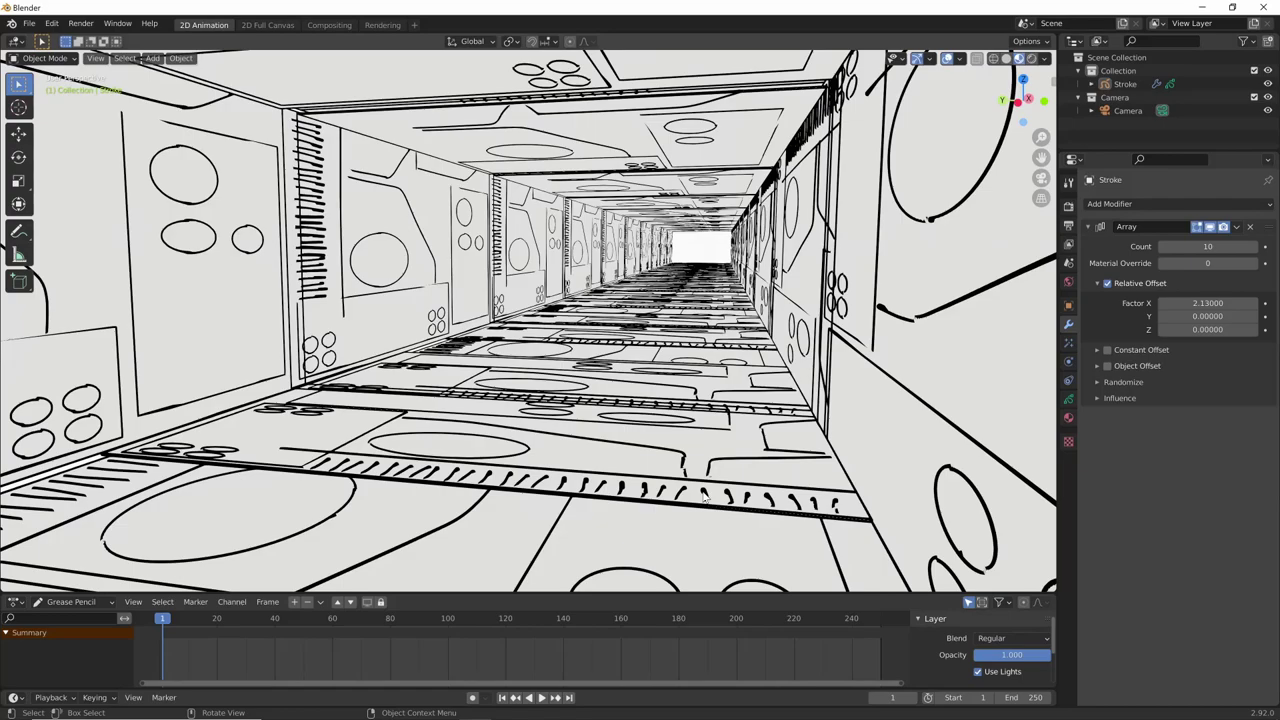
mouse_move(813, 443)
middle_mouse_down()
mouse_move(871, 434)
mouse_move(818, 432)
middle_mouse_up()
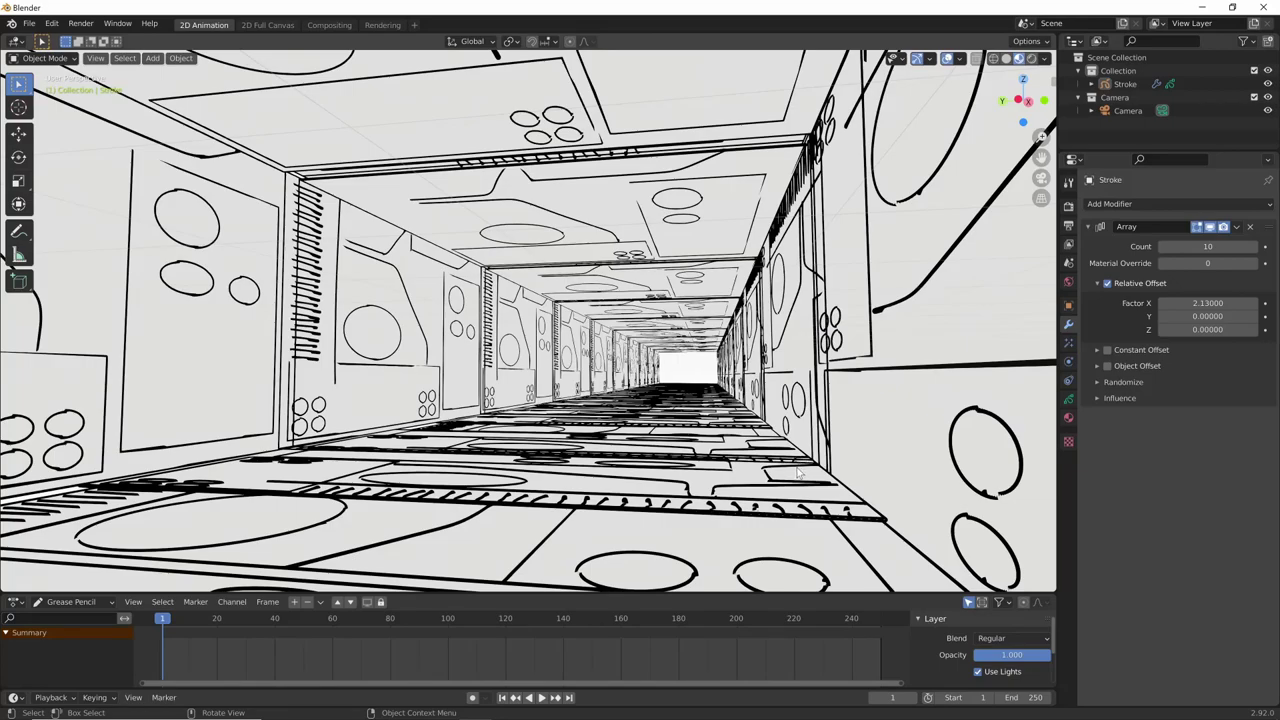
mouse_move(772, 432)
middle_mouse_down()
mouse_move(813, 418)
mouse_move(585, 320)
mouse_move(895, 60)
mouse_move(652, 470)
middle_mouse_up()
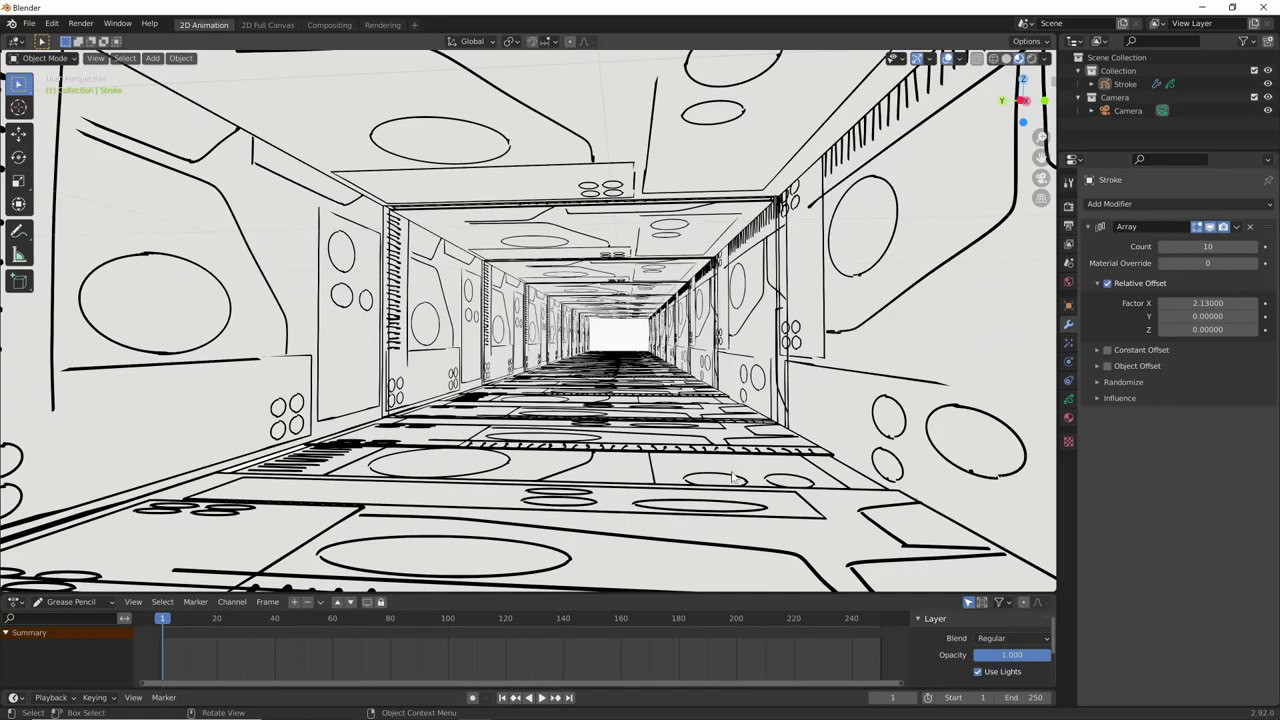
mouse_move(735, 478)
middle_mouse_down()
mouse_move(778, 389)
mouse_move(808, 426)
mouse_move(894, 420)
mouse_move(800, 405)
middle_mouse_up()
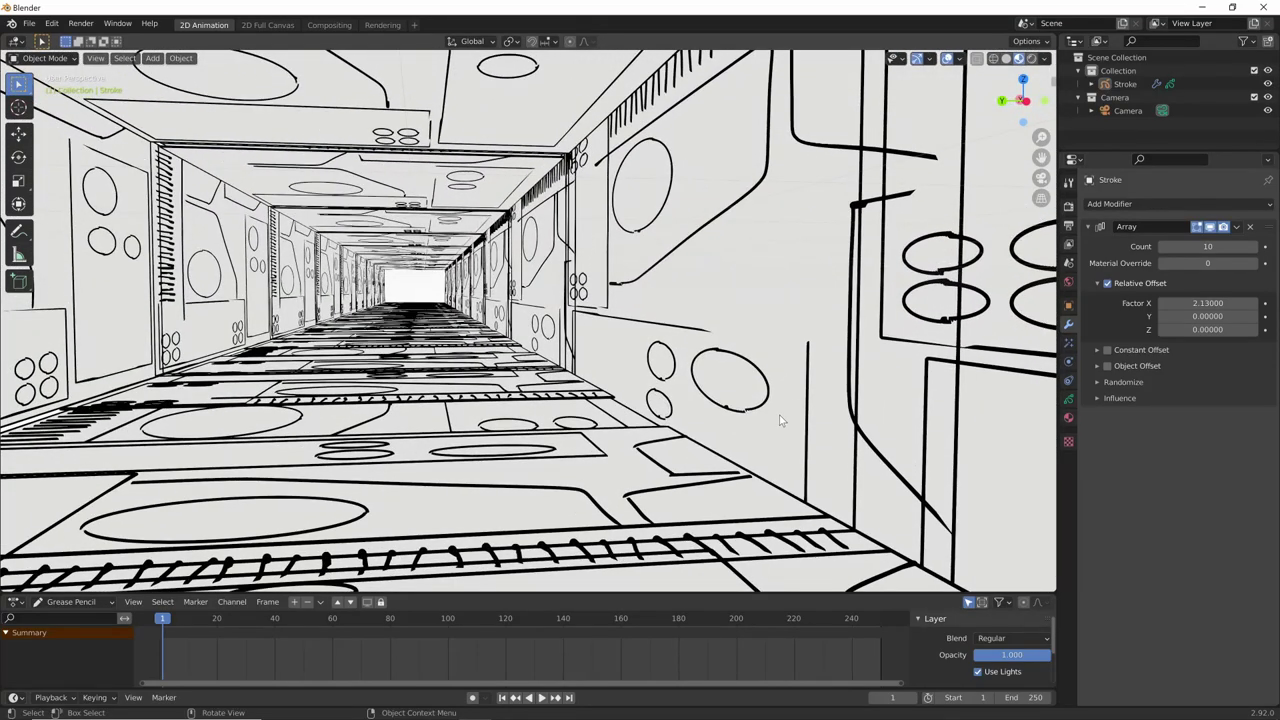